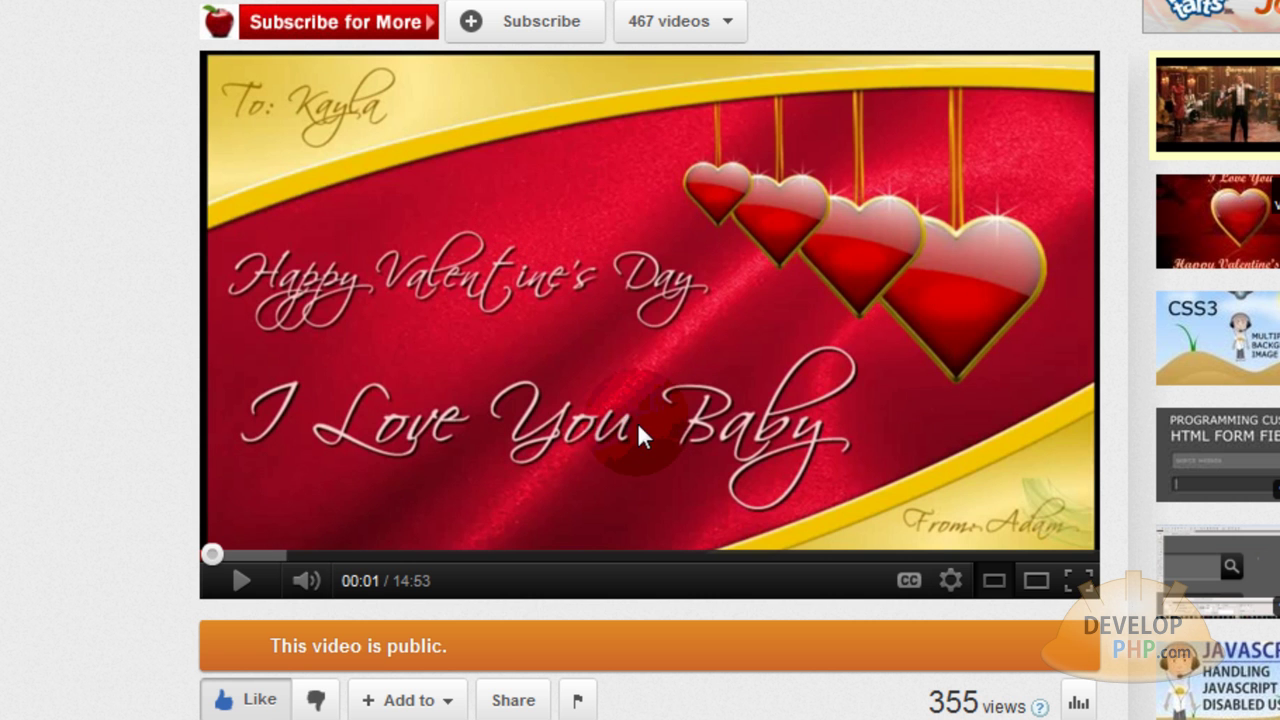
# Scroll down to the description of the finished Valentine's card video
pyautogui.scroll(-5, 37, 406)
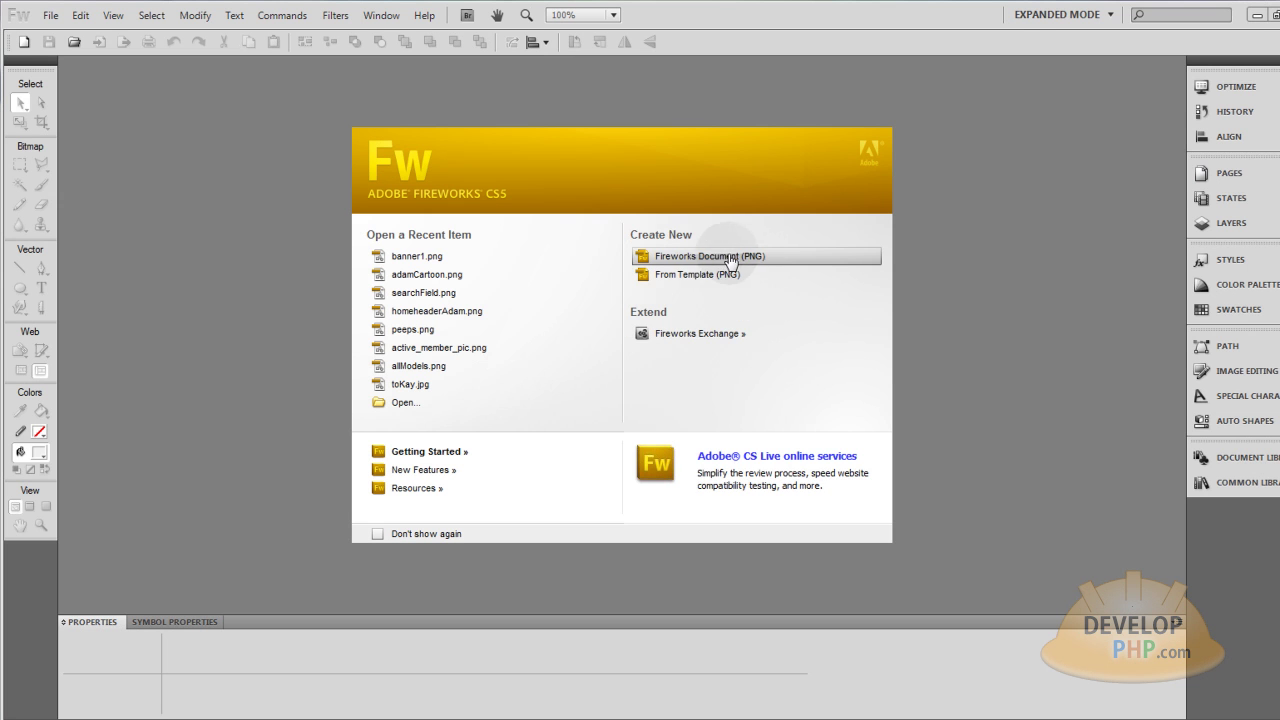
# Create a new Fireworks document 900 wide by 500 high
pyautogui.click(730, 258)
pyautogui.doubleClick(617, 288)
pyautogui.write('900')
pyautogui.press('Tab')
pyautogui.write('500')
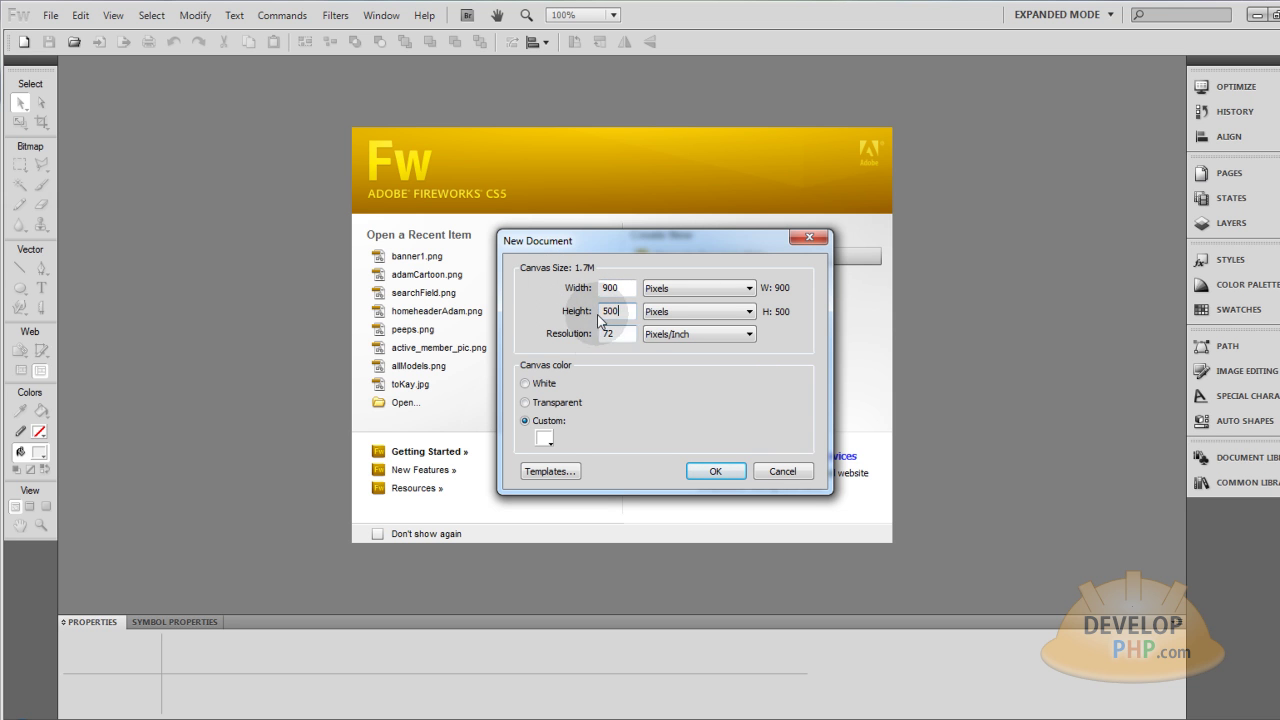
pyautogui.click(717, 472)
# Draw a solid-filled teardrop petal with the Pen tool, ending in a sharp bottom point
pyautogui.click(41, 269)
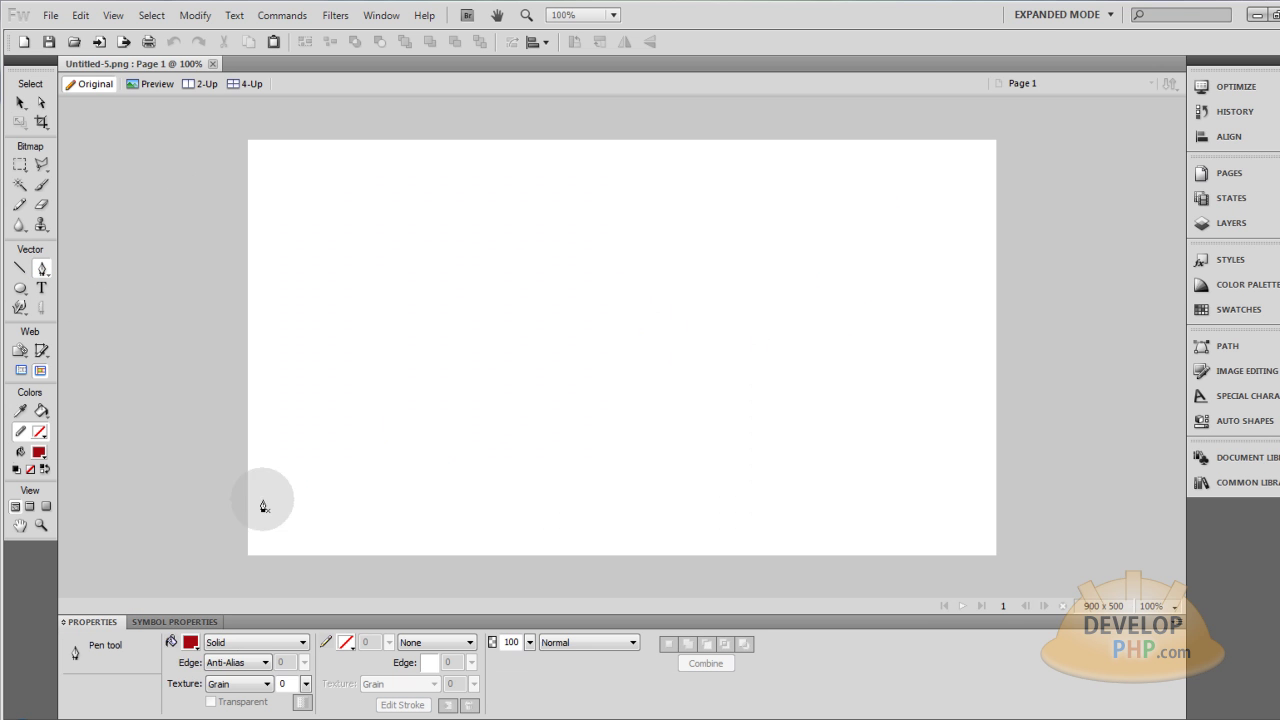
pyautogui.click(212, 642)
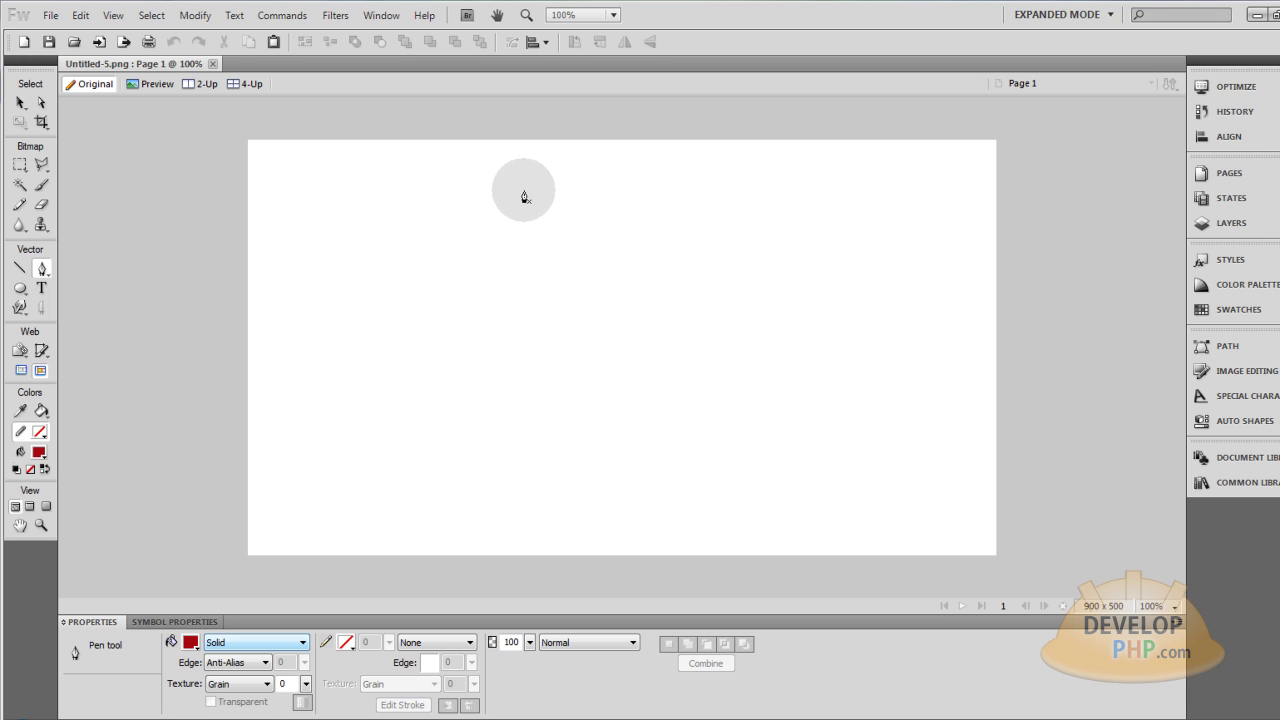
pyautogui.moveTo(483, 198); pyautogui.dragTo(515, 193)
pyautogui.moveTo(653, 203); pyautogui.dragTo(714, 230)
pyautogui.moveTo(715, 375); pyautogui.dragTo(699, 432)
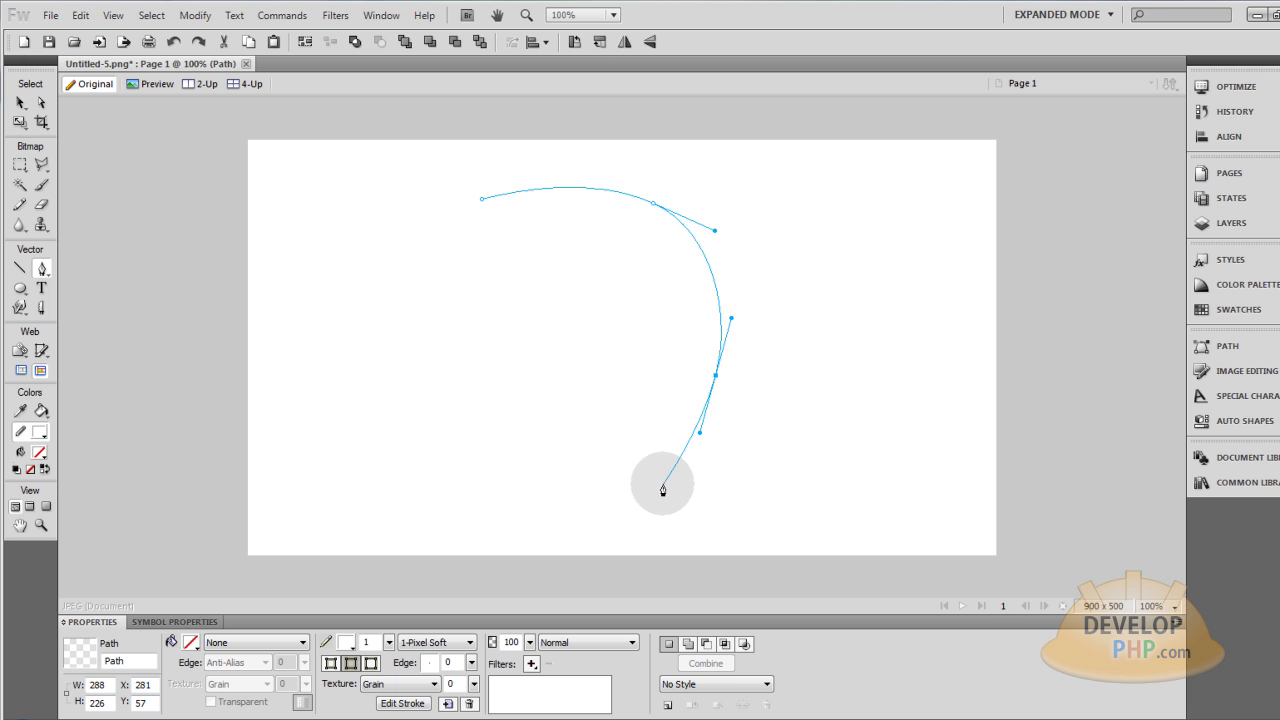
pyautogui.moveTo(639, 528); pyautogui.dragTo(605, 548)
pyautogui.click(639, 530)
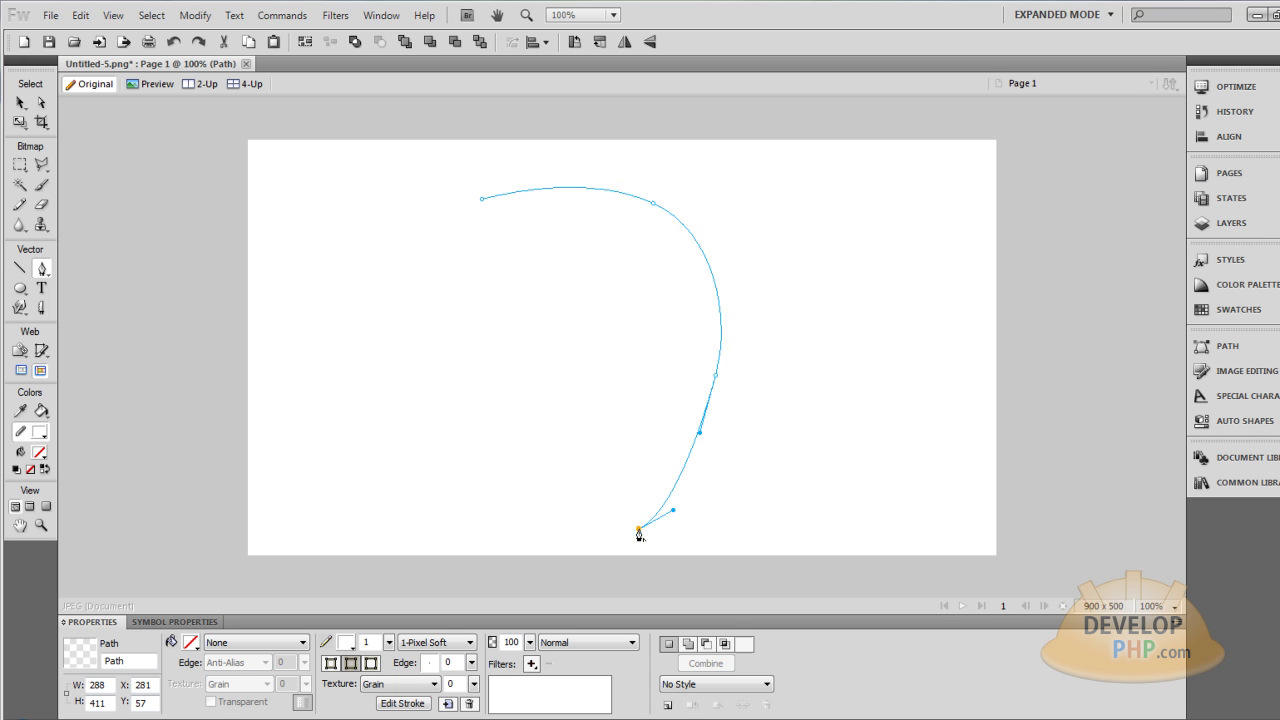
pyautogui.click(481, 200)
pyautogui.moveTo(481, 200); pyautogui.dragTo(590, 5)
# Move the red petal up and left and rotate it slightly clockwise
pyautogui.click(20, 102)
pyautogui.moveTo(558, 265); pyautogui.dragTo(406, 248)
pyautogui.click(19, 121)
pyautogui.moveTo(566, 137); pyautogui.dragTo(634, 155)
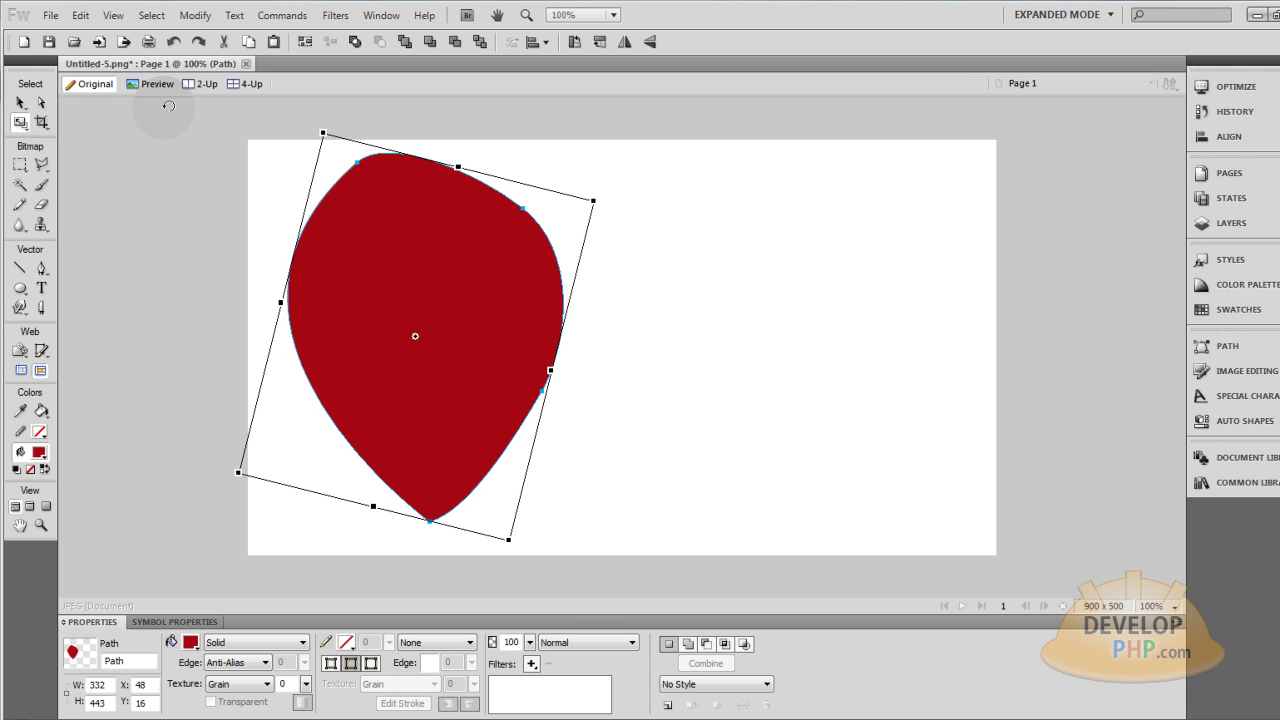
pyautogui.click(20, 102)
pyautogui.click(670, 307)
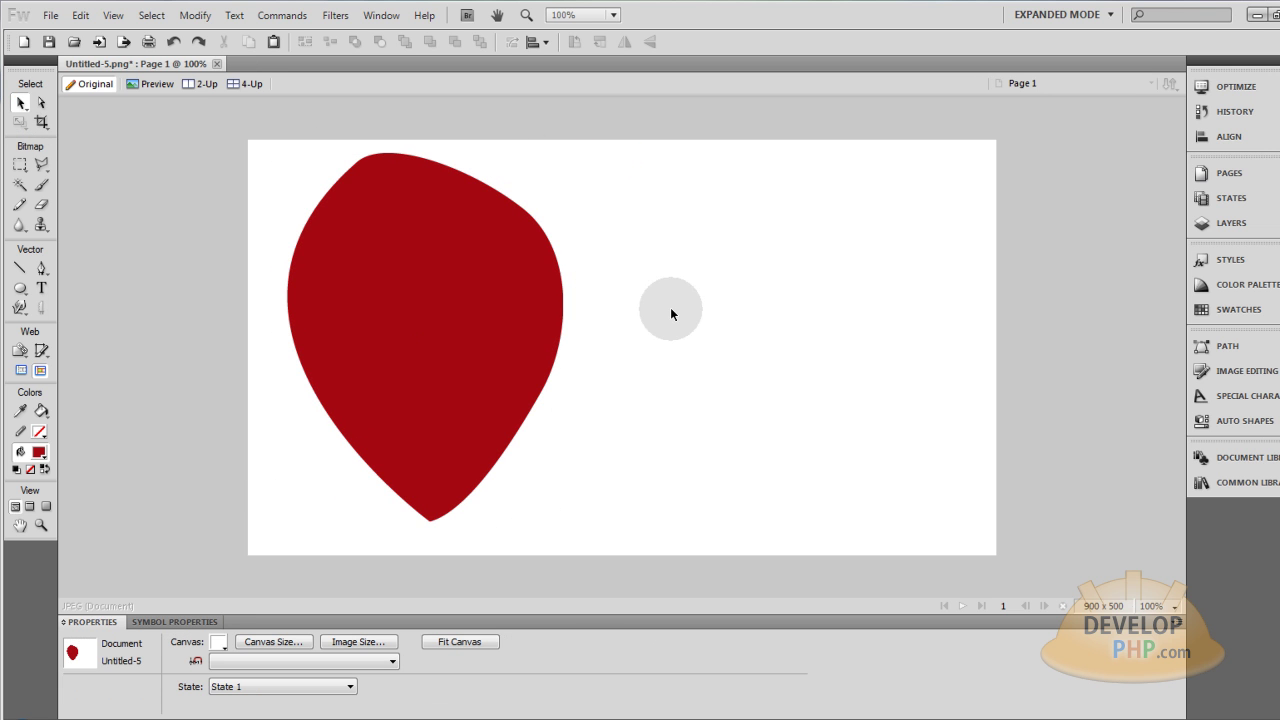
pyautogui.click(41, 268)
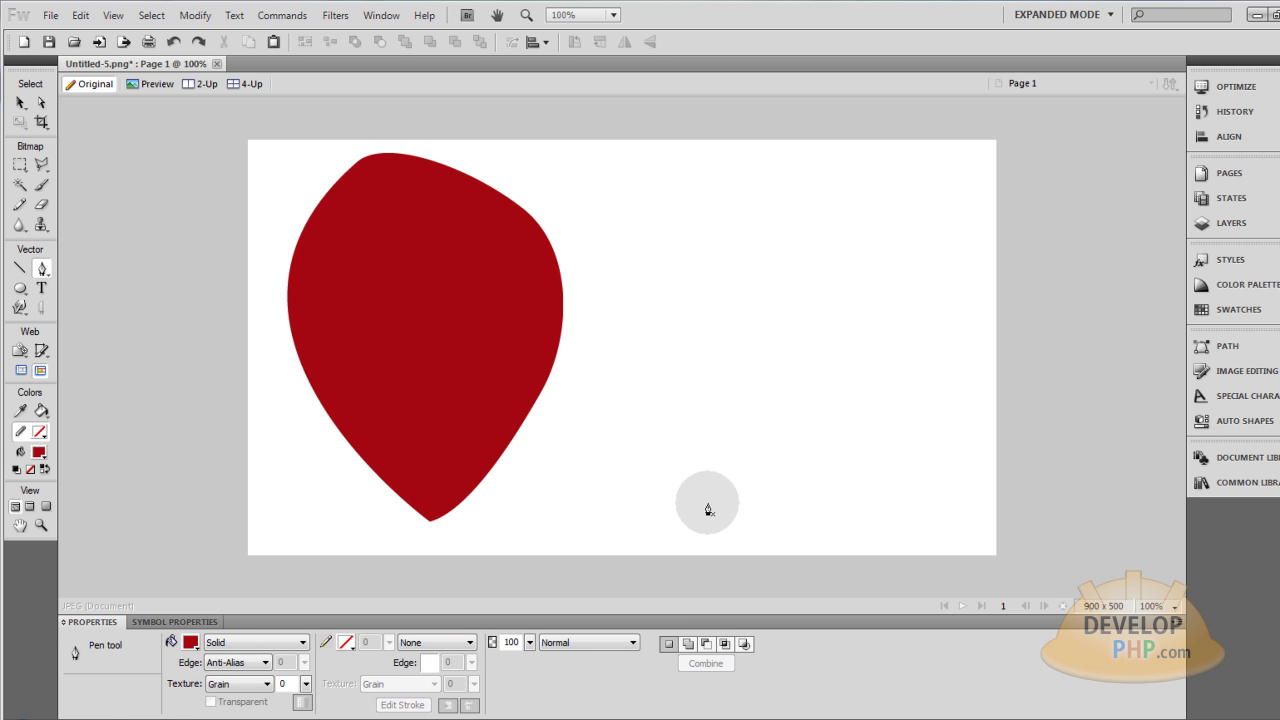
# Draw a second petal on the right and fill both petals with a bright red ellipse gradient
pyautogui.moveTo(708, 514); pyautogui.dragTo(705, 457)
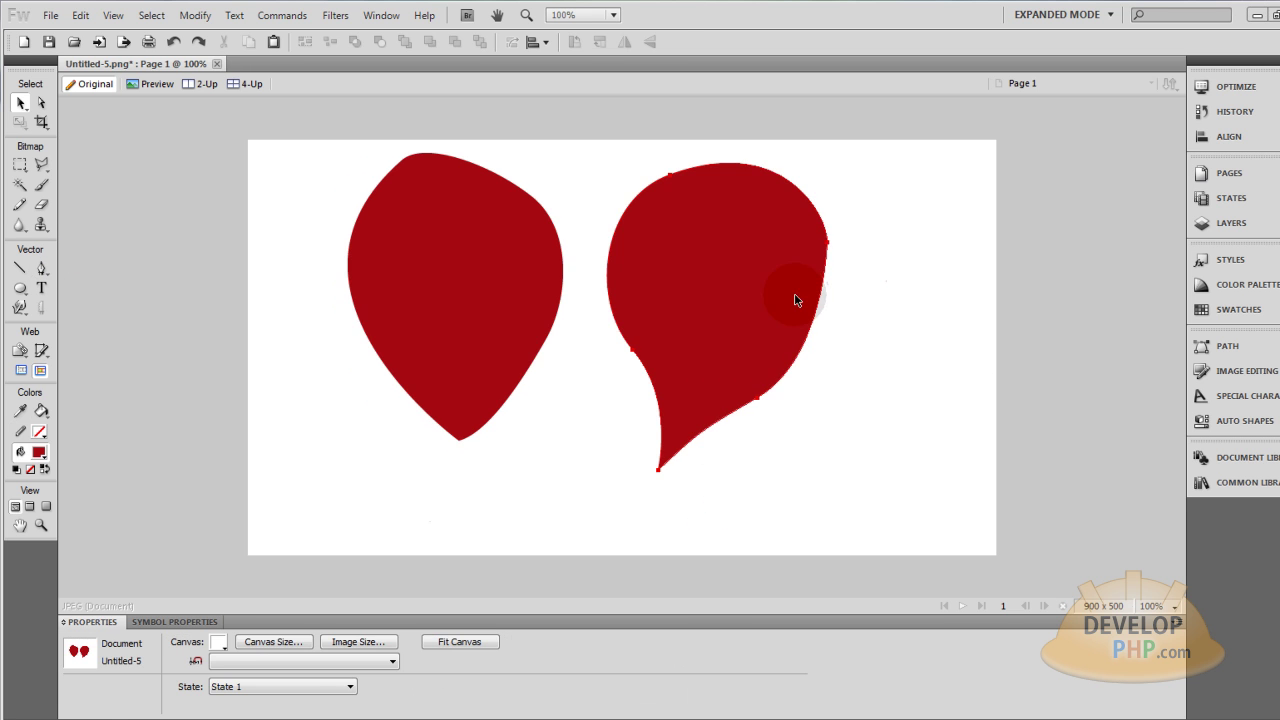
pyautogui.click(796, 300)
pyautogui.keyDown('shift'); pyautogui.click(443, 277); pyautogui.keyUp('shift')
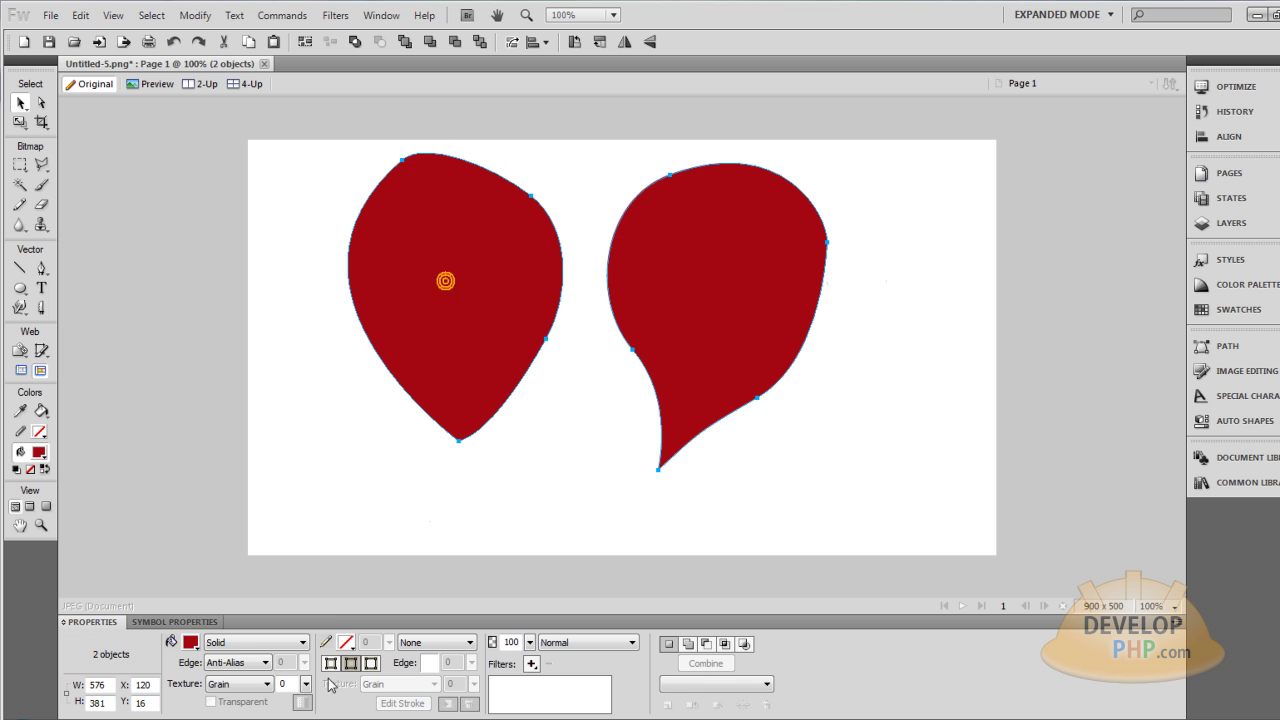
pyautogui.click(222, 643)
pyautogui.moveTo(273, 585)
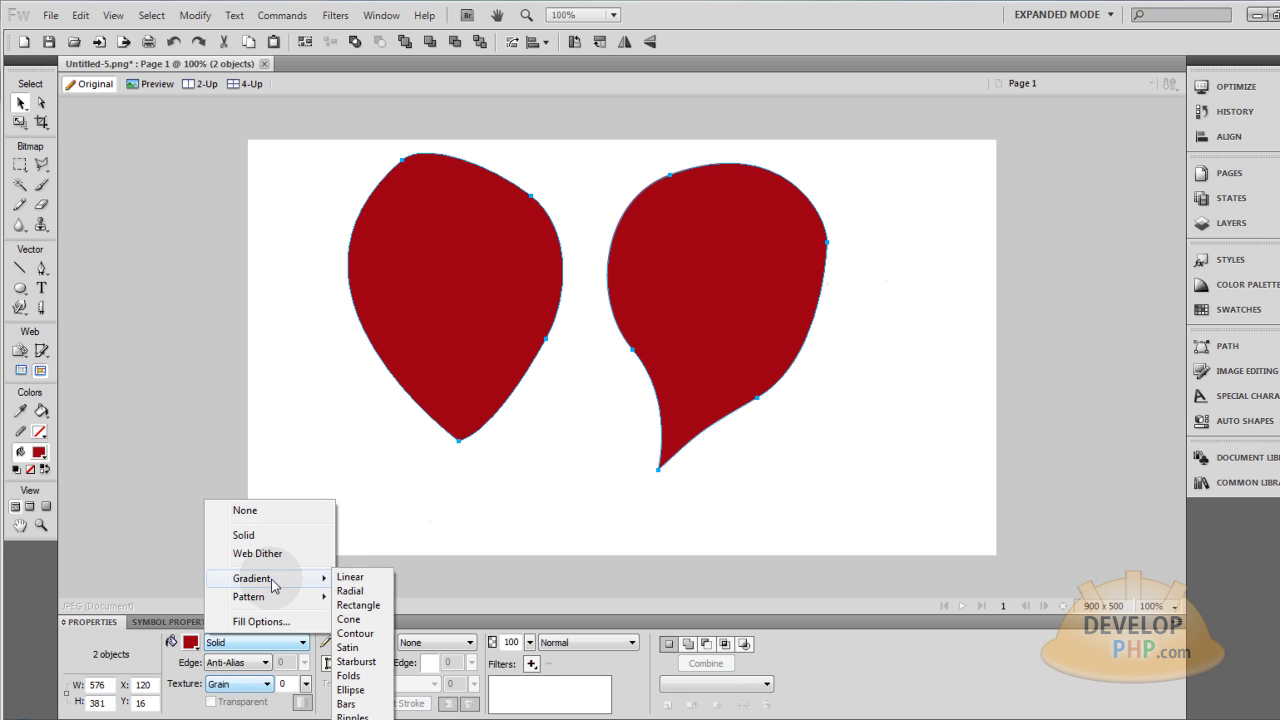
pyautogui.click(358, 691)
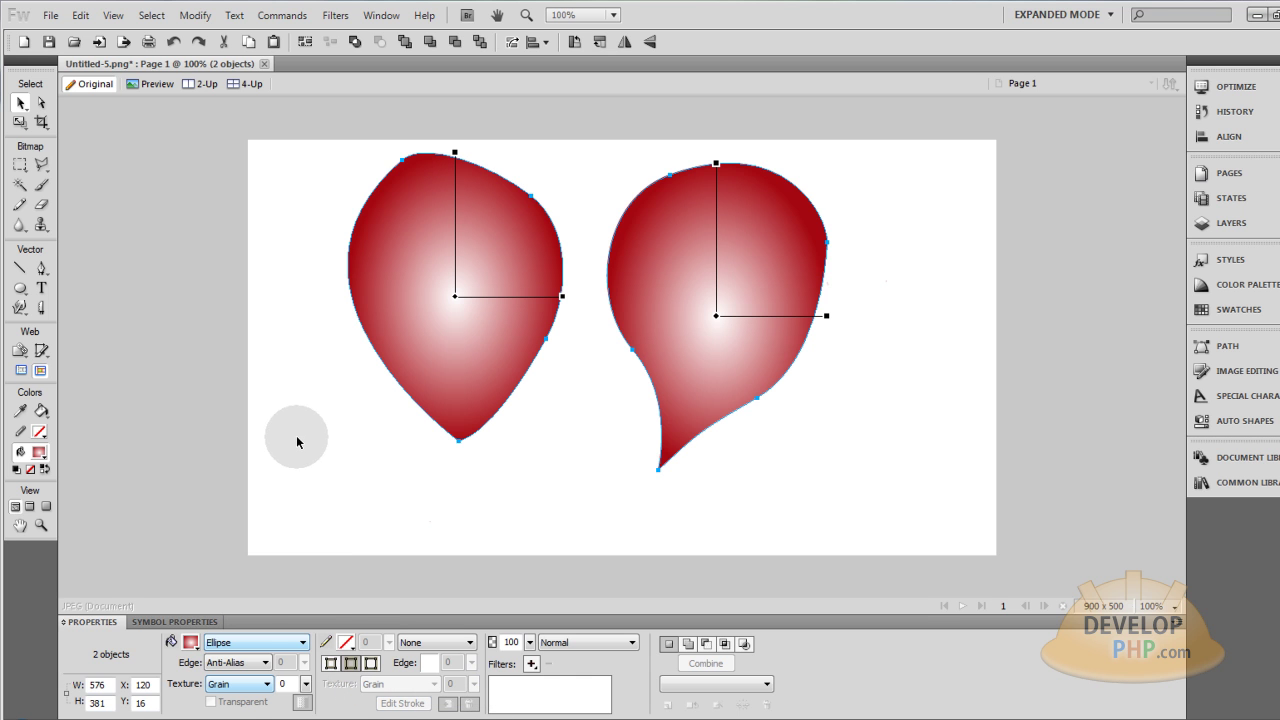
pyautogui.click(190, 642)
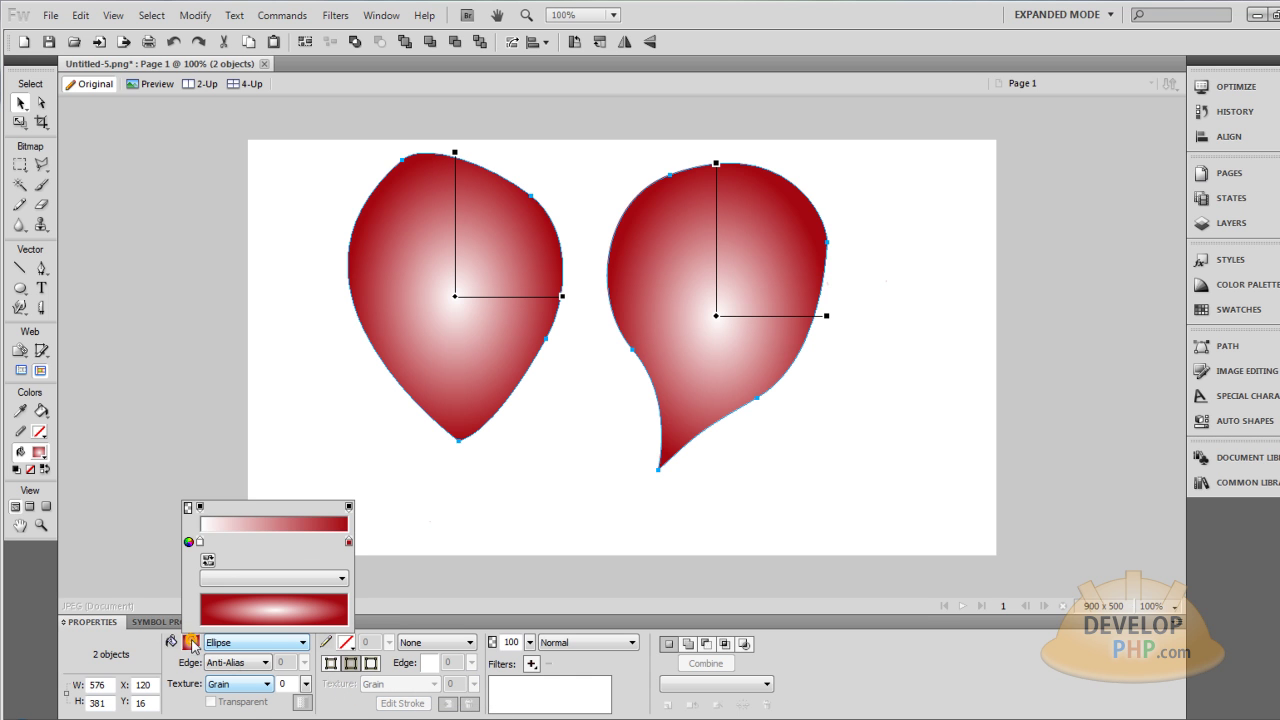
pyautogui.click(203, 545)
pyautogui.click(211, 484)
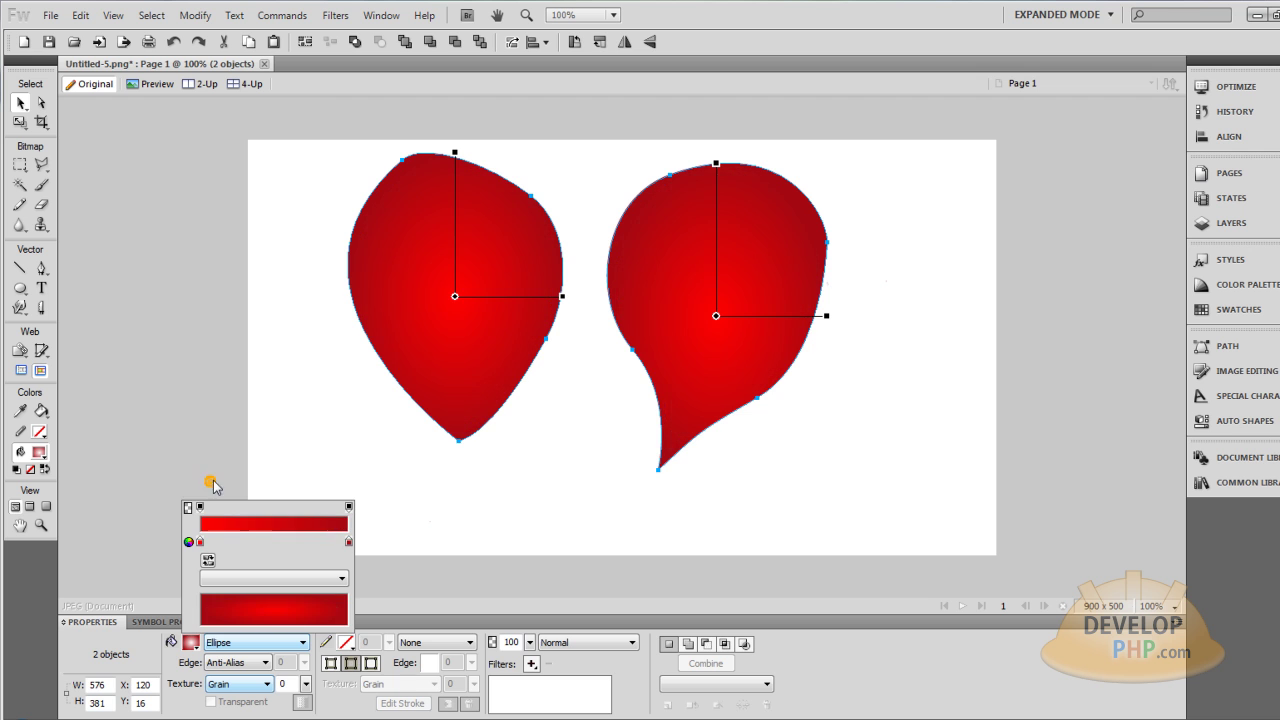
pyautogui.click(230, 313)
# Shift the left petal's highlight up, and stretch the right petal's gradient so its highlight sits near the top
pyautogui.click(453, 293)
pyautogui.moveTo(453, 293); pyautogui.dragTo(435, 219)
pyautogui.click(725, 300)
pyautogui.moveTo(734, 245); pyautogui.dragTo(718, 317)
pyautogui.click(746, 220)
pyautogui.moveTo(766, 168); pyautogui.dragTo(747, 221)
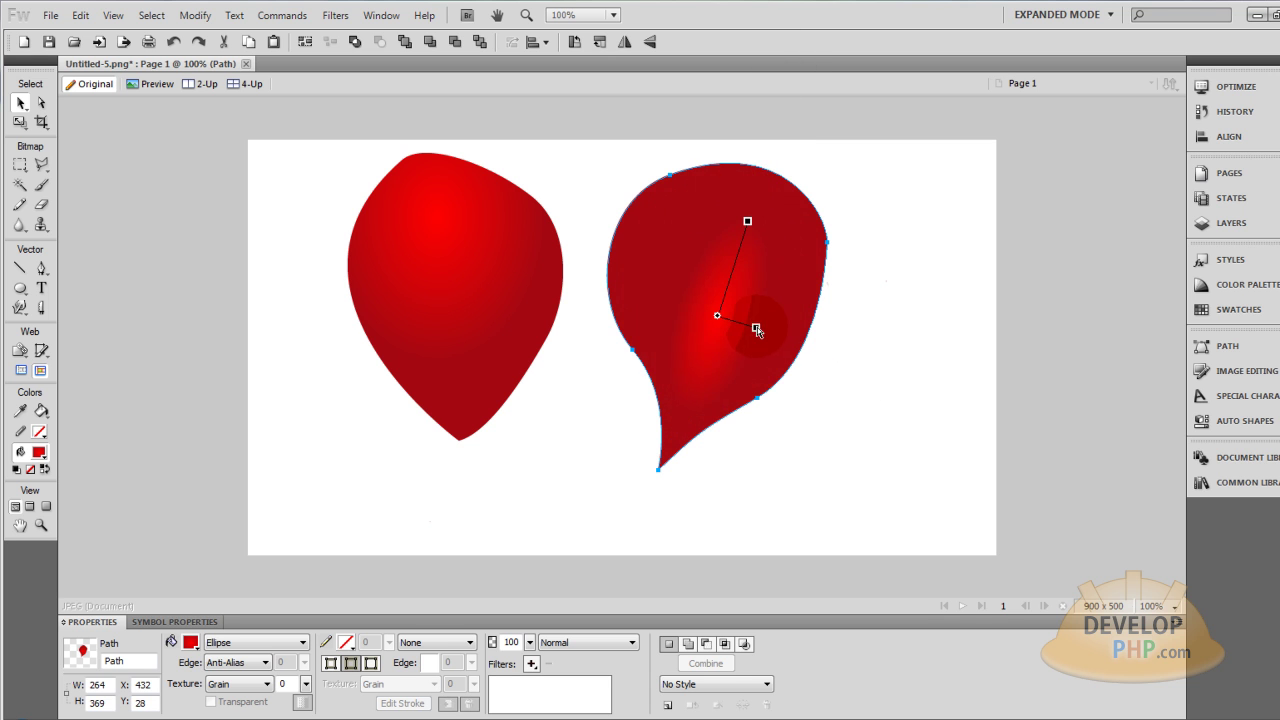
pyautogui.moveTo(752, 320); pyautogui.dragTo(823, 348)
pyautogui.moveTo(717, 317); pyautogui.dragTo(737, 231)
pyautogui.moveTo(767, 133); pyautogui.dragTo(792, 58)
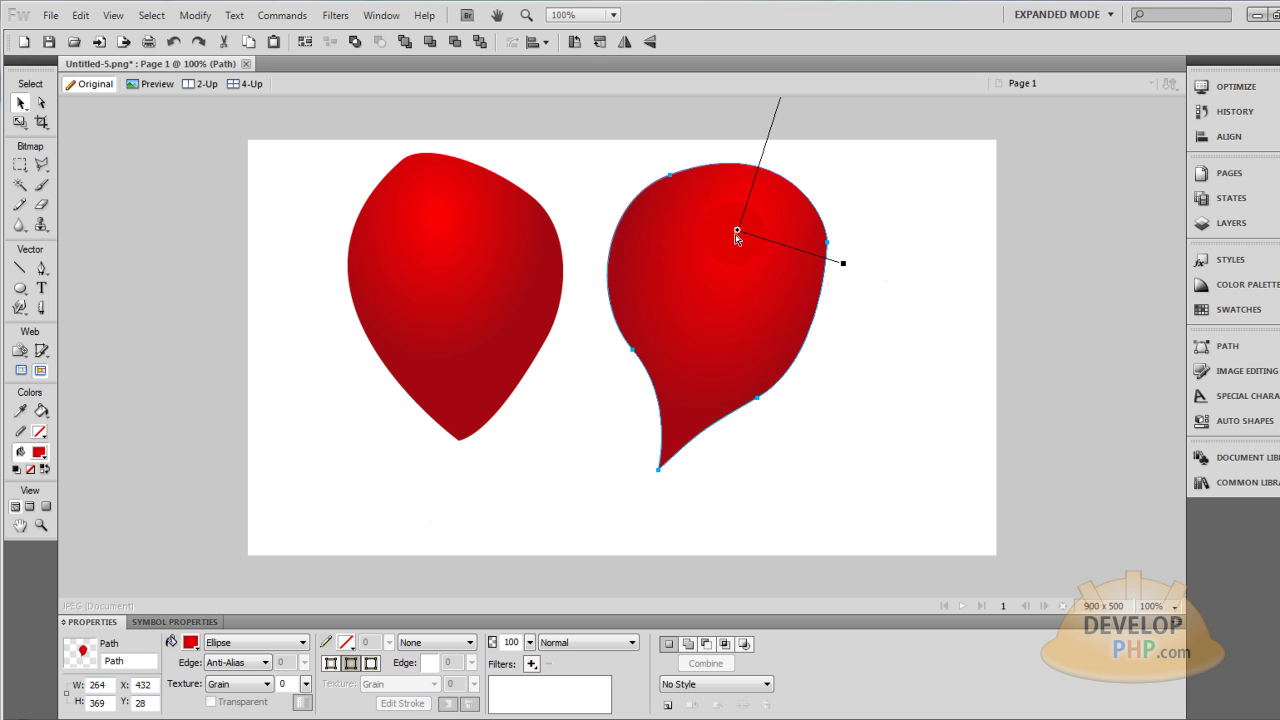
pyautogui.moveTo(736, 234); pyautogui.dragTo(745, 219)
# Rotate and stretch the left petal's gradient upward with its highlight at the top, then select both petals
pyautogui.click(477, 204)
pyautogui.moveTo(427, 182); pyautogui.dragTo(449, 350)
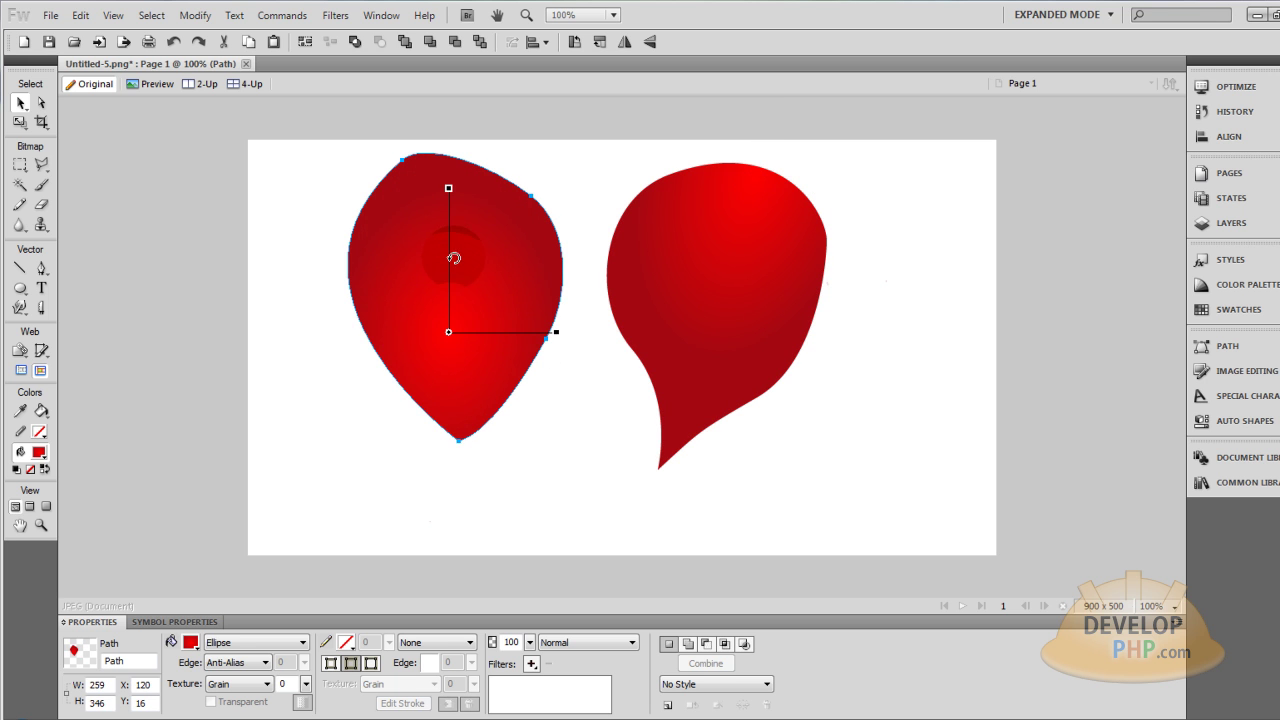
pyautogui.moveTo(453, 256); pyautogui.dragTo(435, 254)
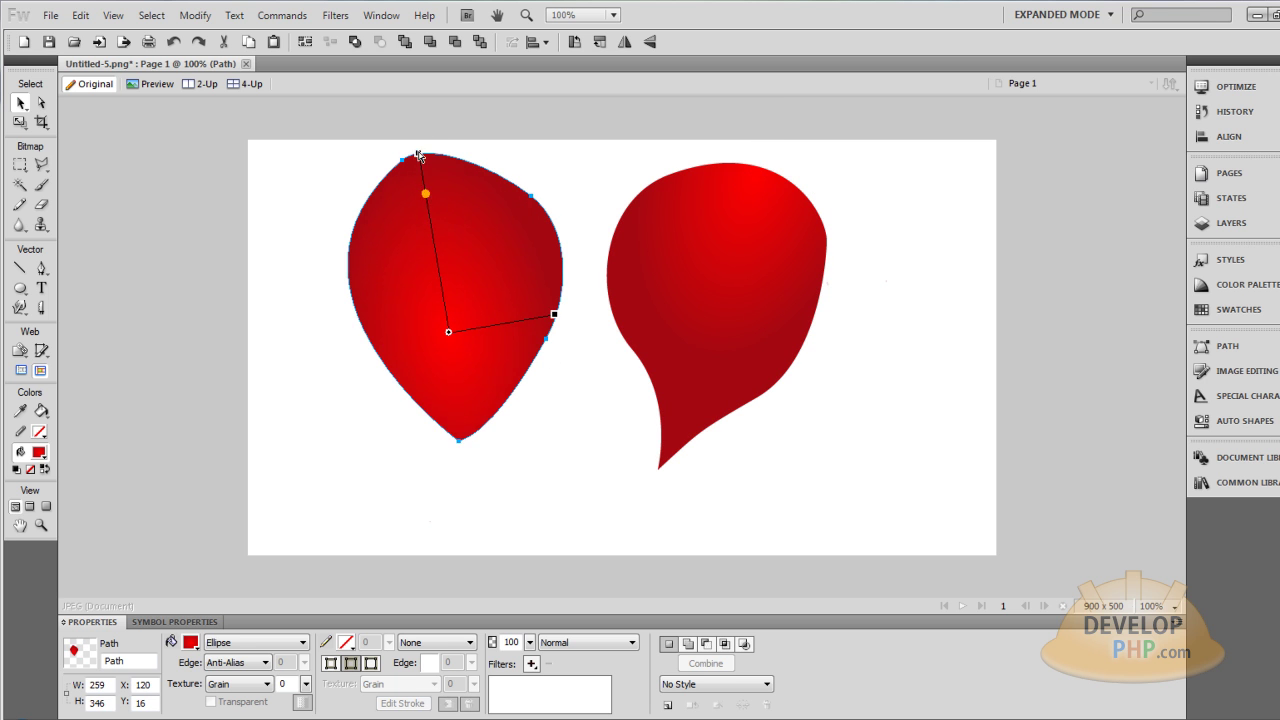
pyautogui.moveTo(418, 145); pyautogui.dragTo(411, 87)
pyautogui.moveTo(448, 331); pyautogui.dragTo(428, 191)
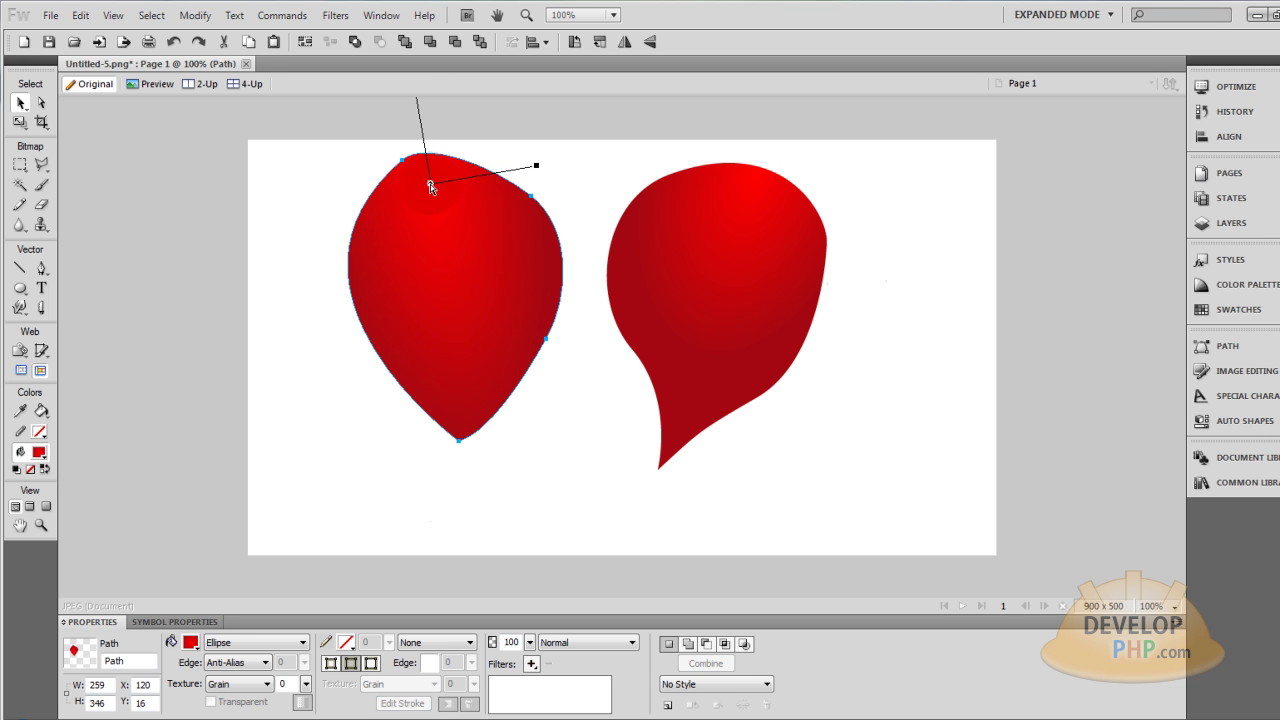
pyautogui.click(715, 320)
pyautogui.keyDown('shift'); pyautogui.click(429, 271); pyautogui.keyUp('shift')
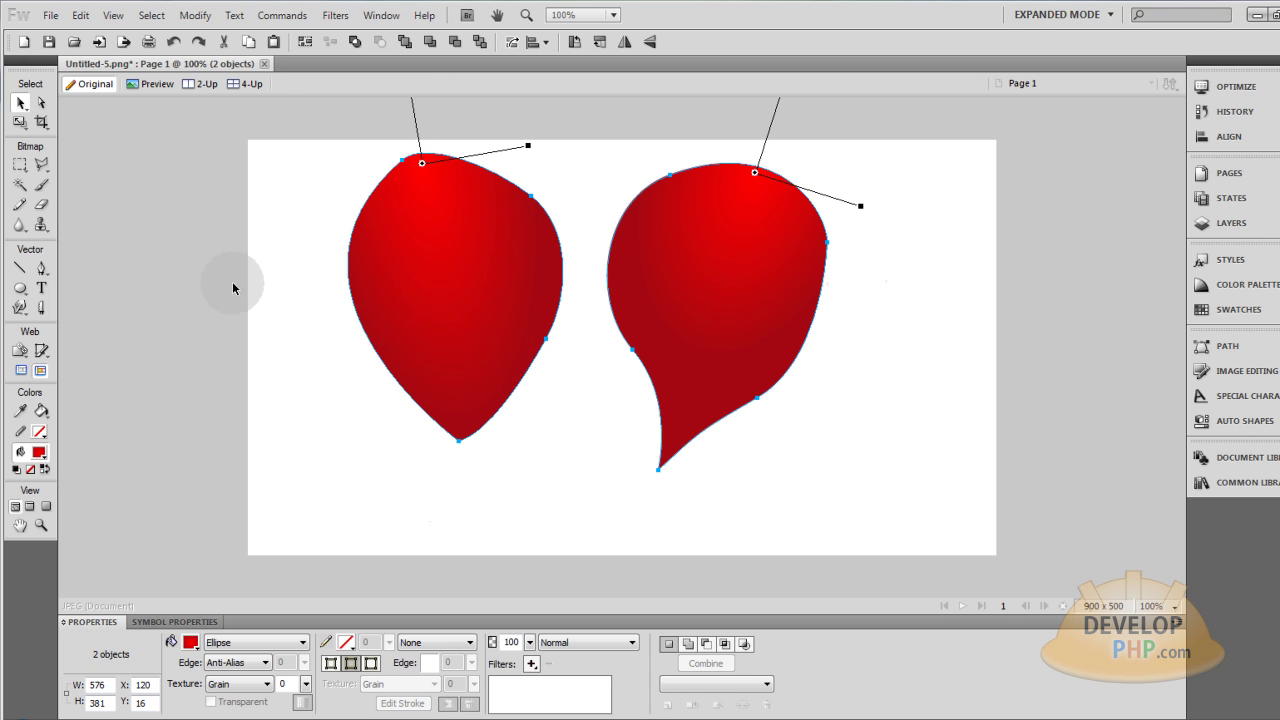
# Add a white Inner Shadow filter to both petals
pyautogui.click(309, 280)
pyautogui.click(449, 240)
pyautogui.keyDown('shift'); pyautogui.click(677, 254); pyautogui.keyUp('shift')
pyautogui.click(531, 663)
pyautogui.moveTo(630, 614)
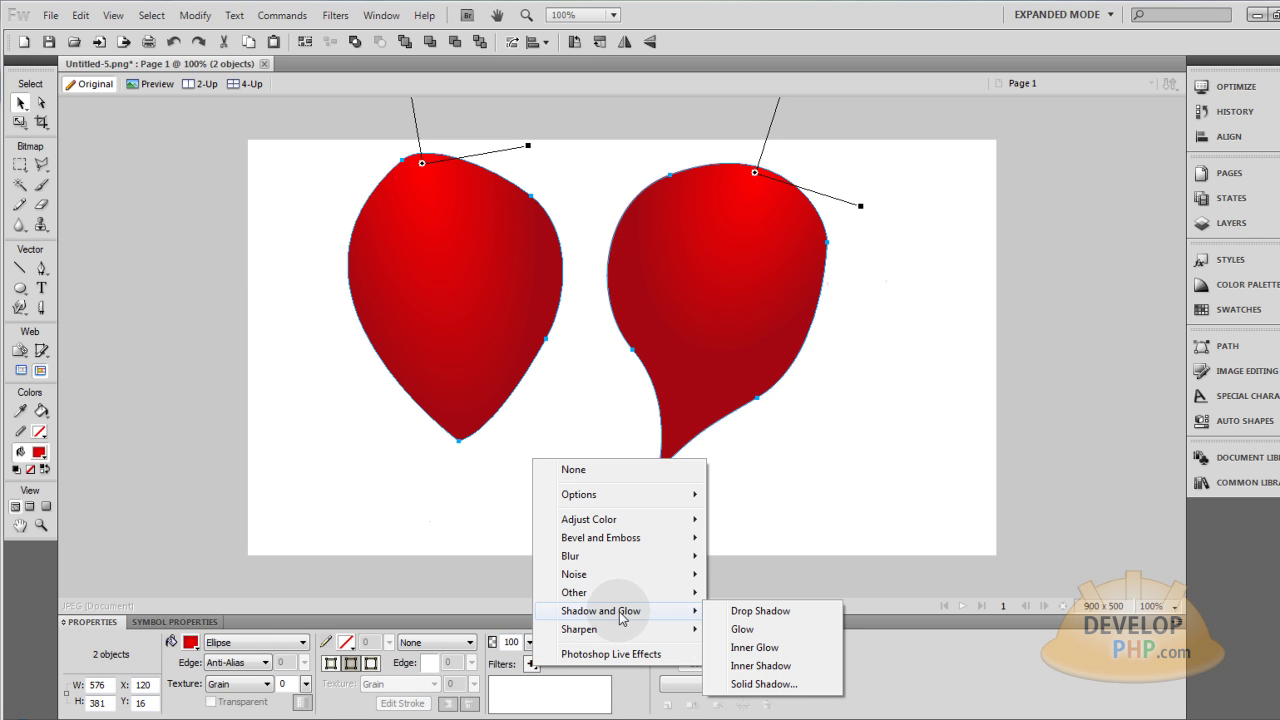
pyautogui.click(760, 665)
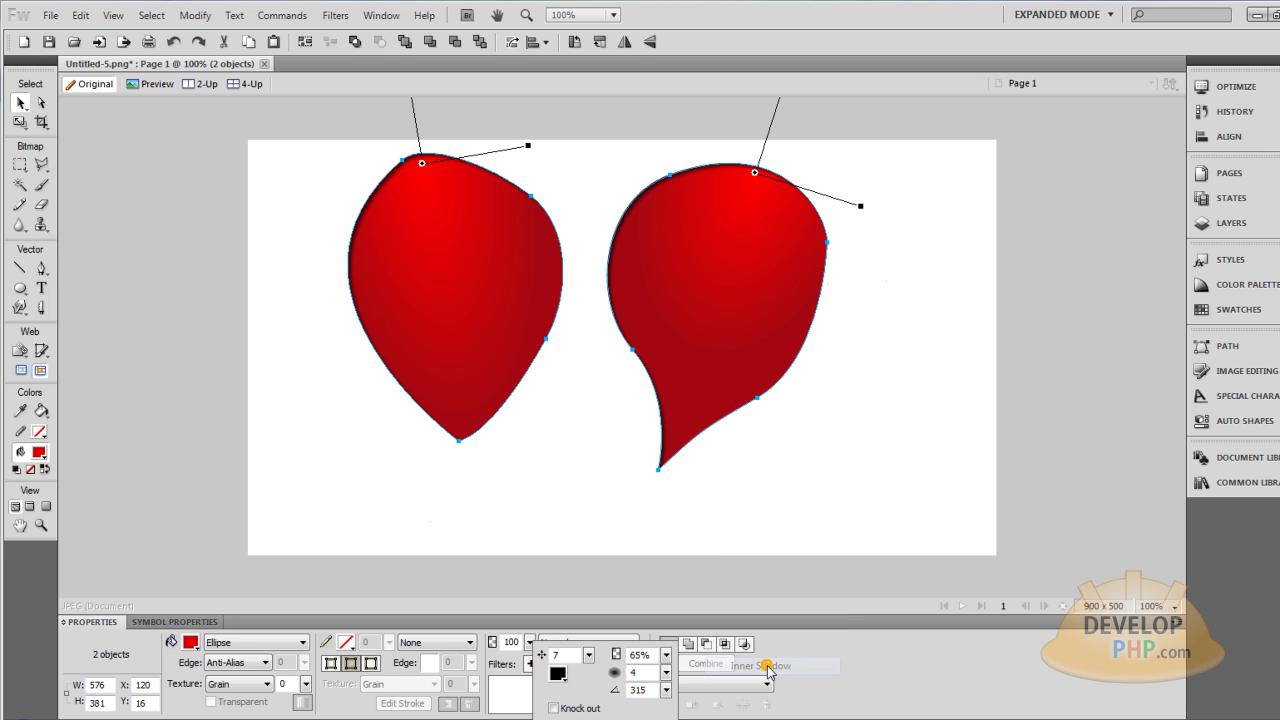
pyautogui.moveTo(664, 680); pyautogui.dragTo(640, 668)
pyautogui.click(557, 673)
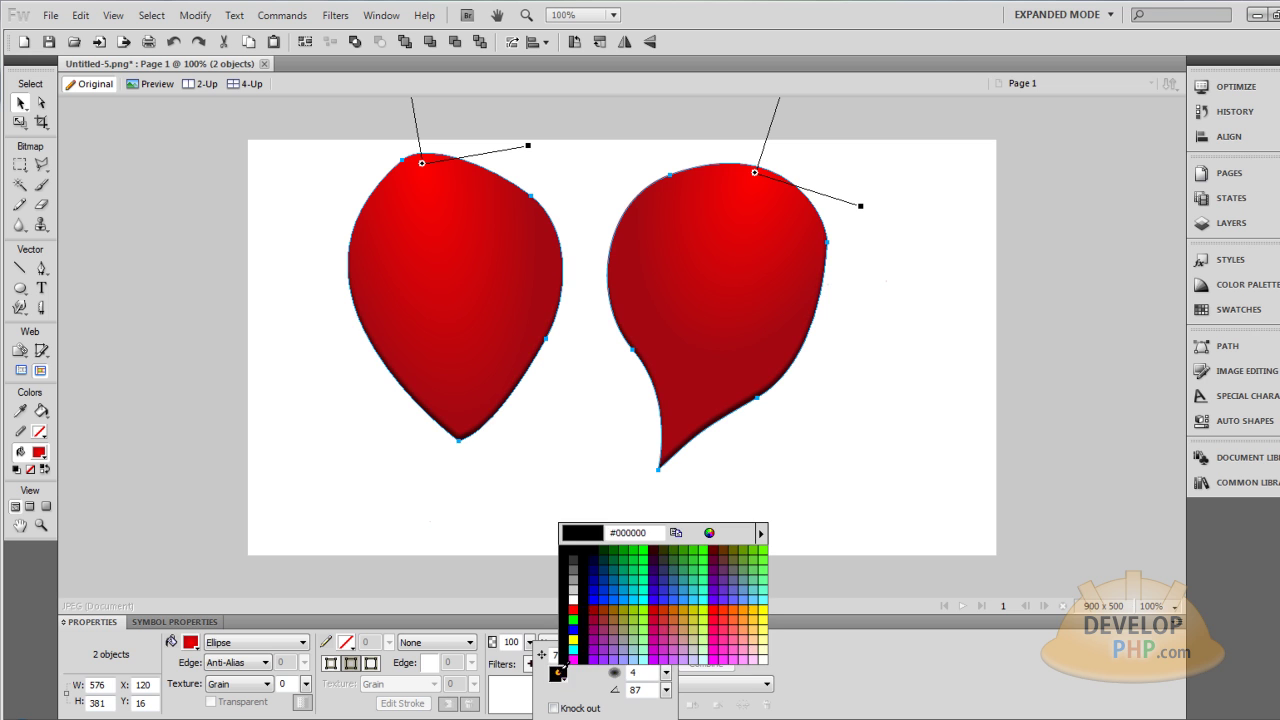
pyautogui.click(580, 597)
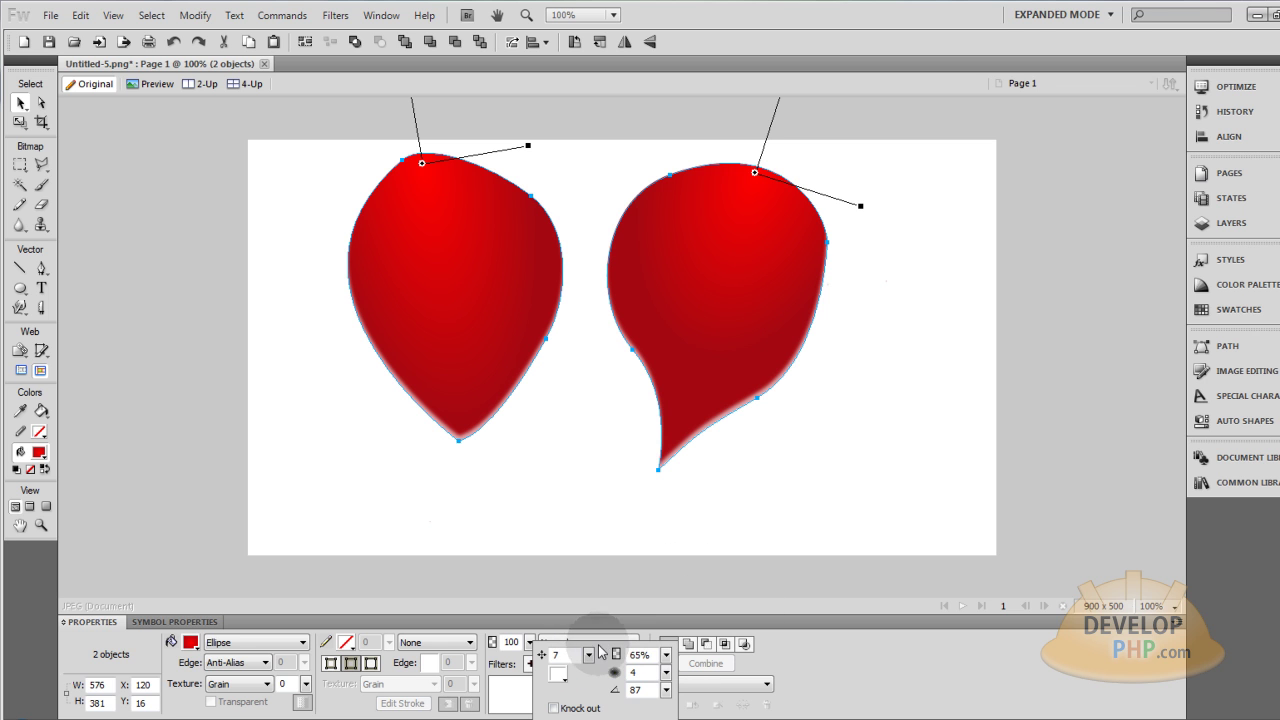
# Set the inner shadow to distance 27, angle 80, with a pale pink colour
pyautogui.moveTo(590, 665); pyautogui.dragTo(591, 651)
pyautogui.moveTo(665, 690); pyautogui.dragTo(659, 657)
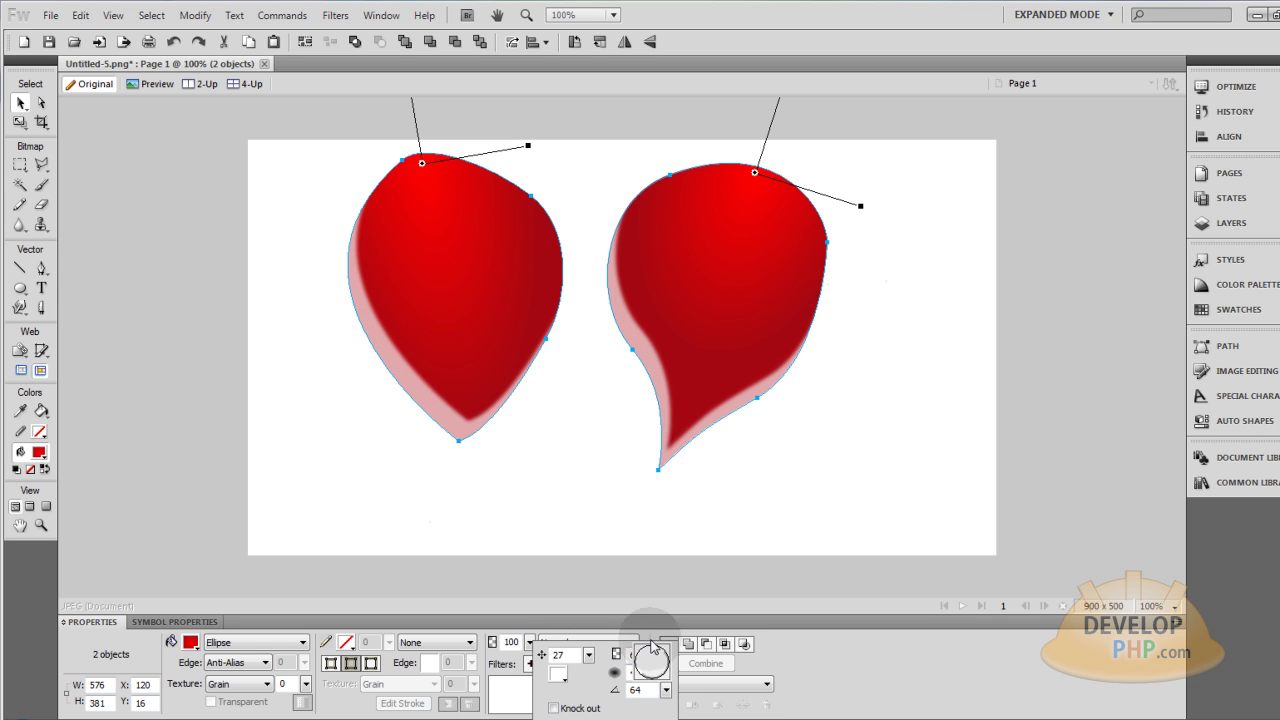
pyautogui.click(558, 674)
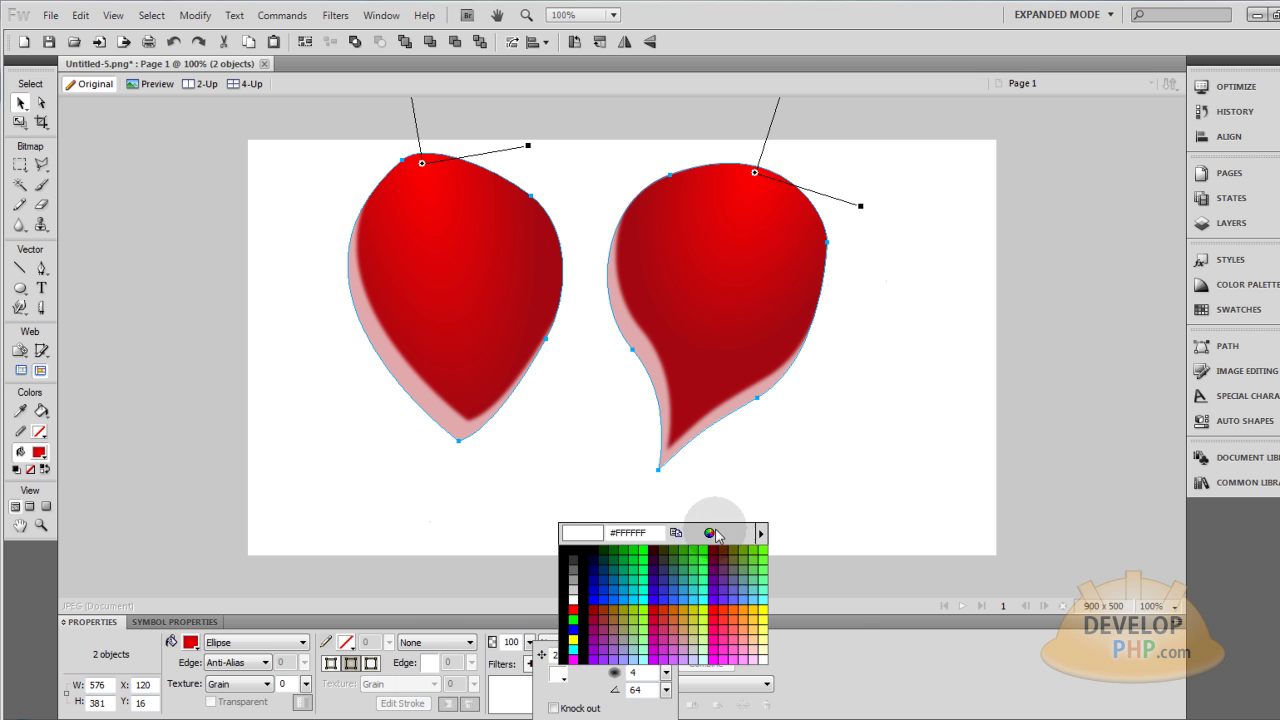
pyautogui.click(709, 532)
pyautogui.click(809, 484)
pyautogui.moveTo(840, 481); pyautogui.dragTo(841, 502)
pyautogui.click(508, 706)
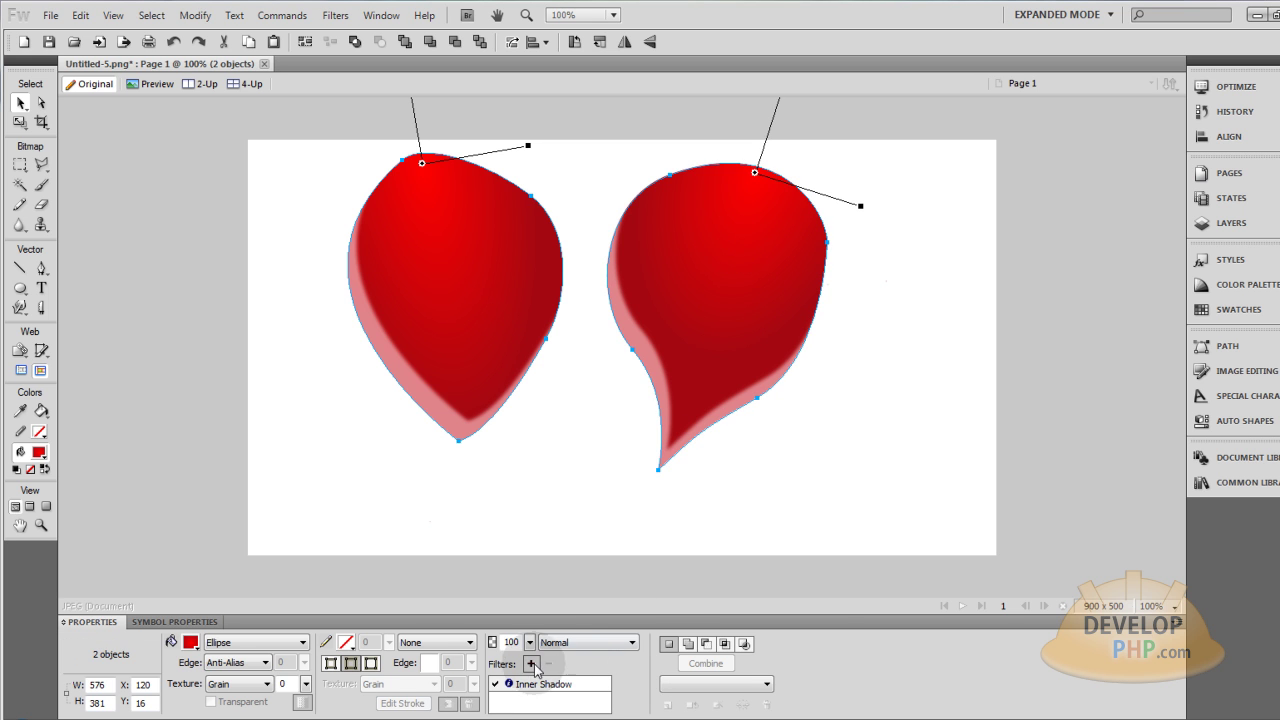
# Add a second Inner Shadow at about 266° in a darkened version of the petal red
pyautogui.click(532, 663)
pyautogui.moveTo(605, 608)
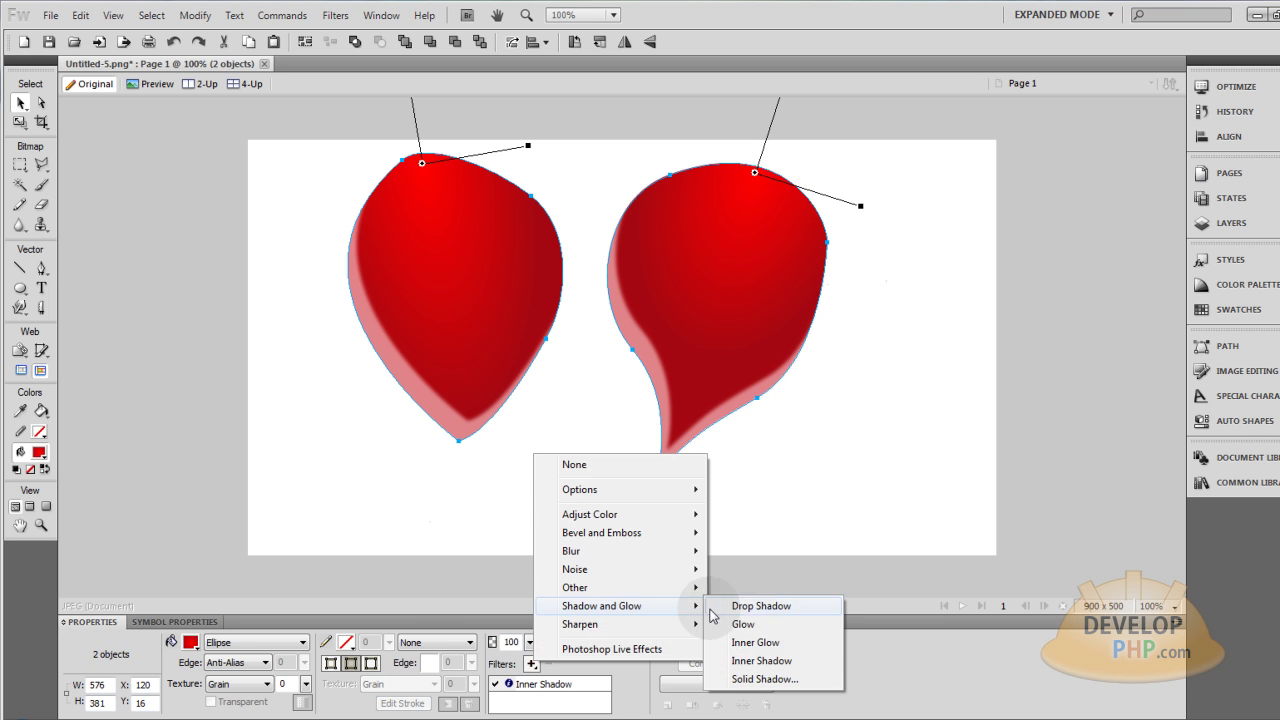
pyautogui.click(761, 661)
pyautogui.moveTo(662, 678); pyautogui.dragTo(660, 636)
pyautogui.click(562, 675)
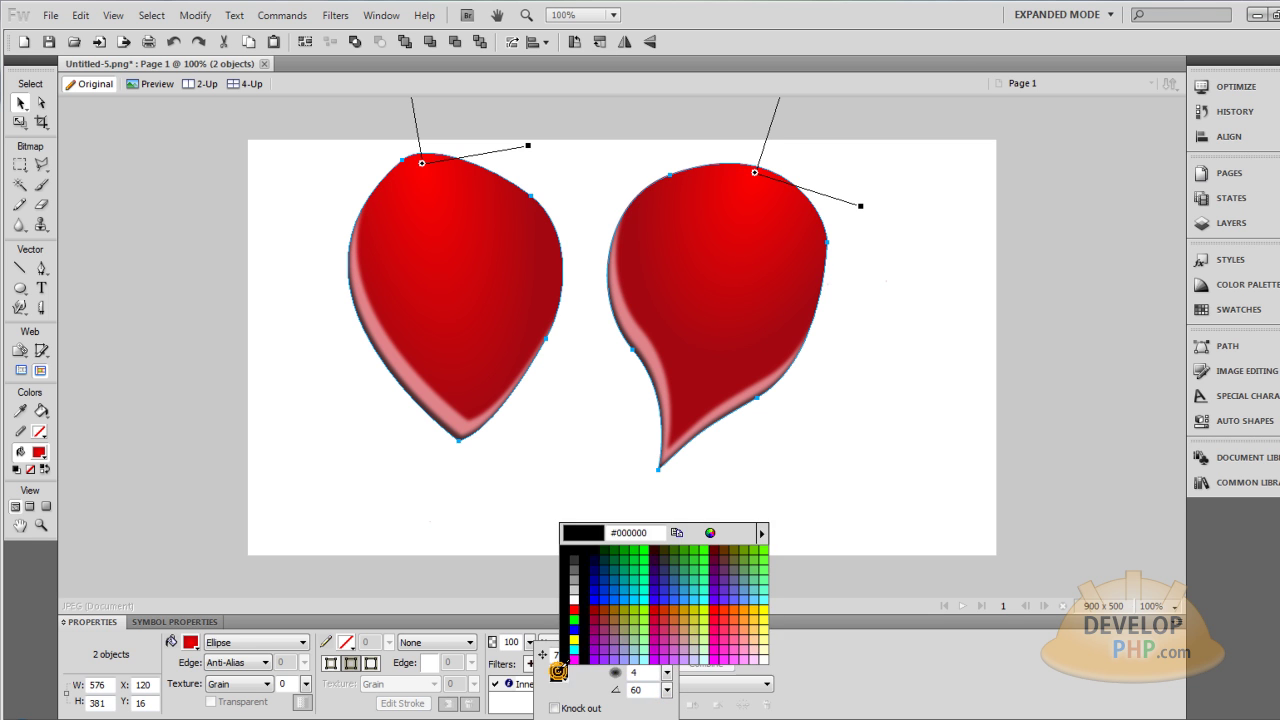
pyautogui.click(554, 241)
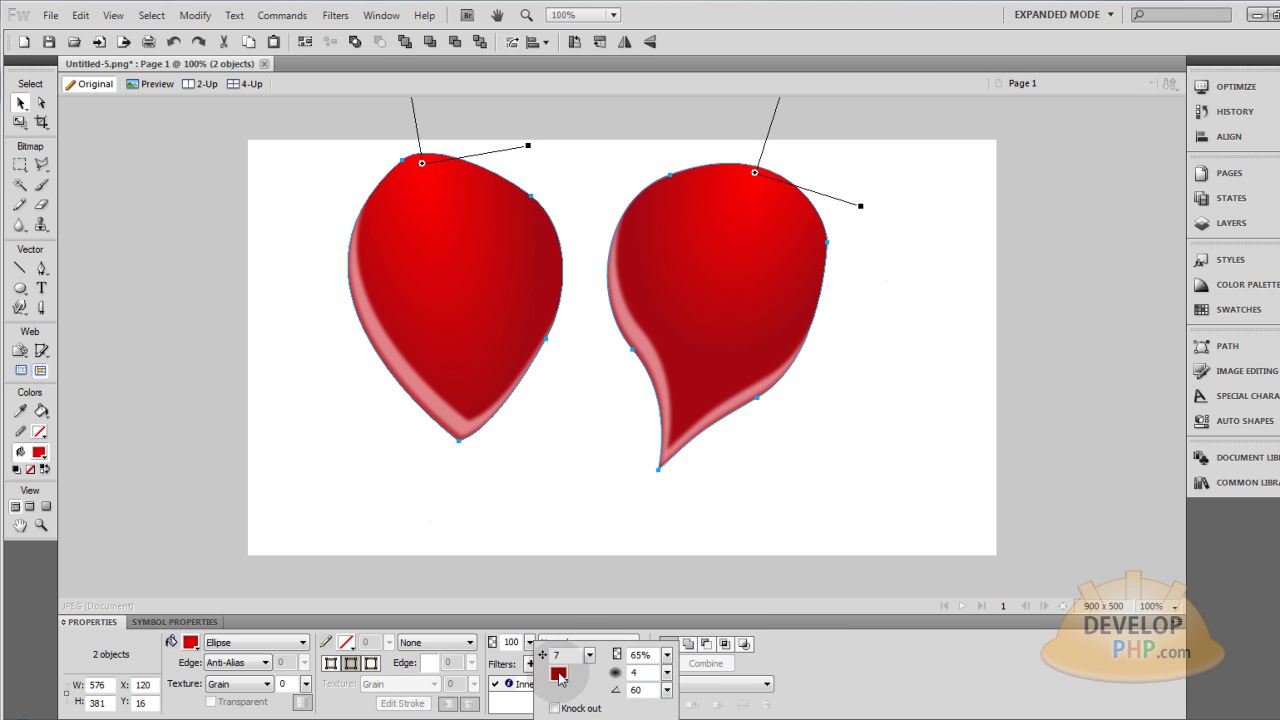
pyautogui.click(557, 672)
pyautogui.click(710, 532)
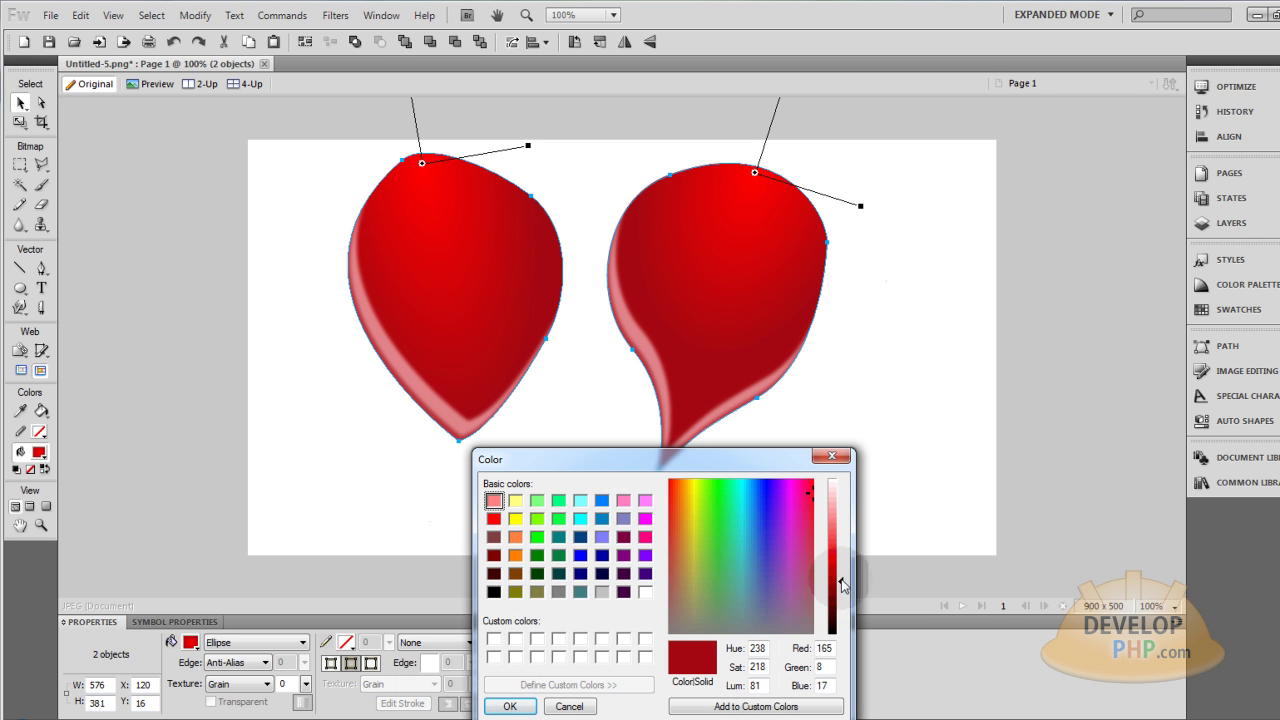
pyautogui.moveTo(840, 583); pyautogui.dragTo(843, 605)
pyautogui.click(509, 706)
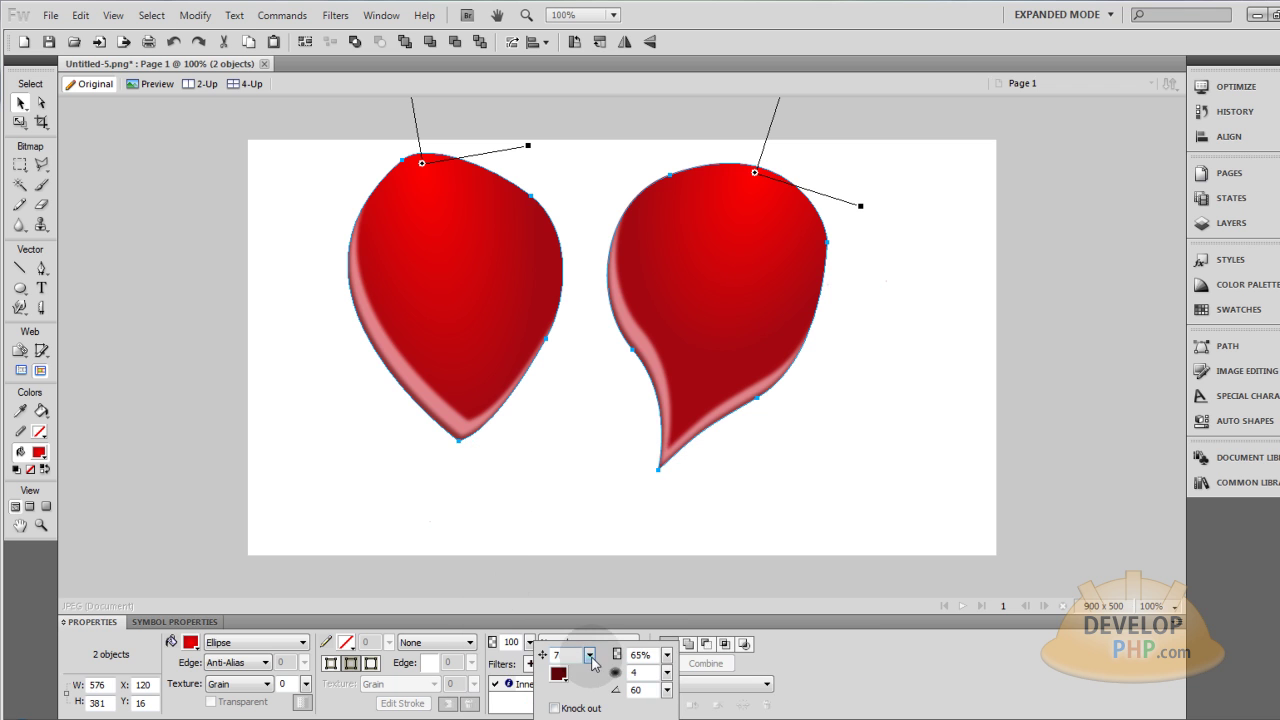
# Set the dark red shadow's distance to 16 and reduce the pink shadow's distance to 21
pyautogui.click(593, 653)
pyautogui.click(592, 653)
pyautogui.moveTo(593, 657); pyautogui.dragTo(591, 640)
pyautogui.click(590, 478)
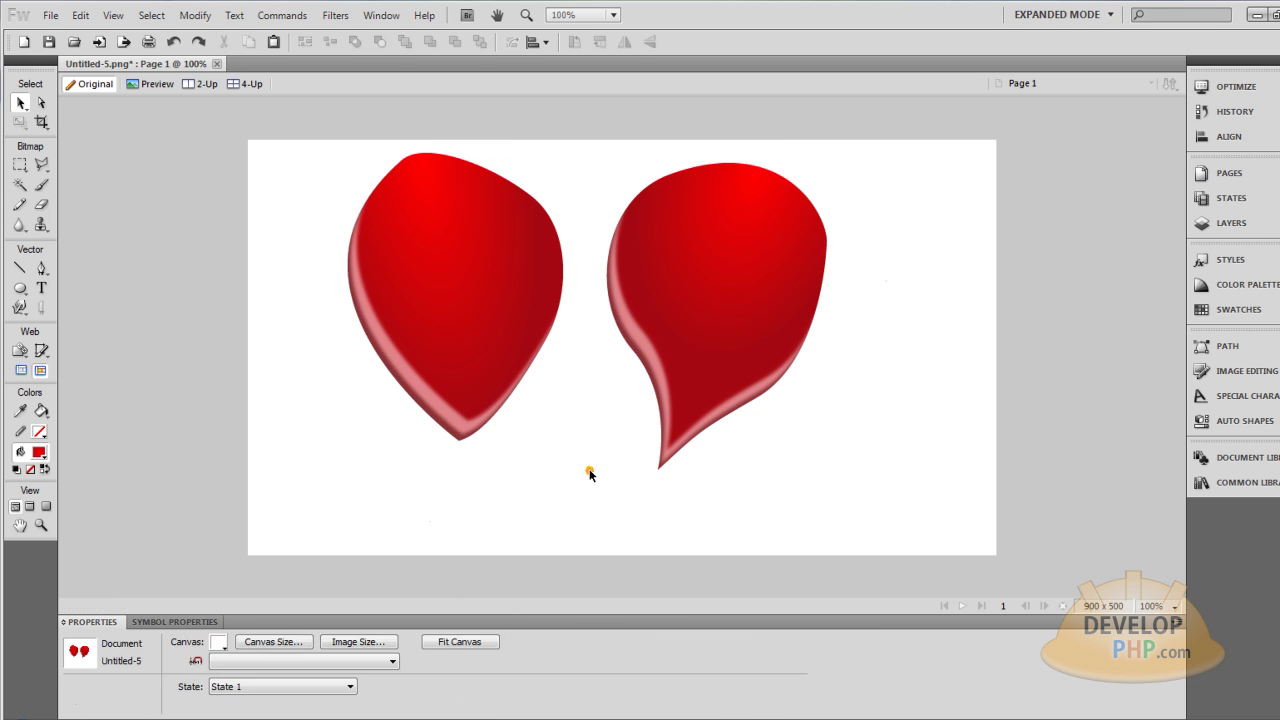
pyautogui.hotkey('ctrl', 'a')
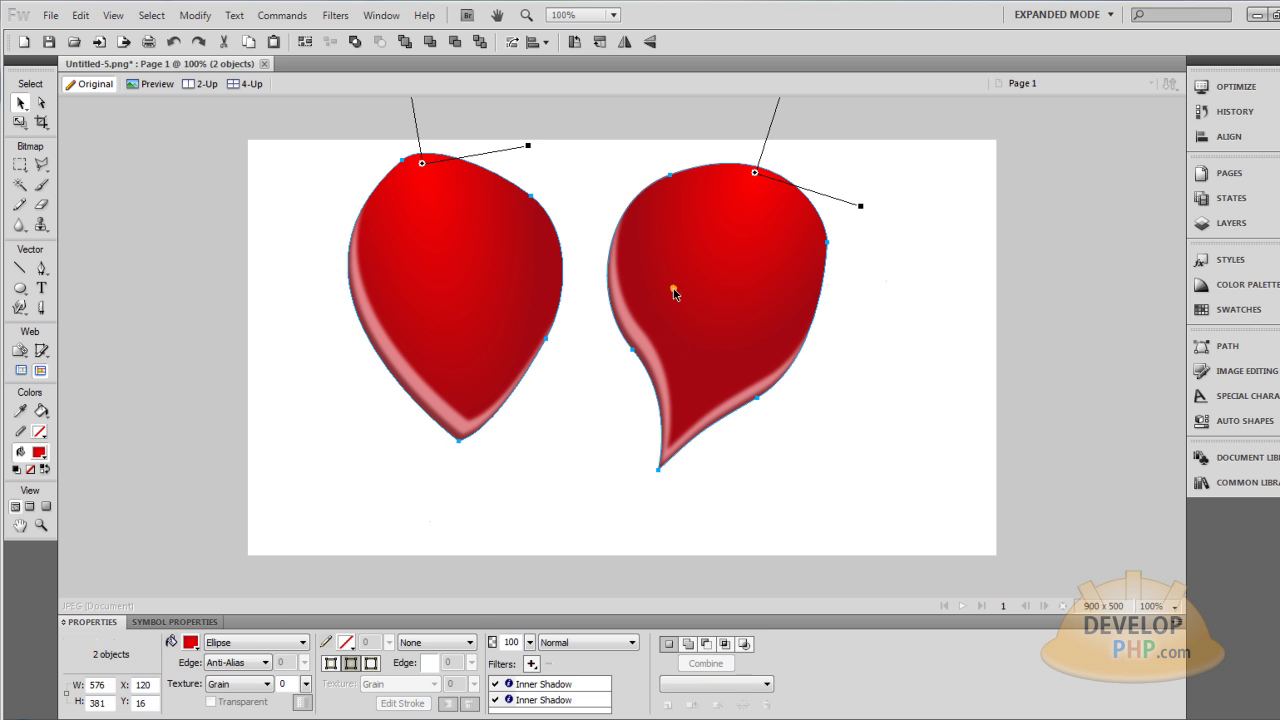
pyautogui.doubleClick(557, 692)
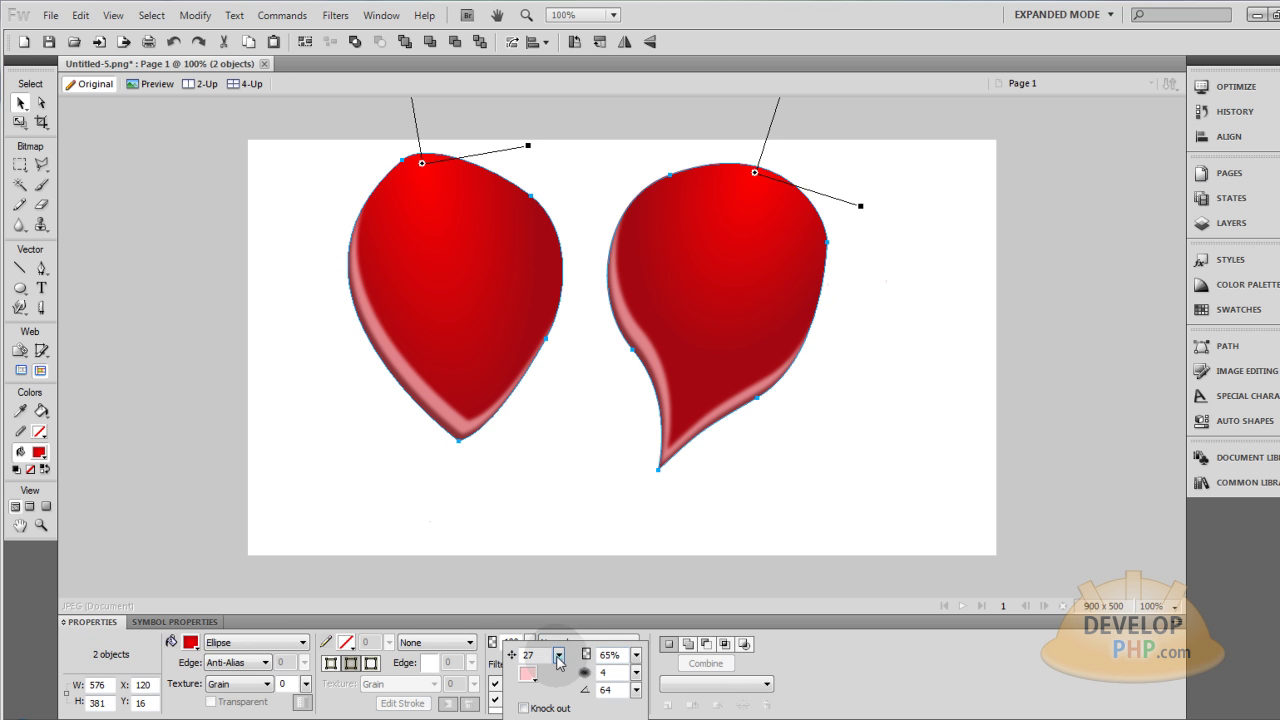
pyautogui.moveTo(558, 660); pyautogui.dragTo(558, 648)
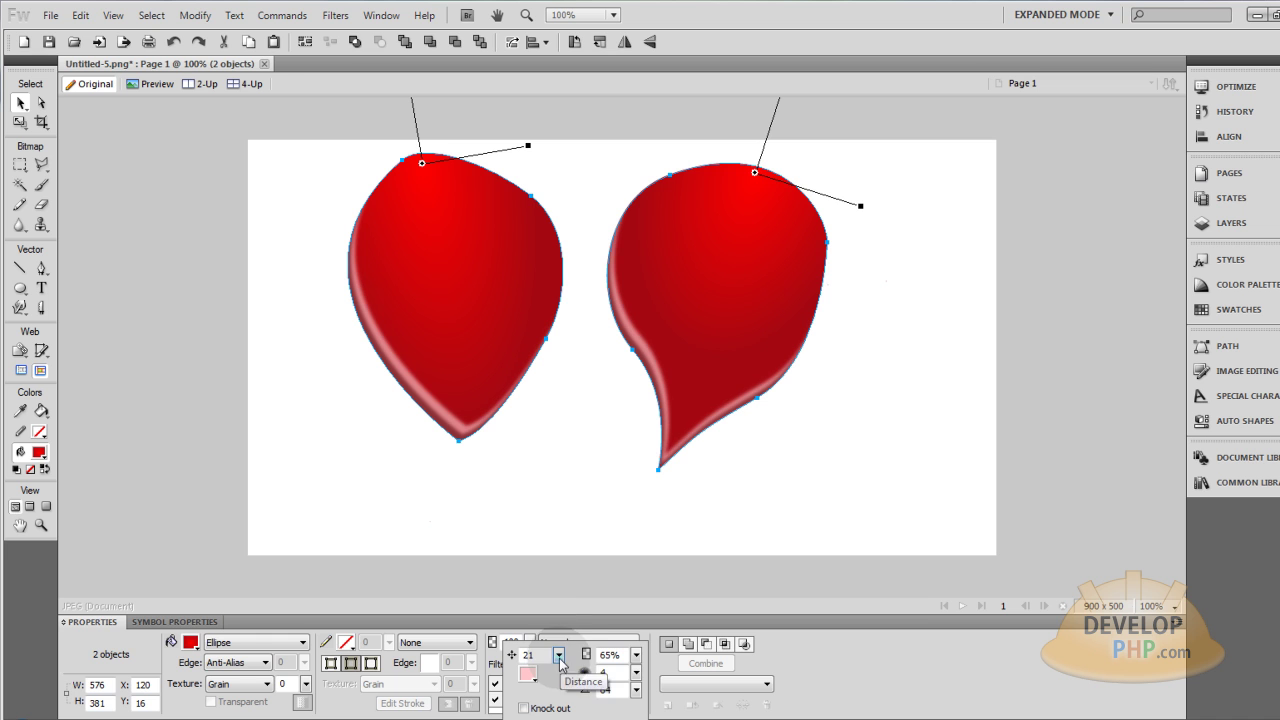
pyautogui.click(578, 440)
pyautogui.click(577, 437)
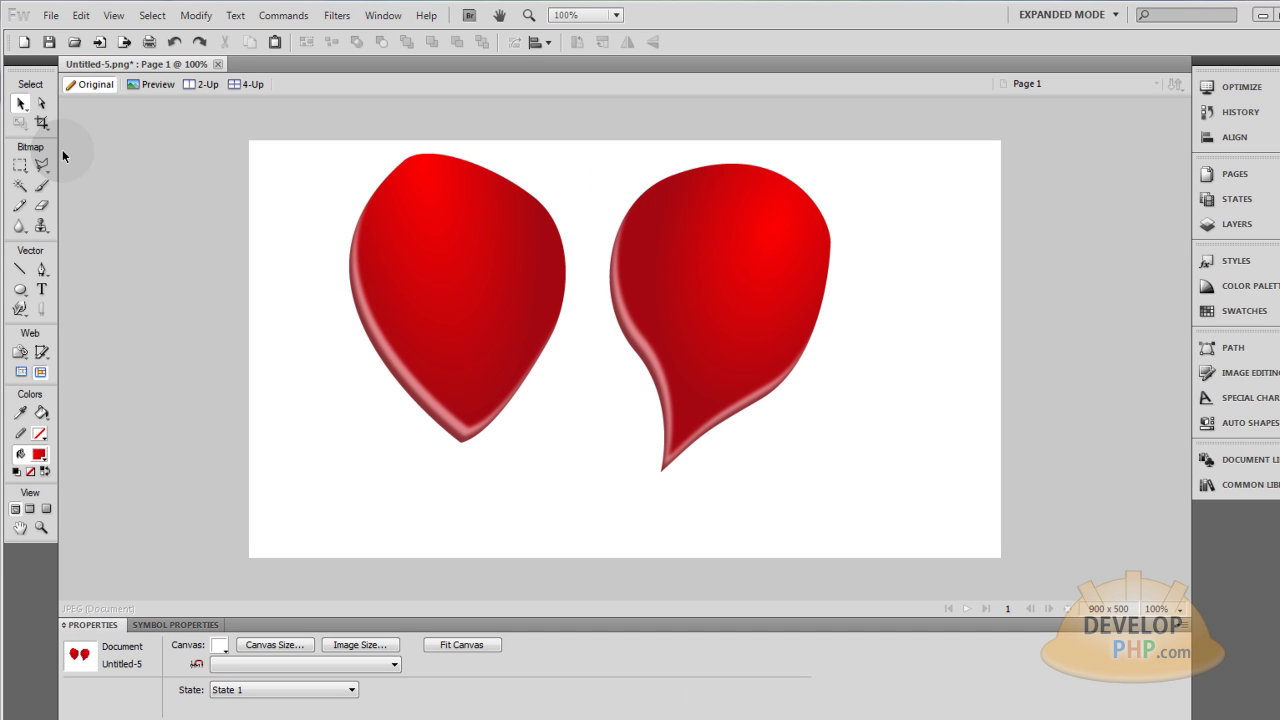
# Add a third Inner Shadow to both petals at angle 263, coloured a darkened #990000
pyautogui.click(464, 240)
pyautogui.keyDown('shift'); pyautogui.click(742, 252); pyautogui.keyUp('shift')
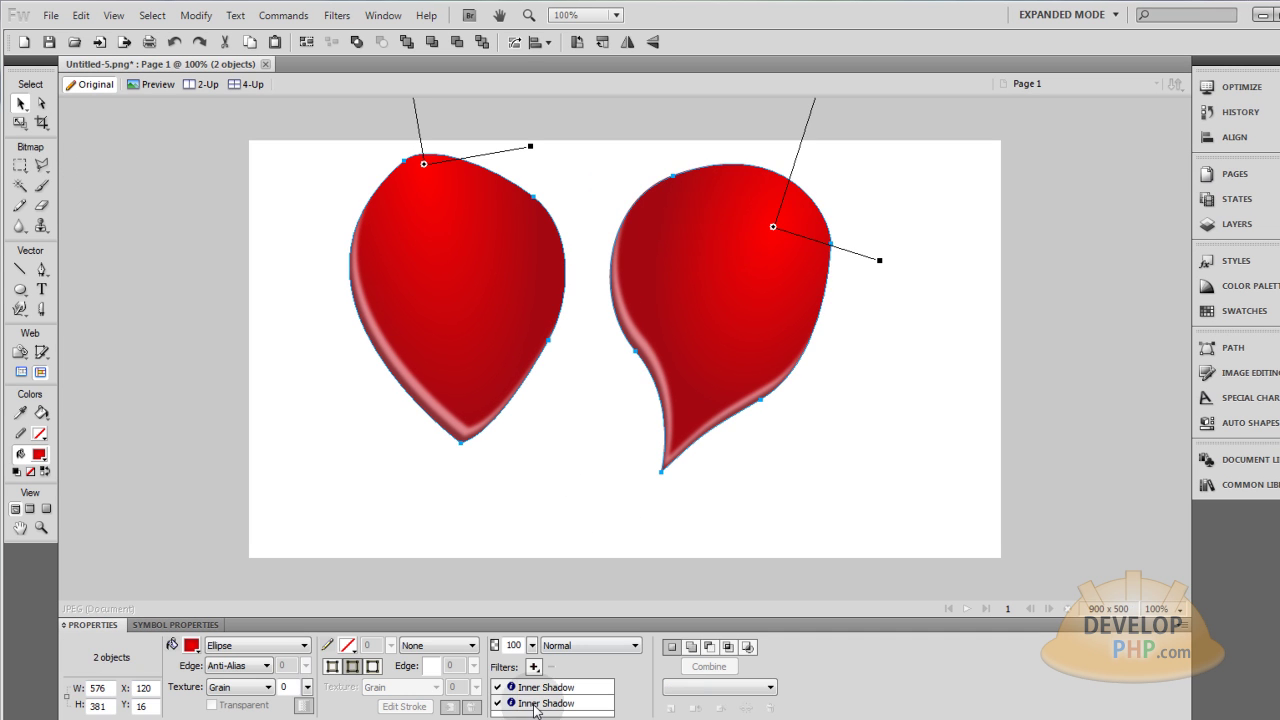
pyautogui.click(534, 666)
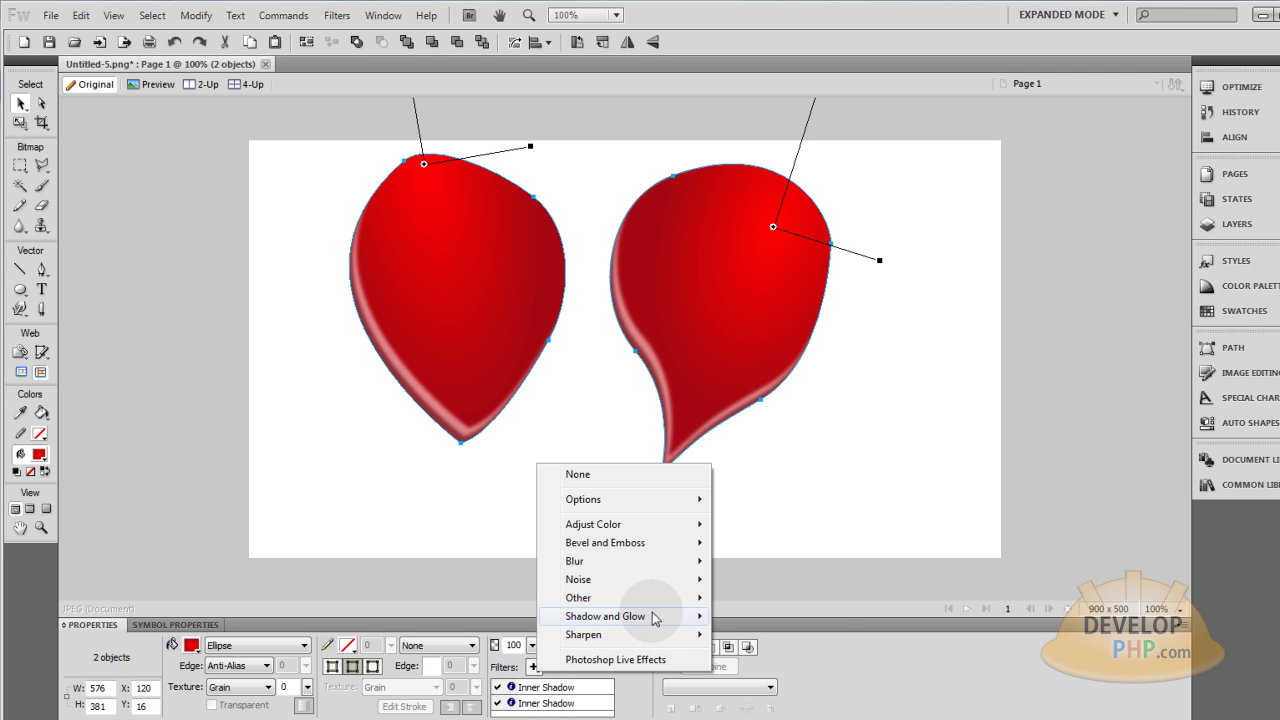
pyautogui.moveTo(654, 620)
pyautogui.click(768, 676)
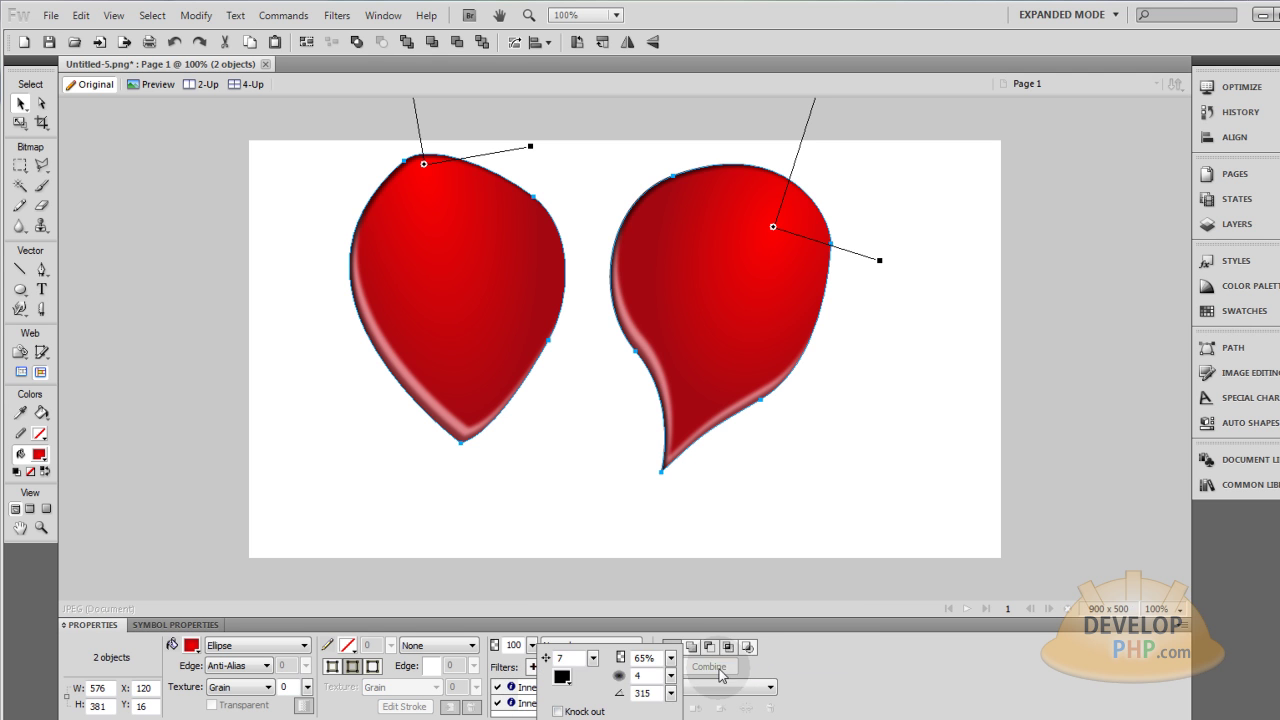
pyautogui.click(670, 692)
pyautogui.moveTo(665, 683); pyautogui.dragTo(652, 685)
pyautogui.click(561, 677)
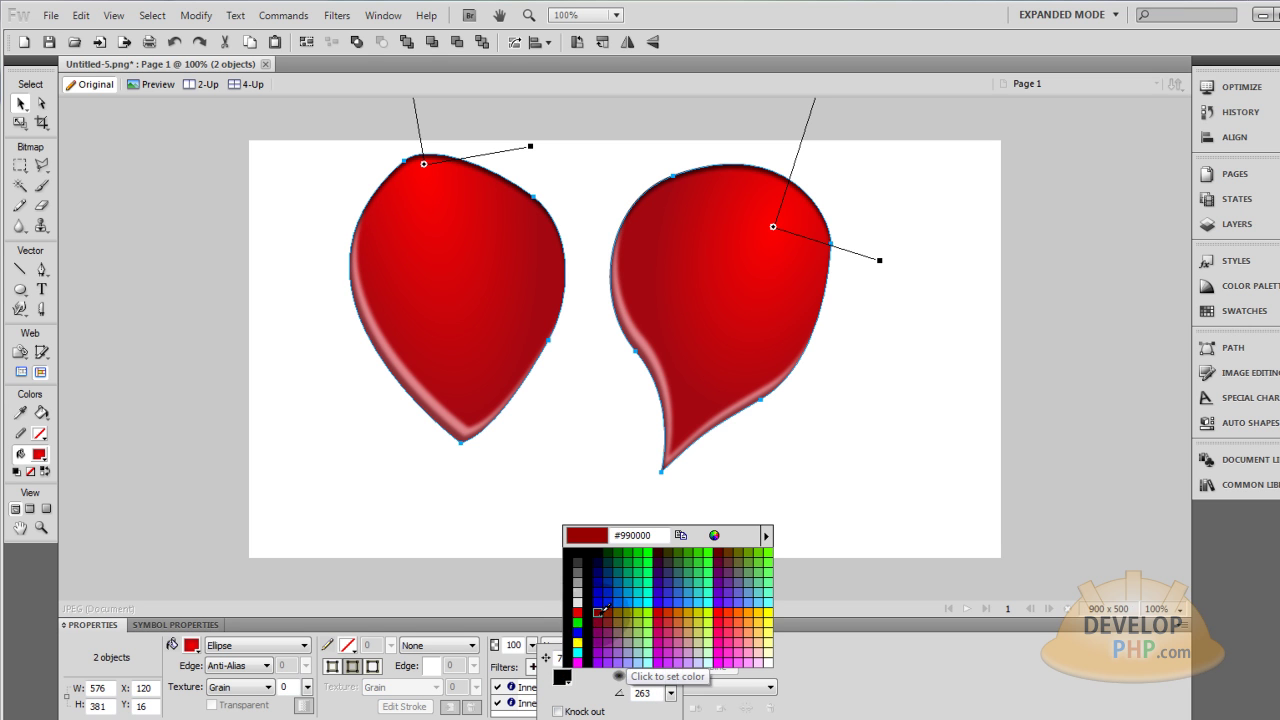
pyautogui.click(598, 612)
pyautogui.click(561, 677)
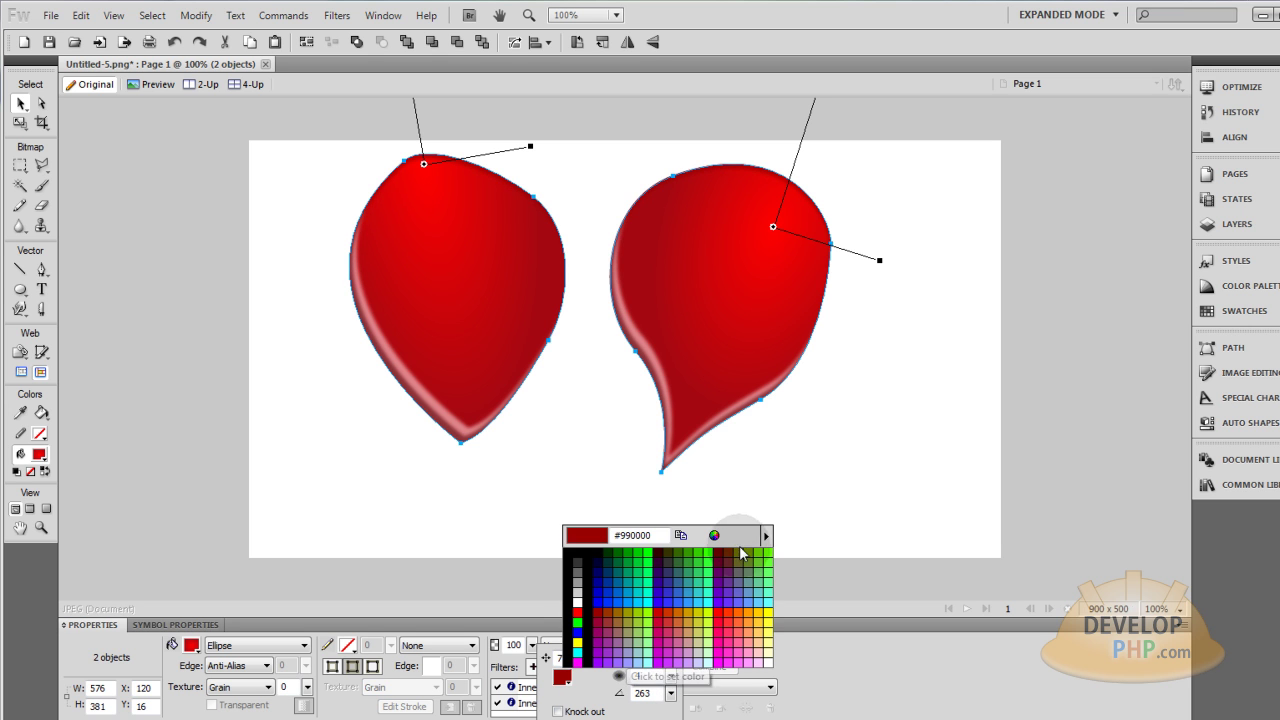
pyautogui.click(714, 535)
pyautogui.moveTo(845, 588); pyautogui.dragTo(845, 602)
pyautogui.click(514, 708)
pyautogui.click(583, 467)
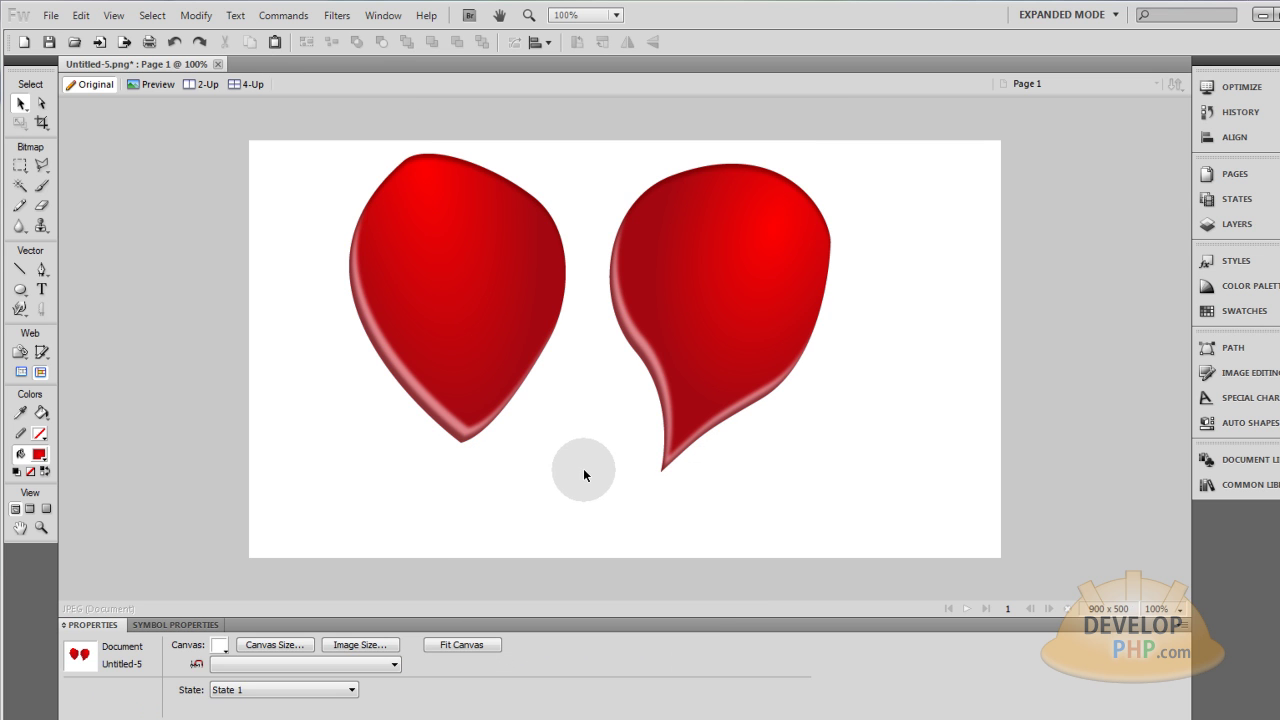
# Duplicate both petals, placing the copy down and to the right
pyautogui.click(782, 266)
pyautogui.keyDown('shift'); pyautogui.click(474, 265); pyautogui.keyUp('shift')
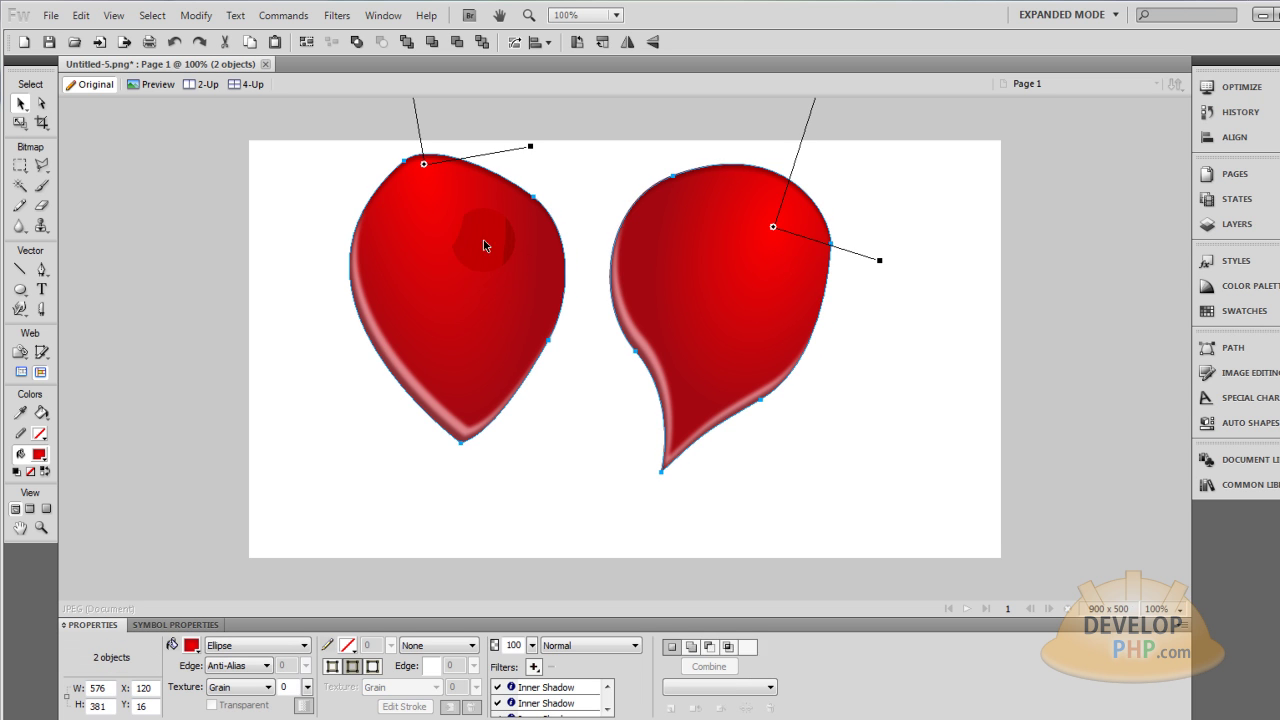
pyautogui.moveTo(486, 250); pyautogui.dragTo(563, 325)
# Flatten the copied petals into one bitmap and scale it down to 135 x 89
pyautogui.click(196, 16)
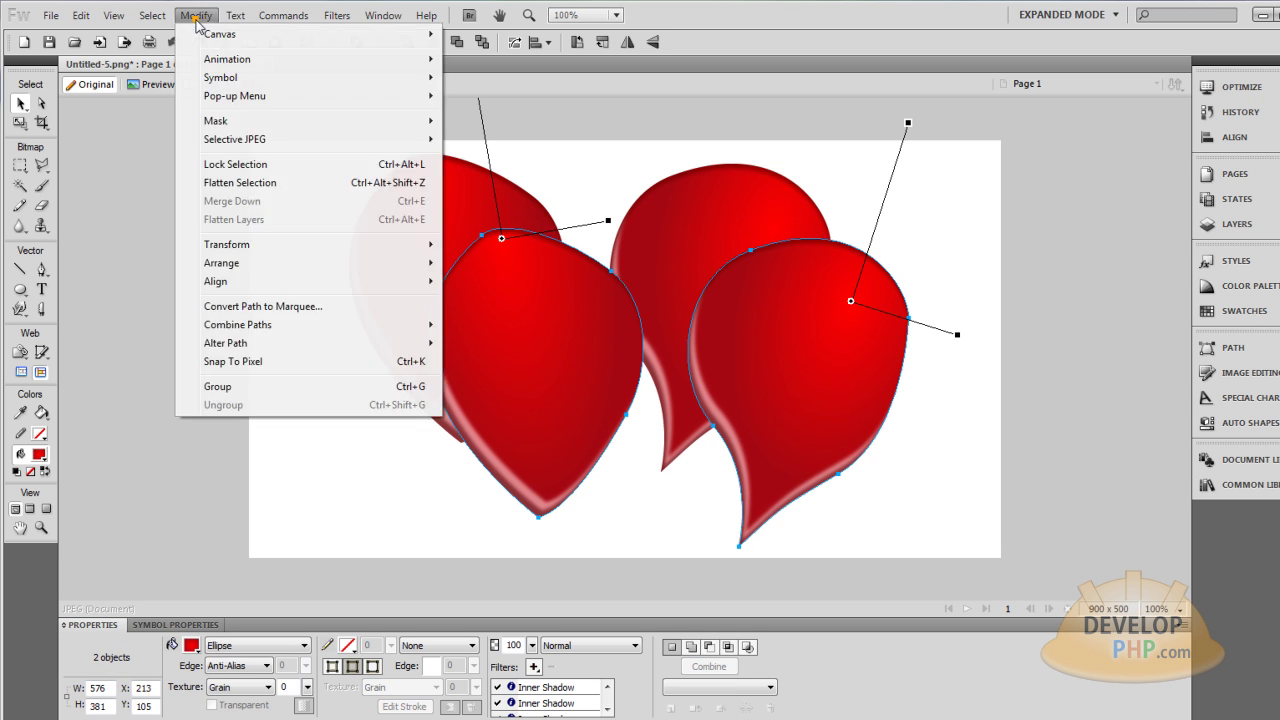
pyautogui.click(248, 186)
pyautogui.click(19, 122)
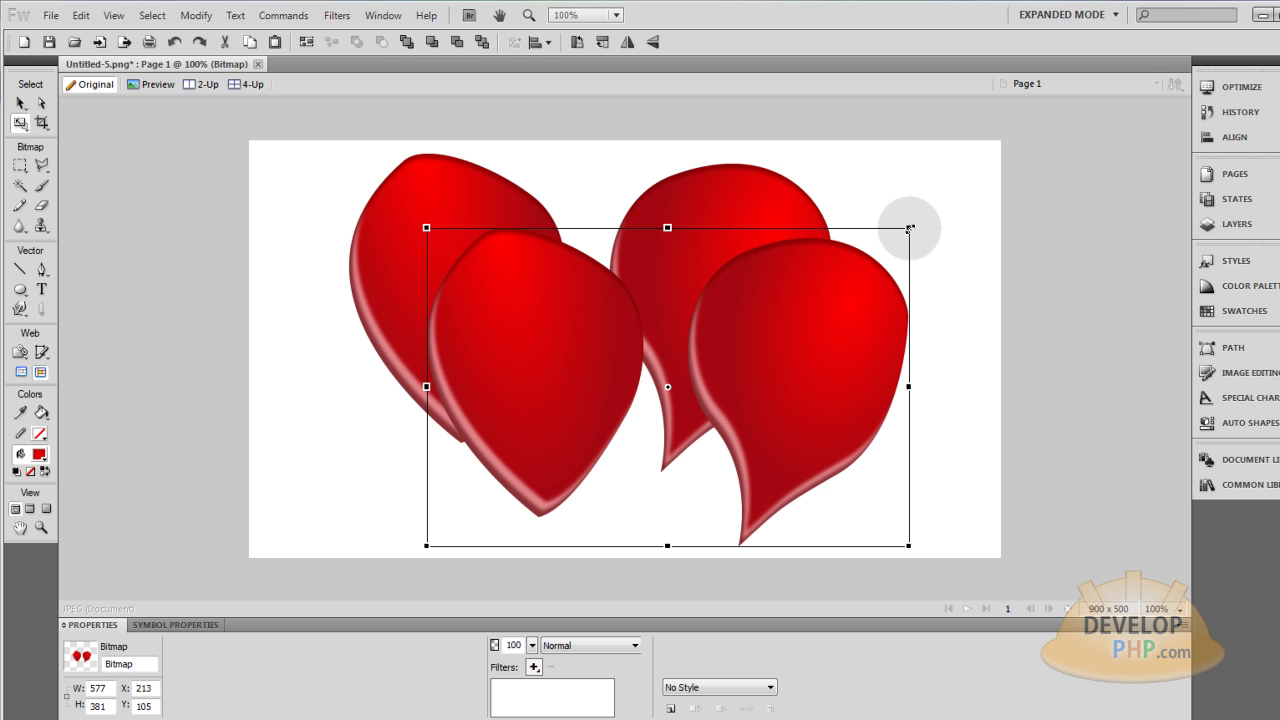
pyautogui.moveTo(908, 228); pyautogui.dragTo(540, 470)
pyautogui.click(21, 104)
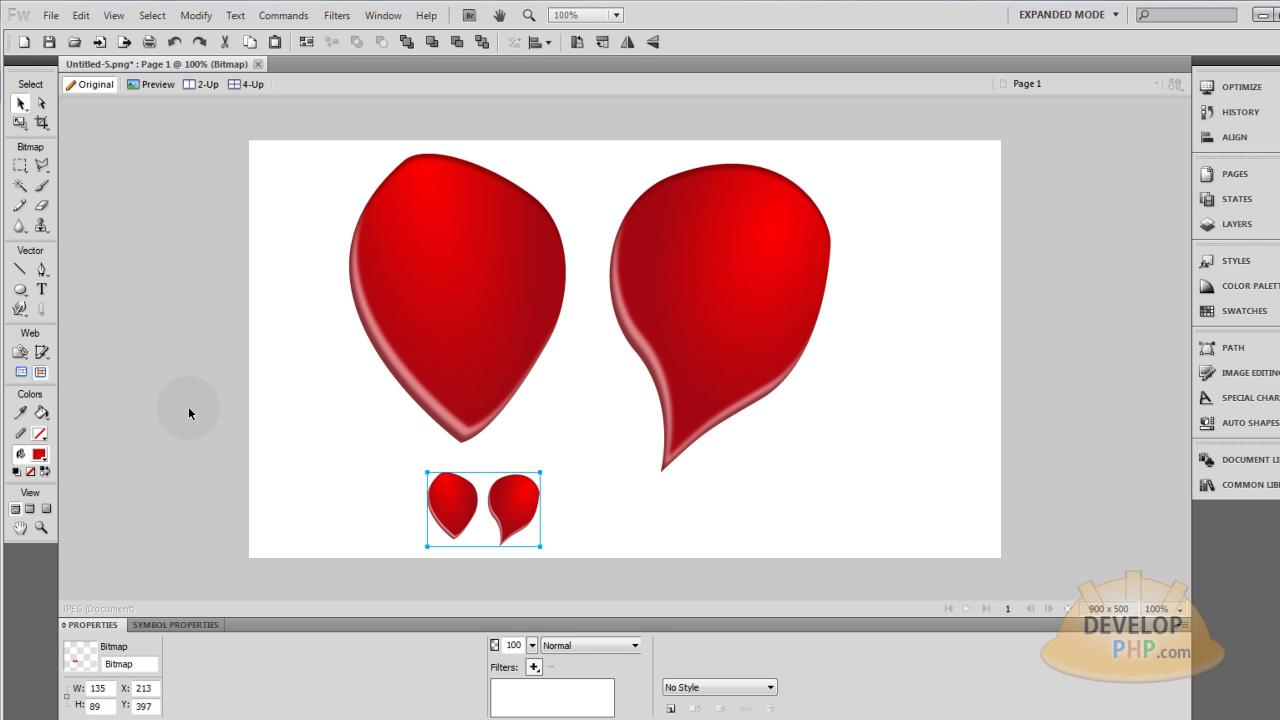
pyautogui.click(380, 500)
# Move the small petal bitmap up and left, then delete it
pyautogui.moveTo(447, 505); pyautogui.dragTo(301, 431)
pyautogui.click(364, 508)
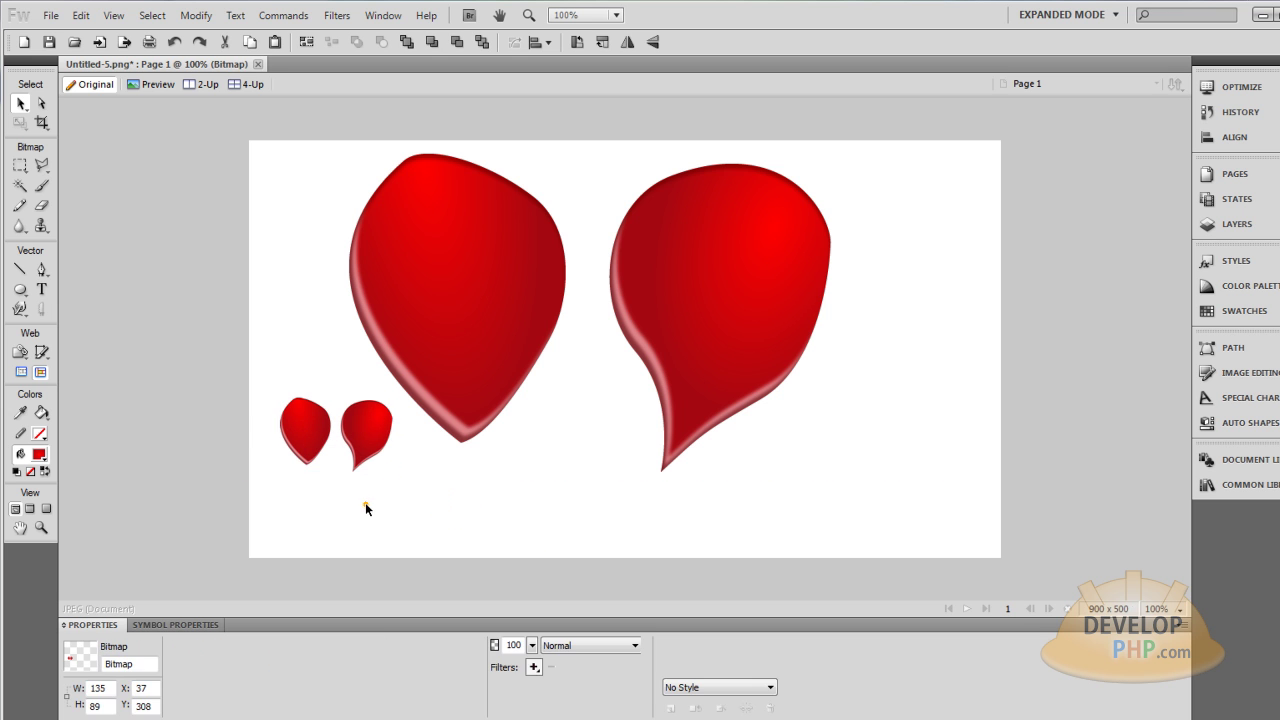
pyautogui.click(303, 426)
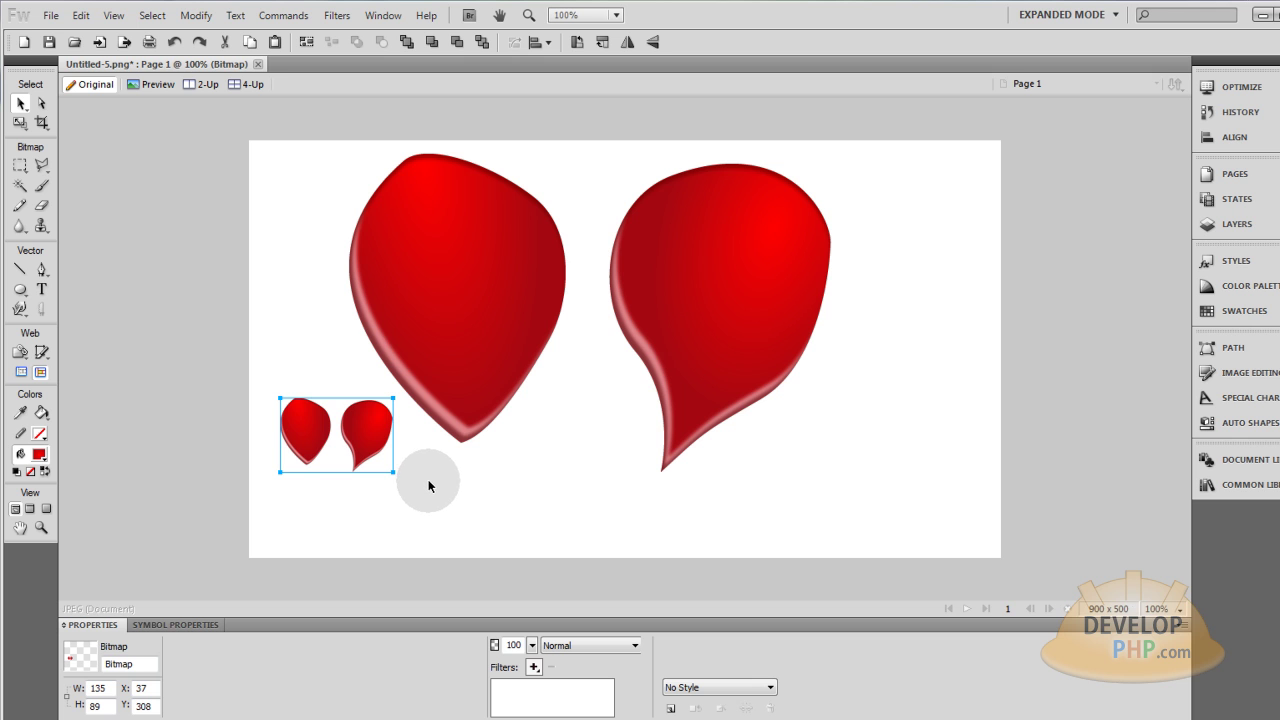
pyautogui.press('Delete')
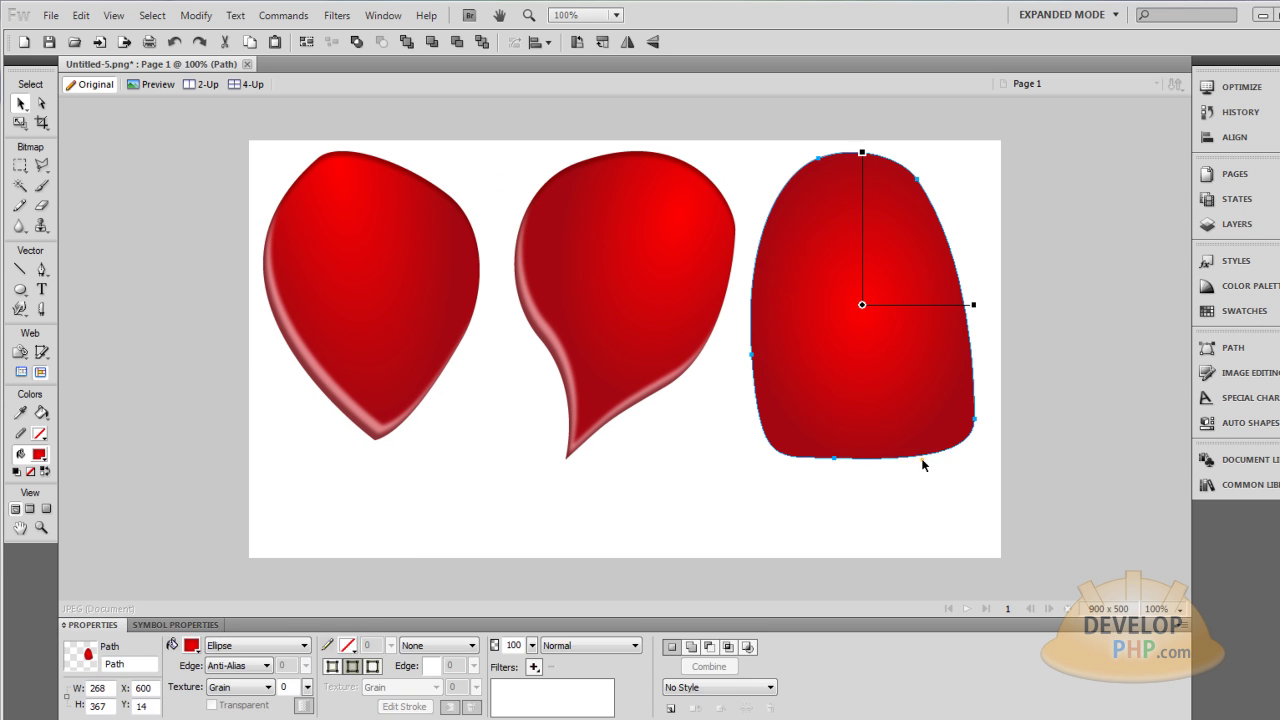
# Select the left, middle and right petal shapes together
pyautogui.click(923, 463)
pyautogui.click(897, 360)
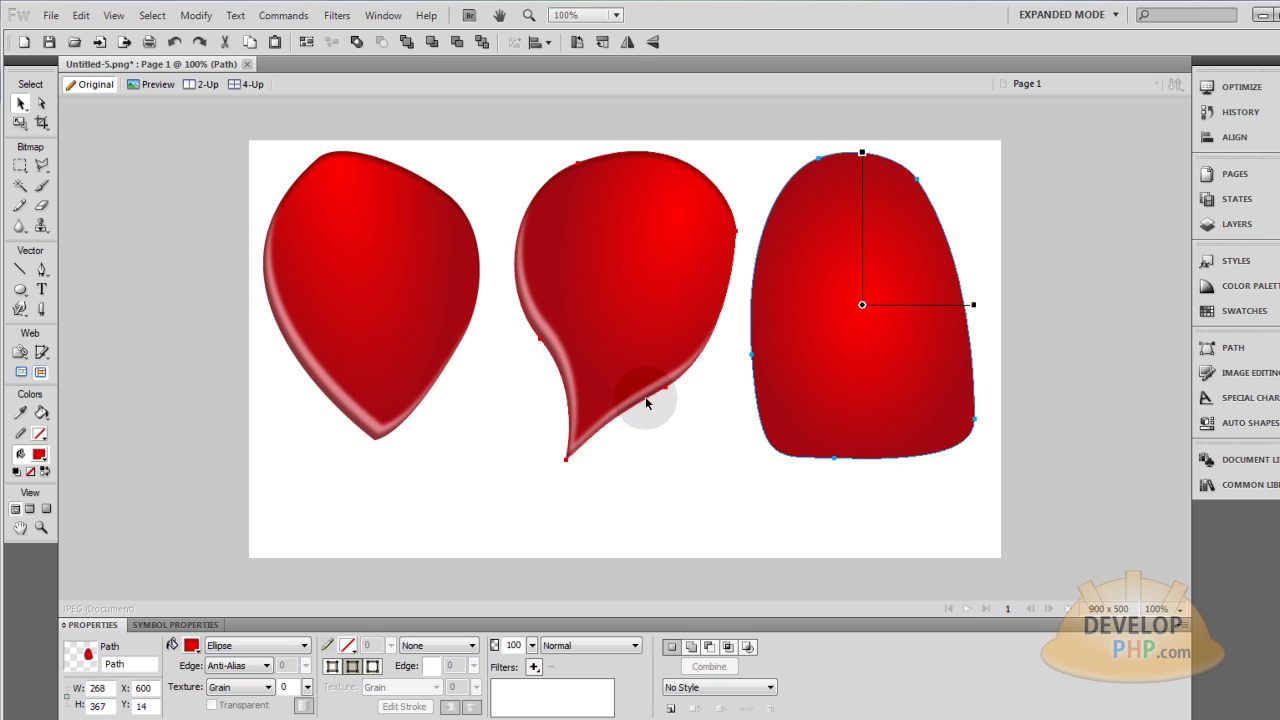
pyautogui.click(786, 508)
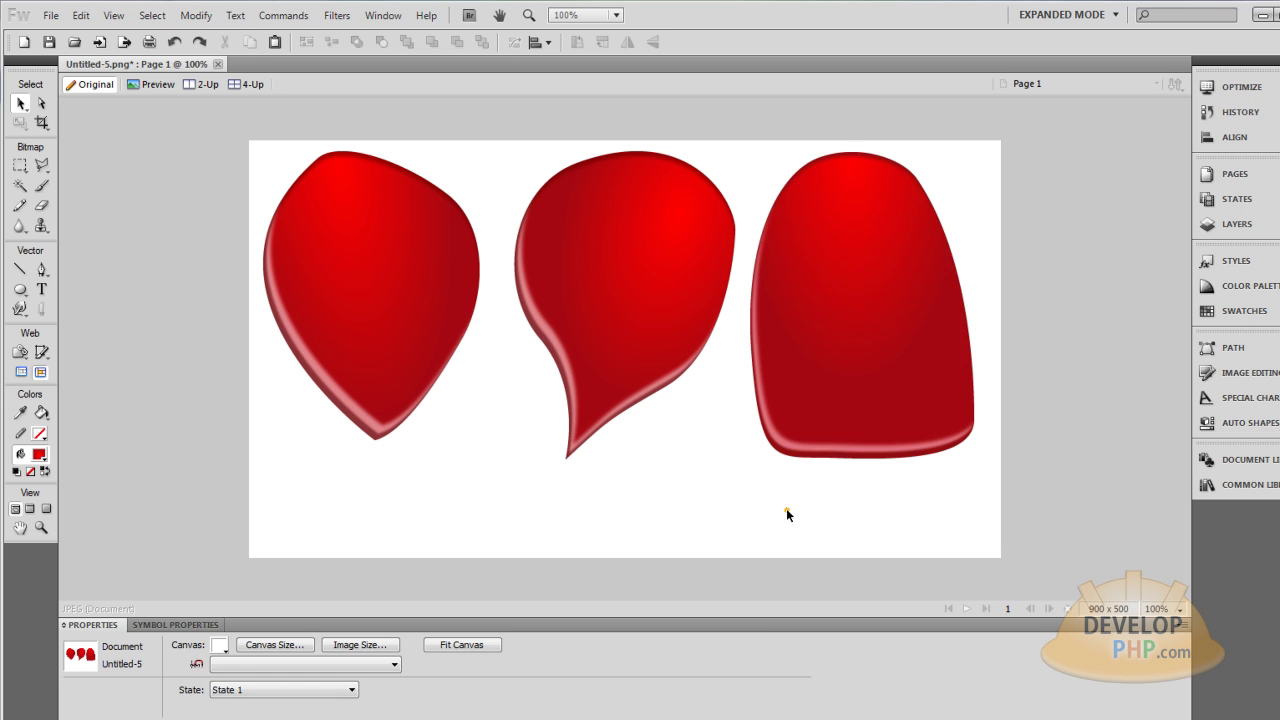
pyautogui.click(834, 294)
pyautogui.keyDown('shift'); pyautogui.click(628, 264); pyautogui.keyUp('shift')
pyautogui.click(829, 477)
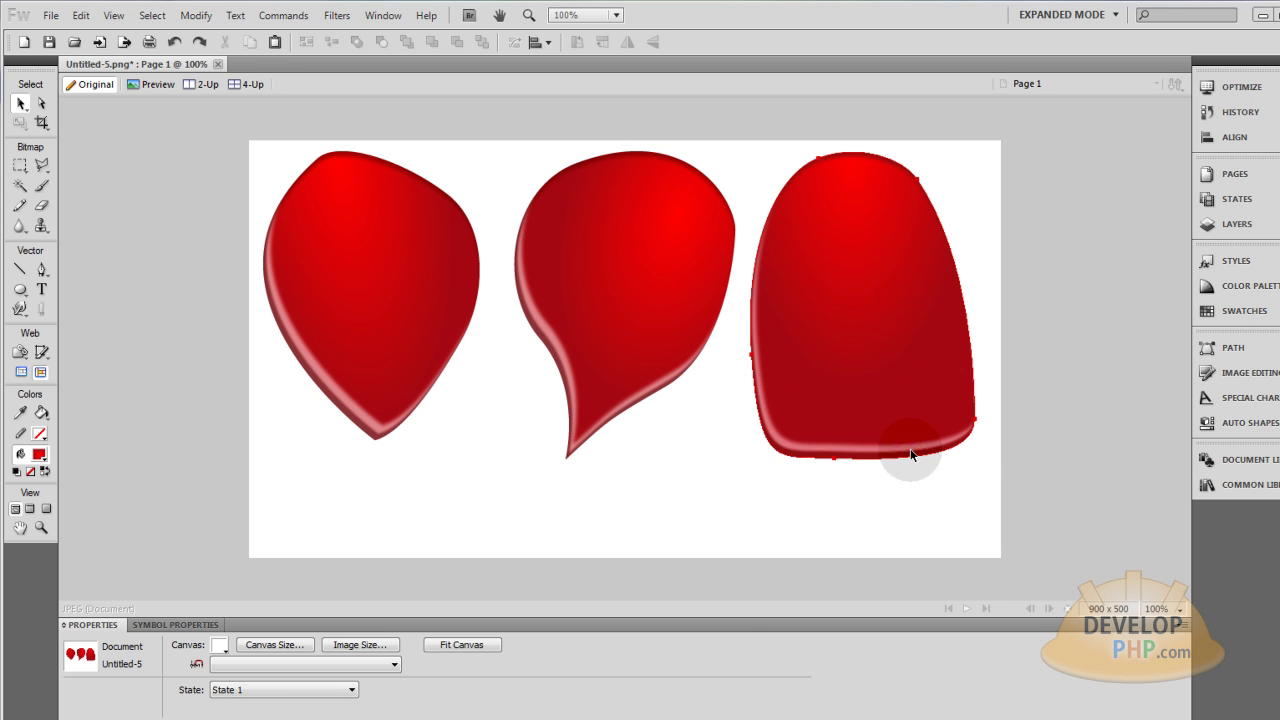
pyautogui.click(346, 288)
pyautogui.keyDown('shift'); pyautogui.click(611, 260); pyautogui.keyUp('shift')
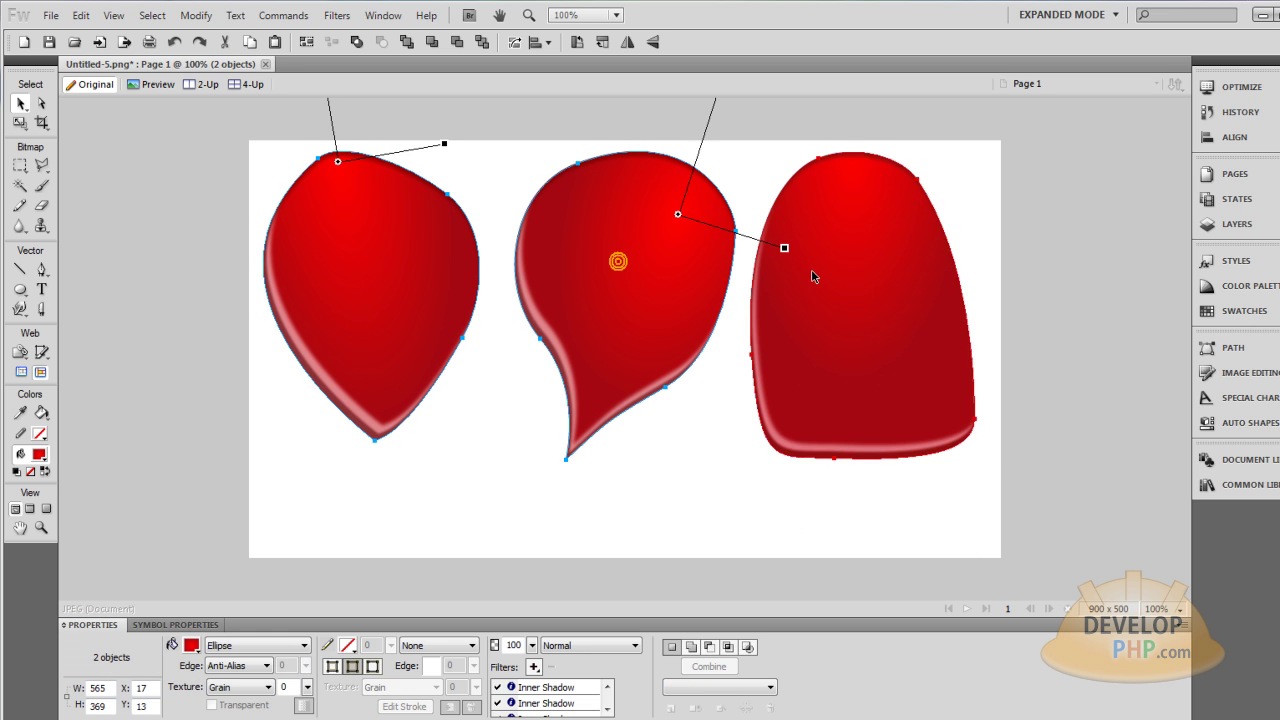
pyautogui.keyDown('shift'); pyautogui.click(811, 268); pyautogui.keyUp('shift')
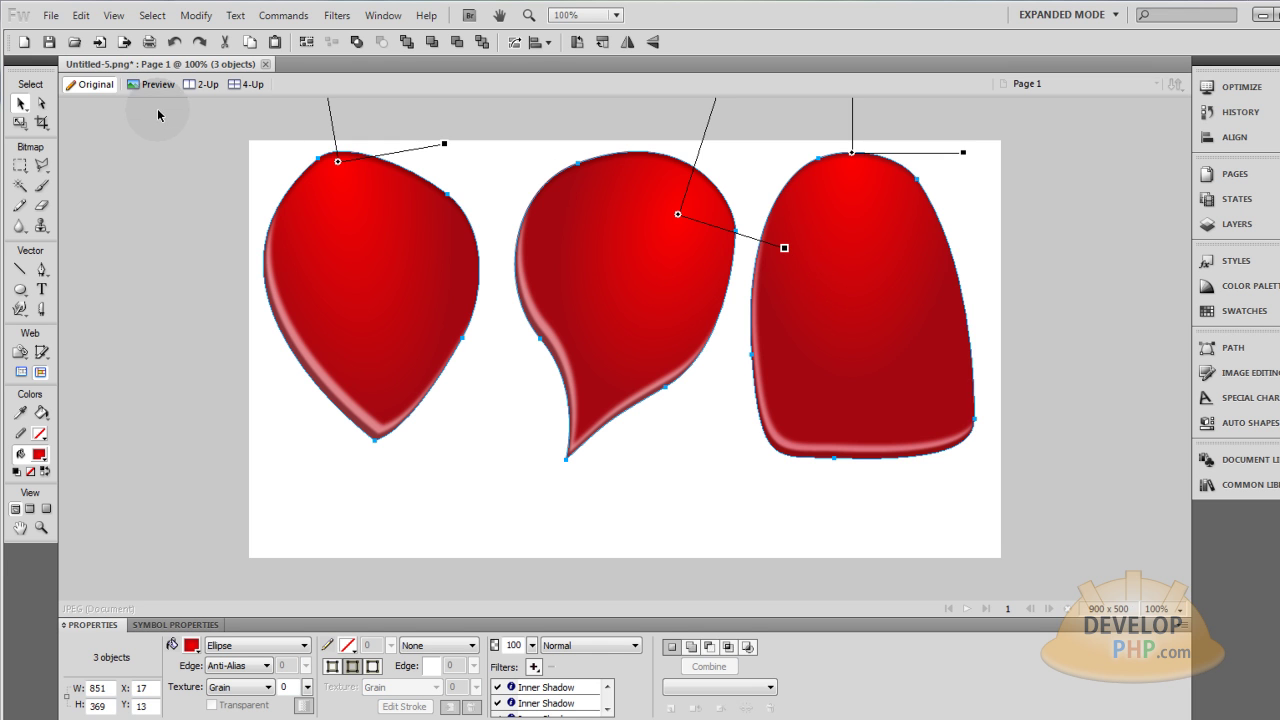
# Cut the three petals into a new 852 × 369 document, then return to Untitled-5
pyautogui.hotkey('ctrl', 'x')
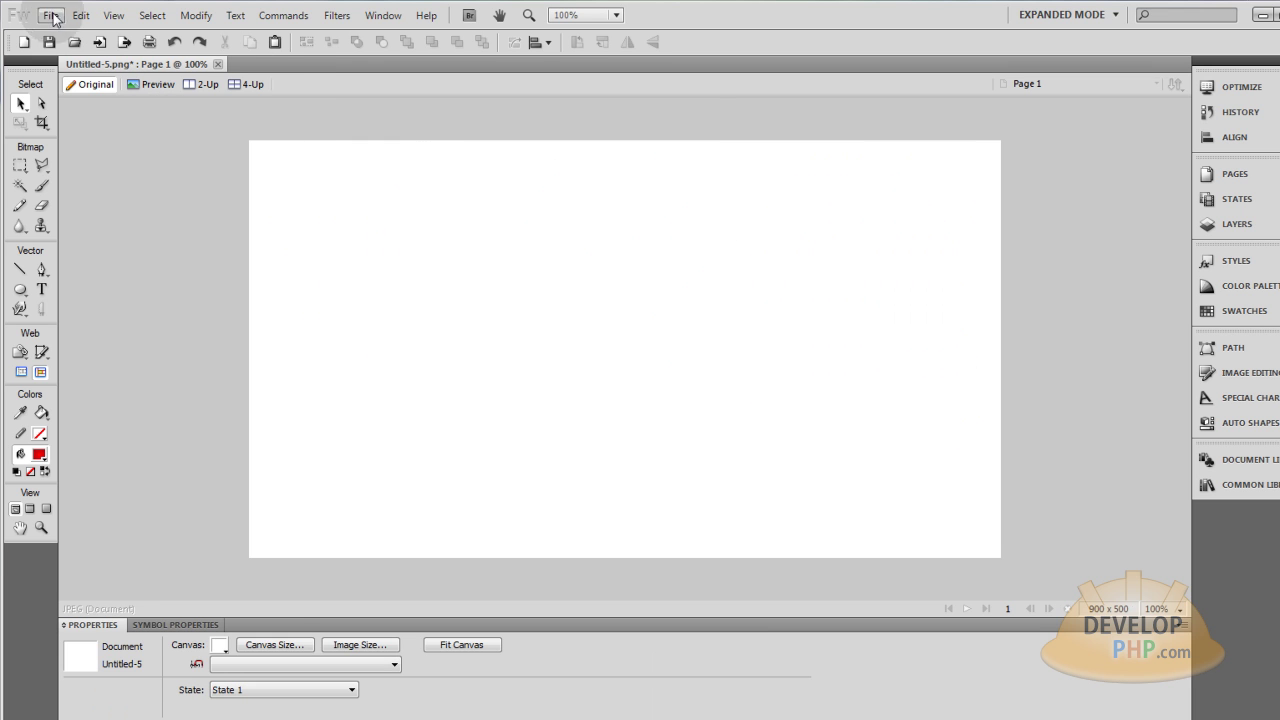
pyautogui.click(50, 15)
pyautogui.click(80, 35)
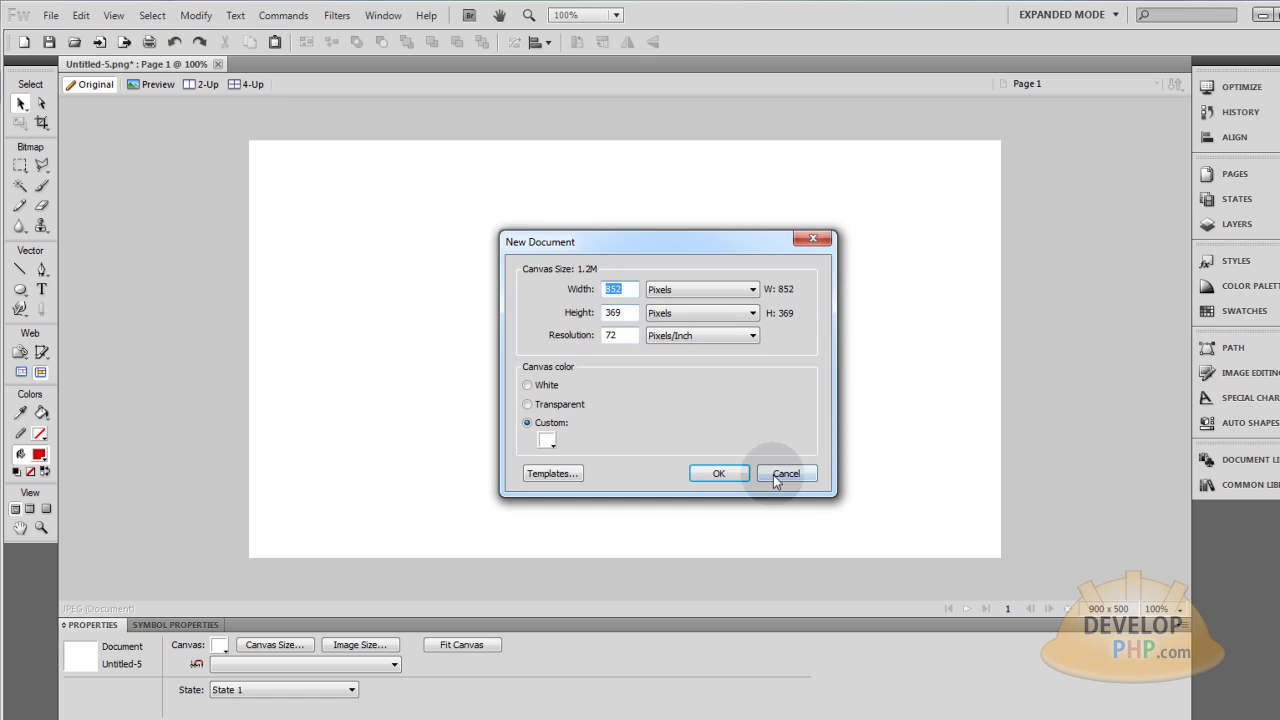
pyautogui.click(731, 472)
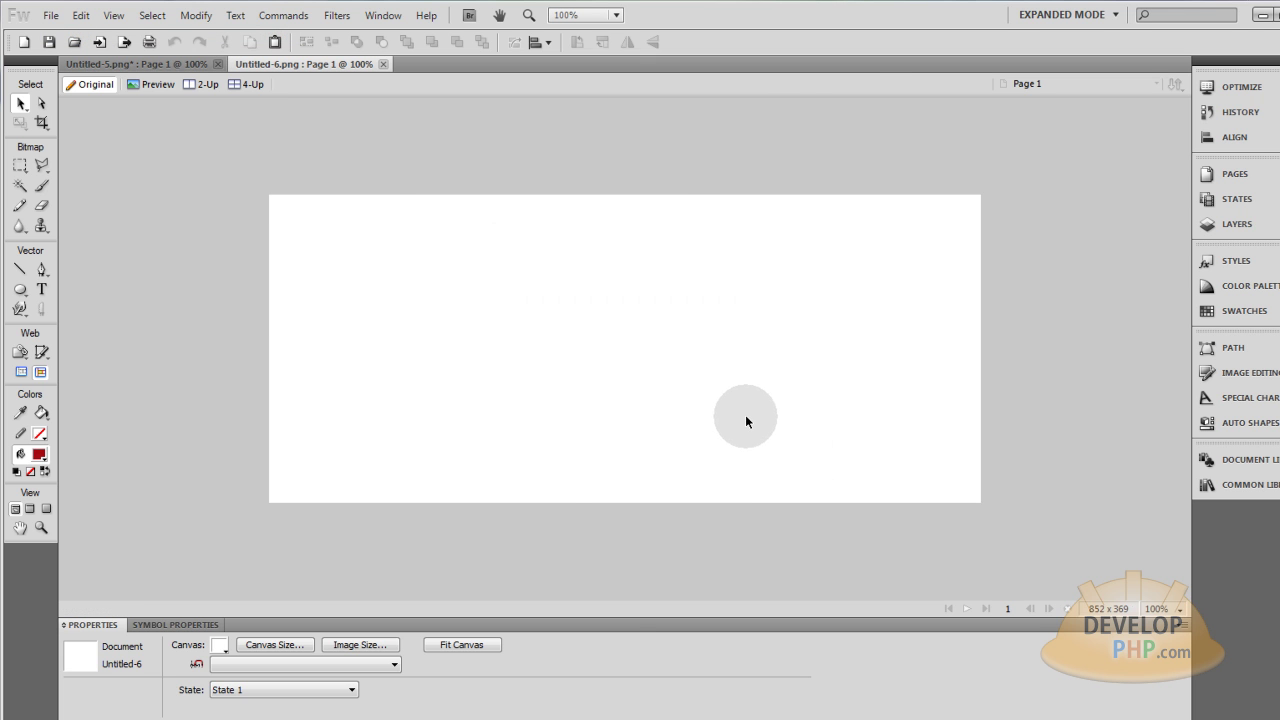
pyautogui.hotkey('ctrl', 'v')
pyautogui.click(204, 179)
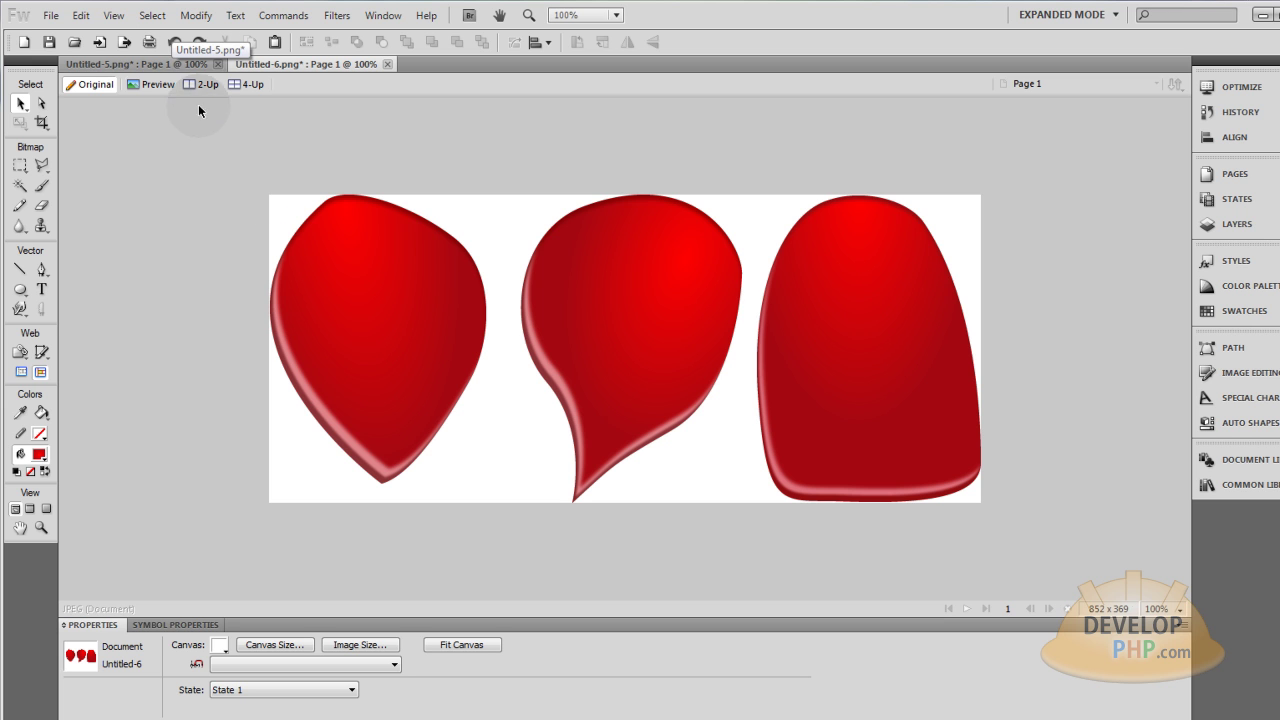
pyautogui.click(177, 63)
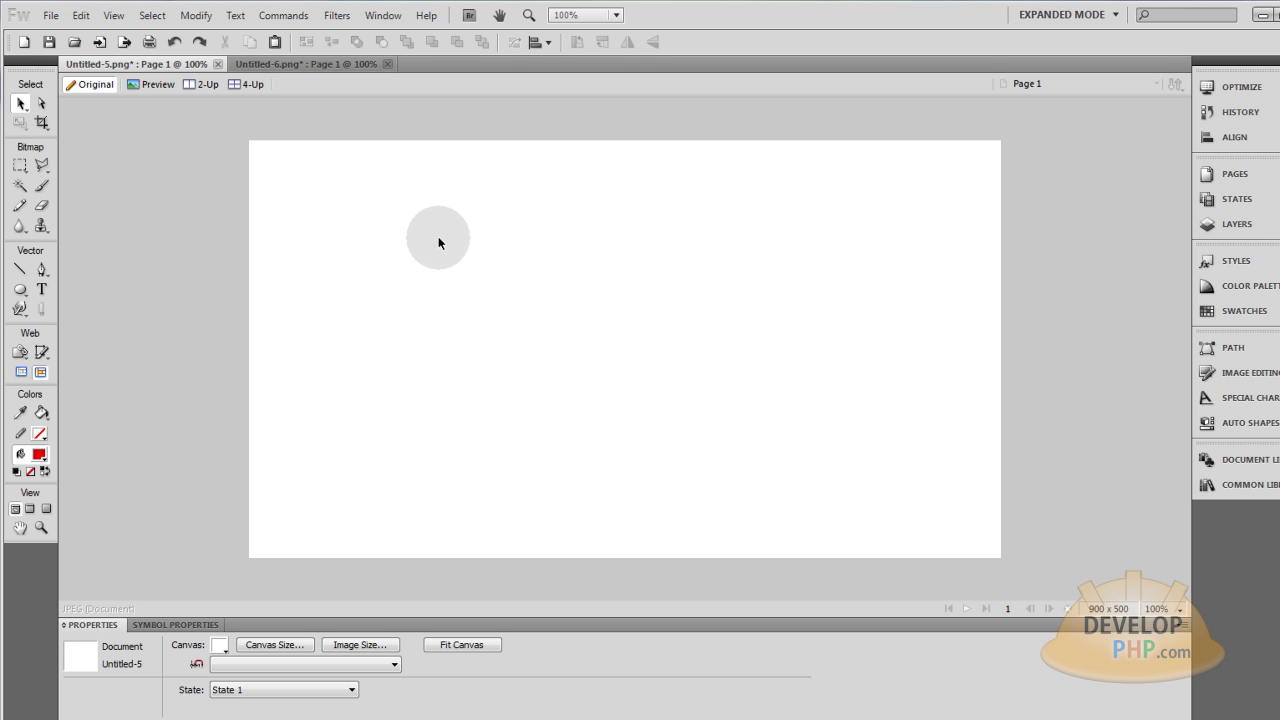
# Paste the three petals back and flatten the left petal into a bitmap
pyautogui.hotkey('ctrl', 'v')
pyautogui.click(197, 230)
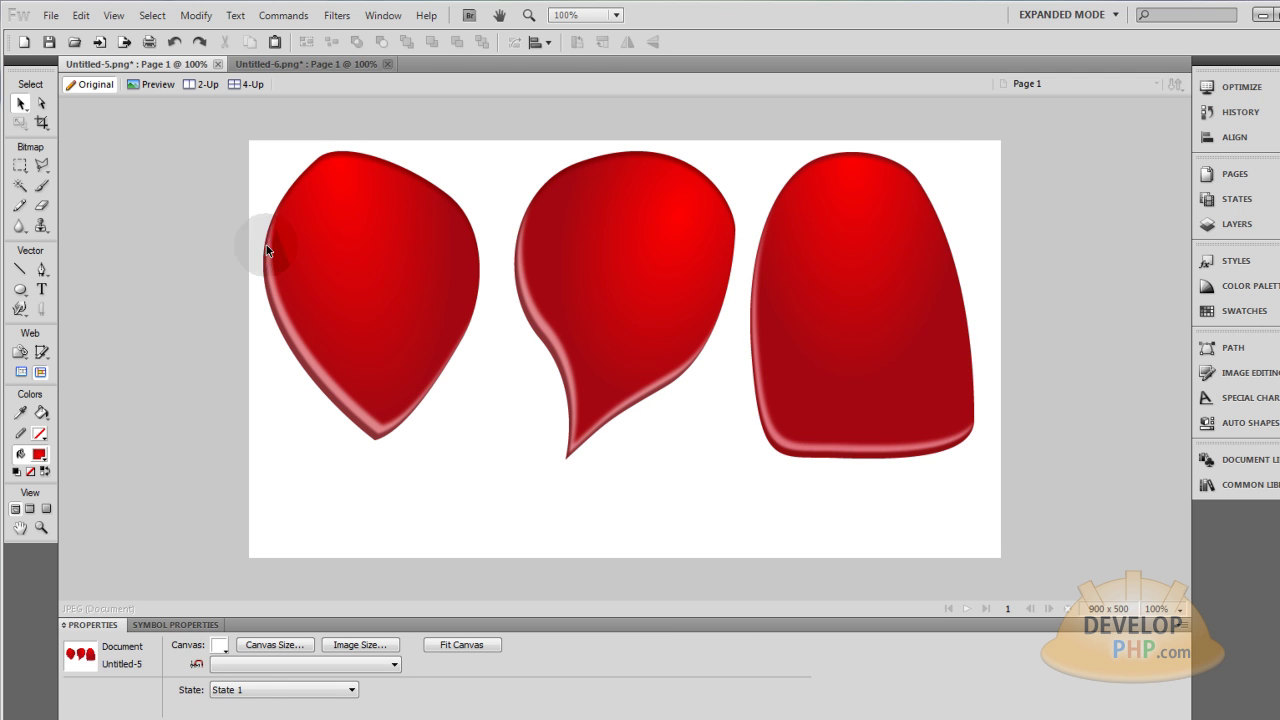
pyautogui.click(352, 264)
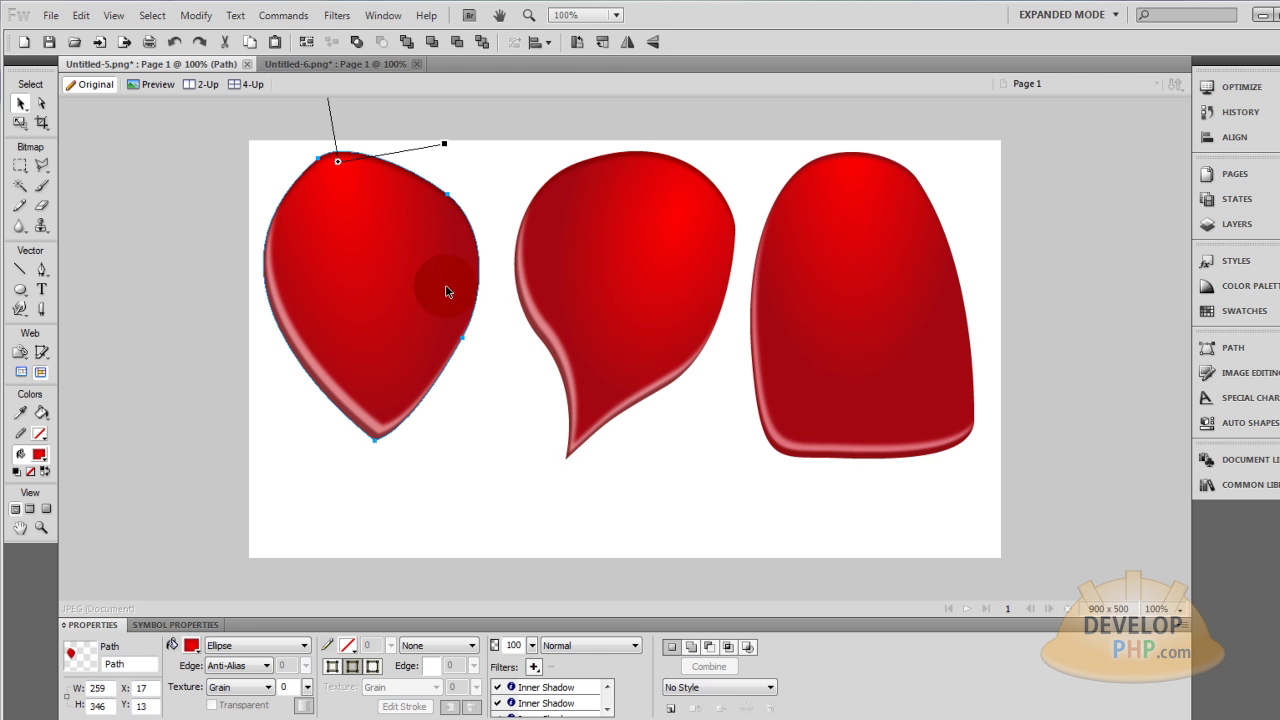
pyautogui.click(131, 274)
pyautogui.click(361, 269)
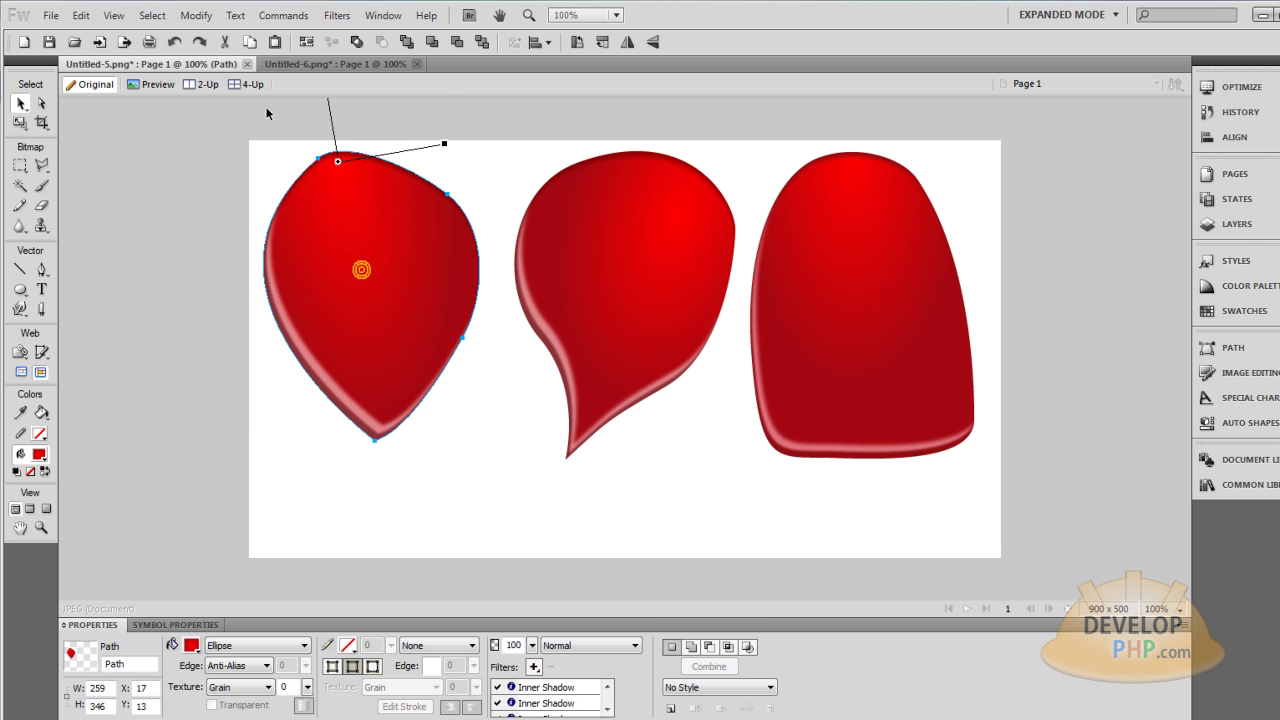
pyautogui.click(196, 15)
pyautogui.click(240, 183)
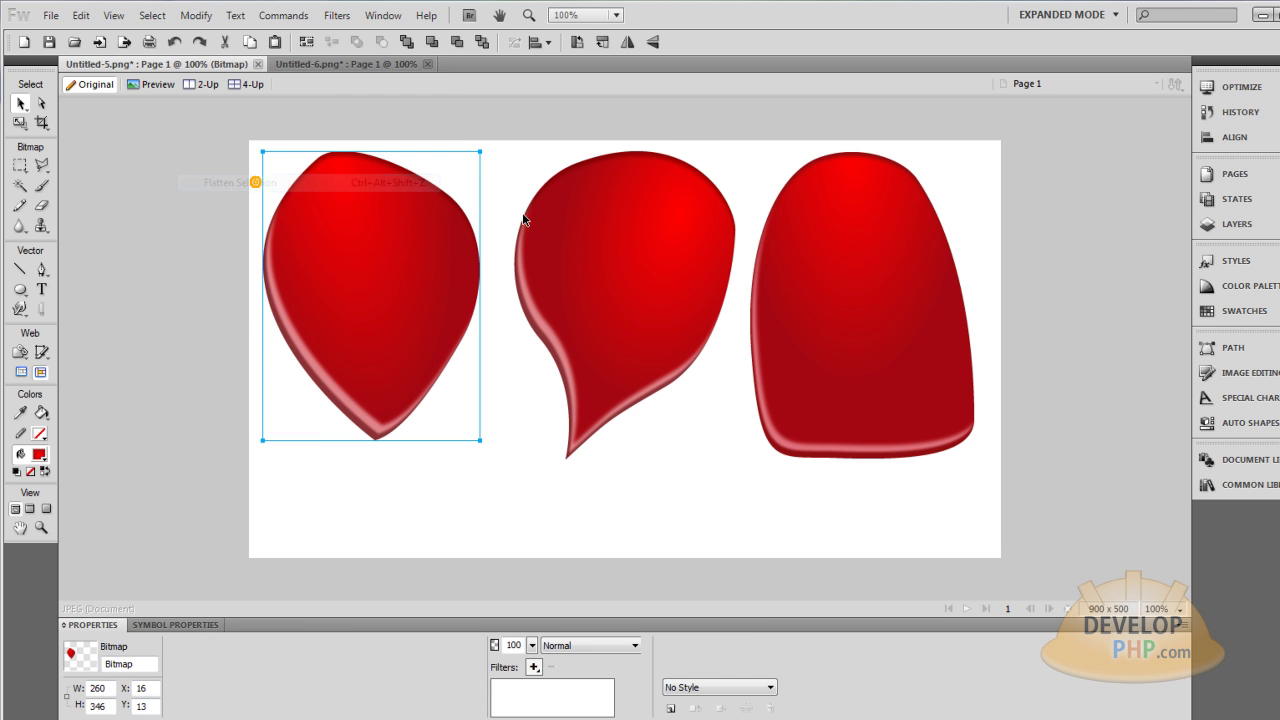
# Flatten the middle and right petals into bitmaps with Modify > Flatten Selection
pyautogui.click(586, 216)
pyautogui.click(198, 15)
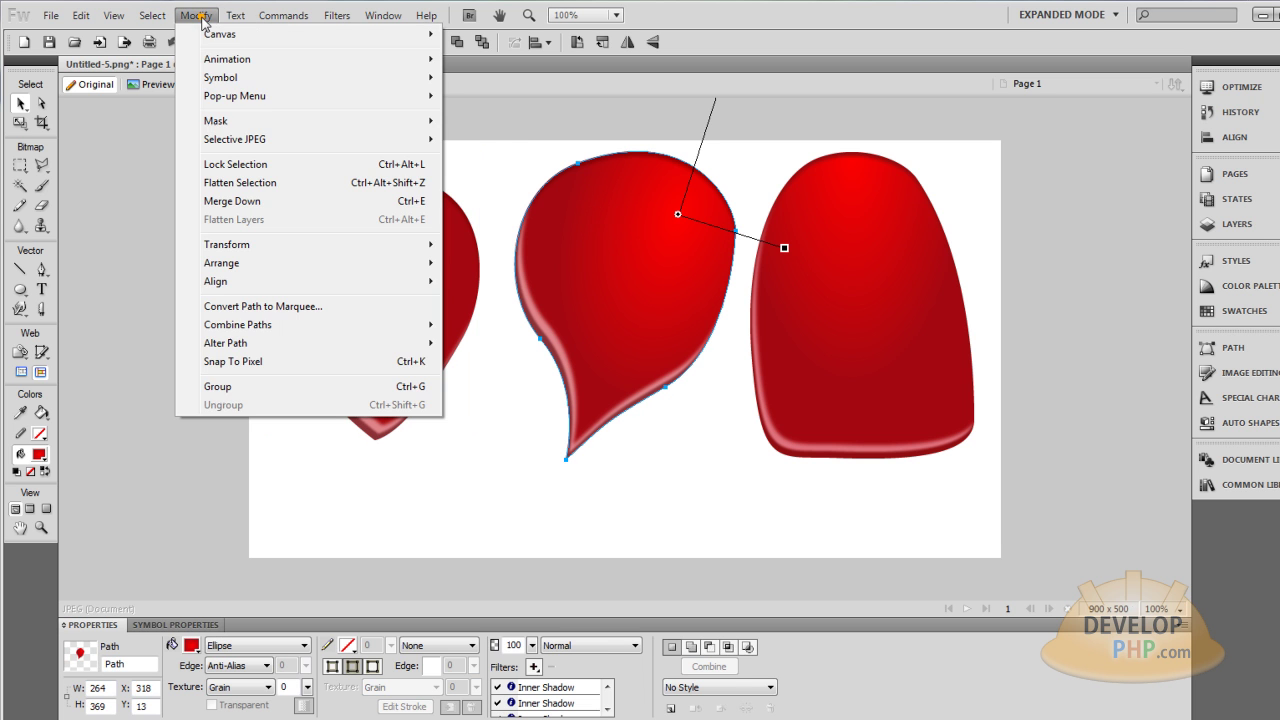
pyautogui.click(240, 183)
pyautogui.click(829, 214)
pyautogui.click(196, 15)
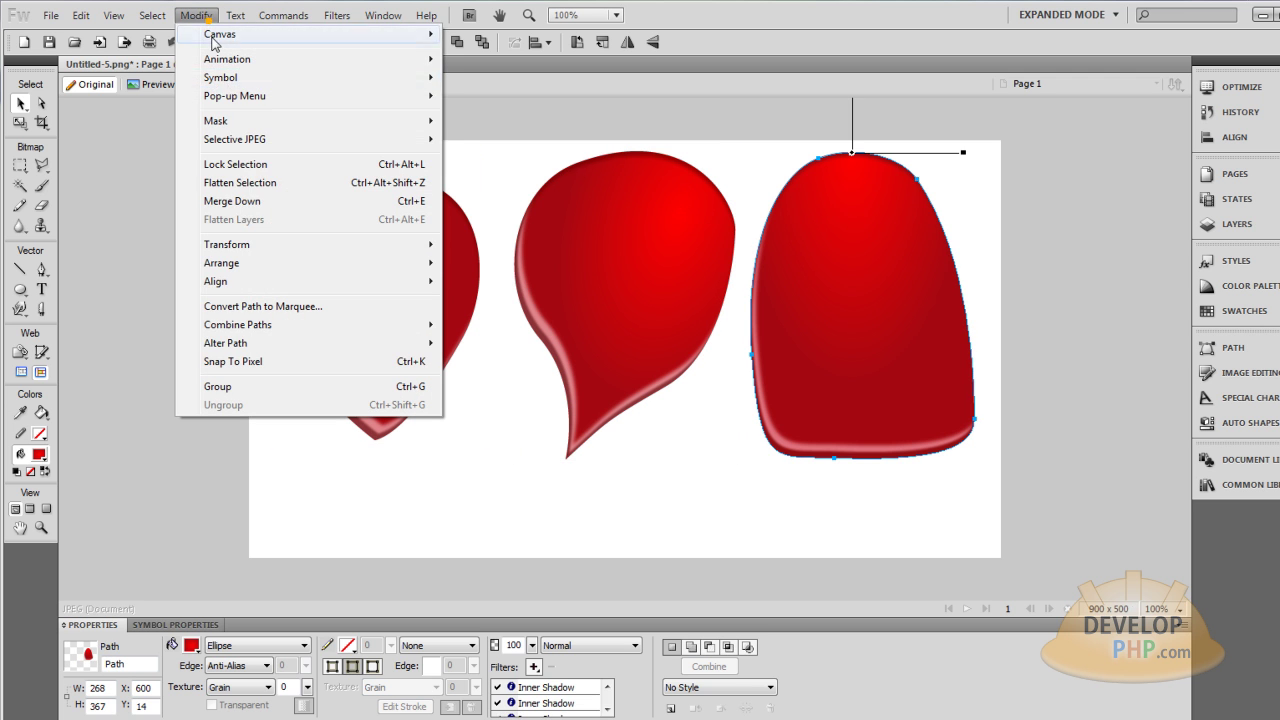
pyautogui.click(240, 183)
# Select all three petals together, ready for the Scale tool
pyautogui.click(1040, 354)
pyautogui.click(823, 314)
pyautogui.keyDown('shift'); pyautogui.click(659, 269); pyautogui.keyUp('shift')
pyautogui.keyDown('shift'); pyautogui.click(350, 239); pyautogui.keyUp('shift')
pyautogui.click(20, 122)
# Scale the three petals down to about 269 x 117 at the canvas top-left
pyautogui.moveTo(975, 460); pyautogui.dragTo(514, 196)
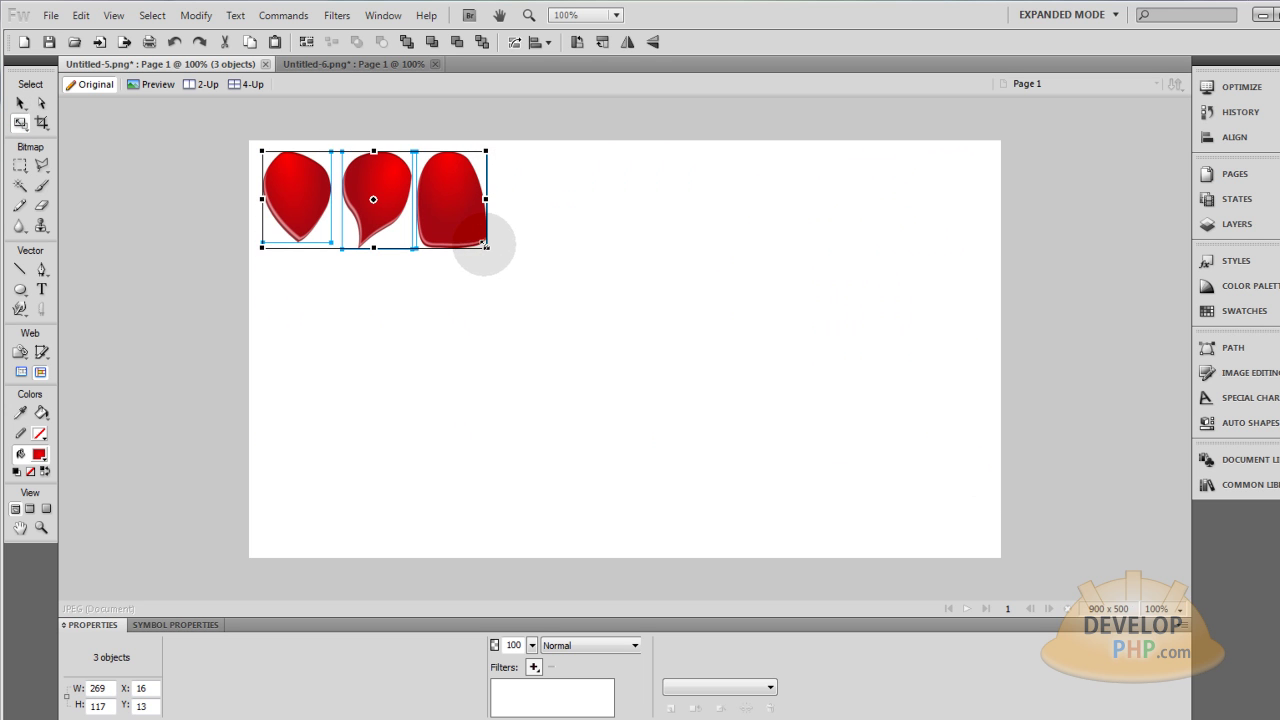
pyautogui.click(576, 353)
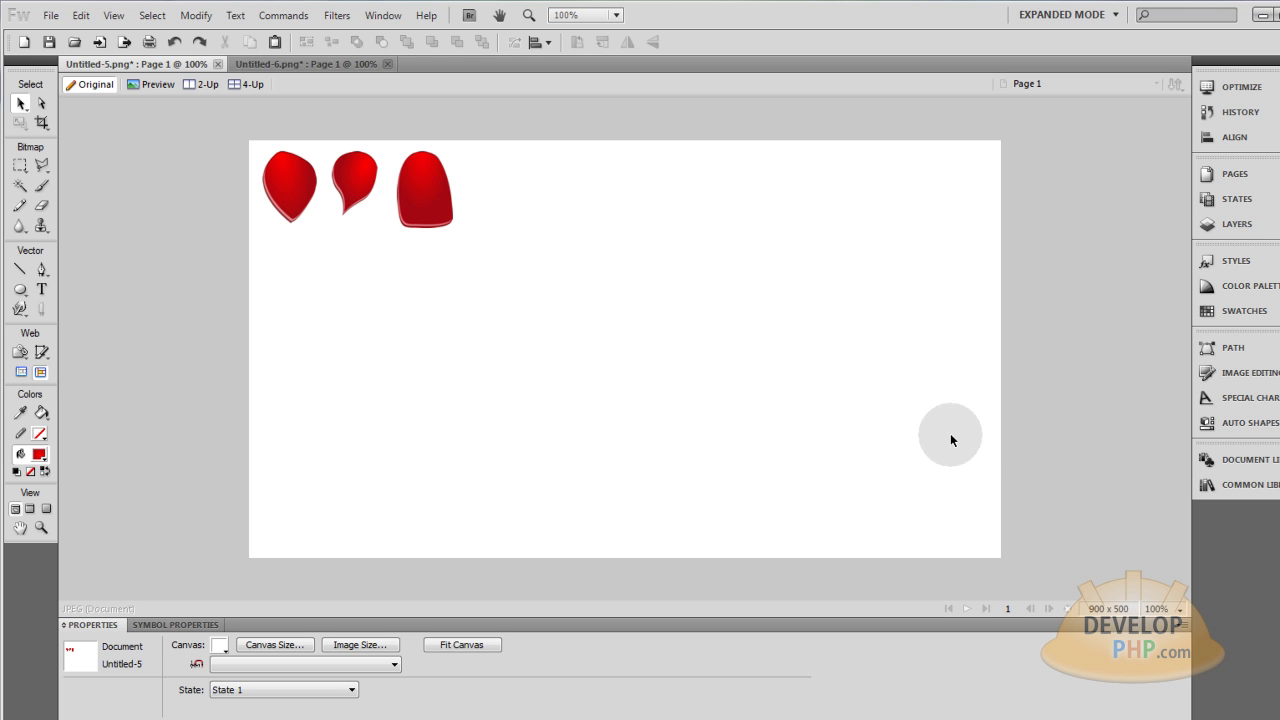
# Alt-drag the three small petals to duplicate them into a second row below
pyautogui.click(353, 182)
pyautogui.keyDown('shift'); pyautogui.click(300, 194); pyautogui.keyUp('shift')
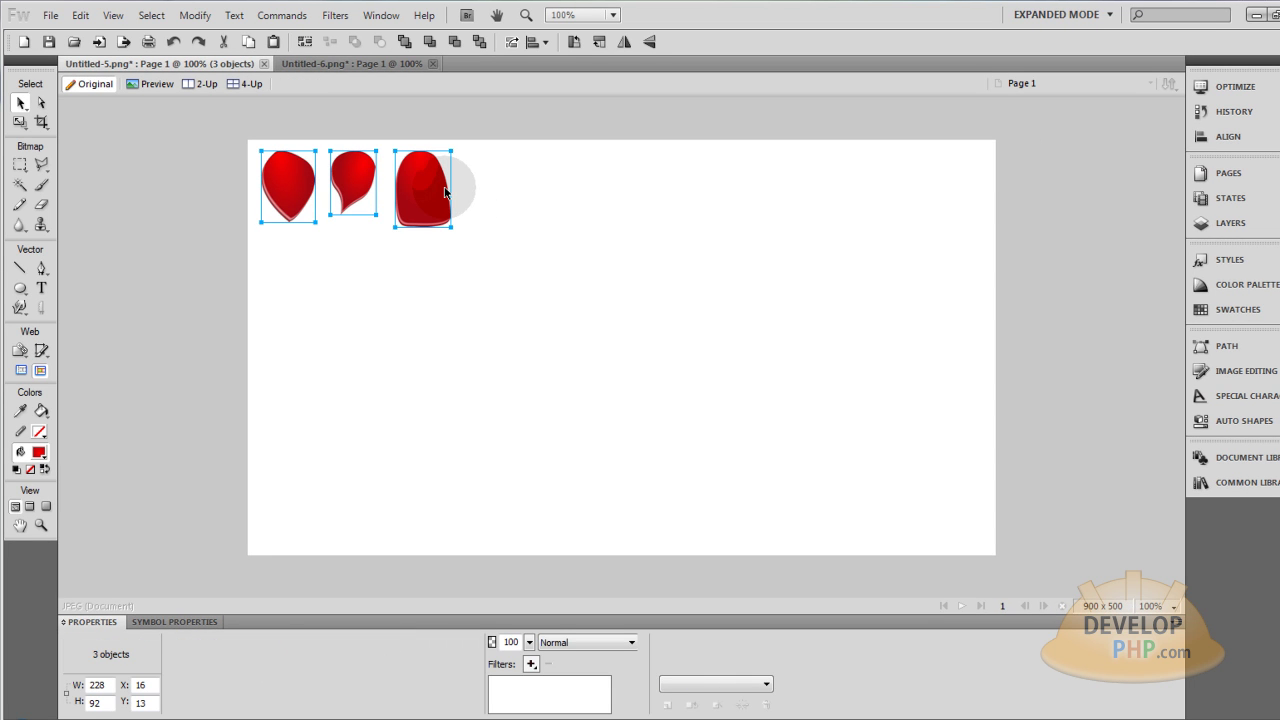
pyautogui.moveTo(438, 197); pyautogui.dragTo(507, 308)
pyautogui.click(634, 277)
# Shrink and reposition the lower-right petal copy with the Scale tool
pyautogui.click(491, 292)
pyautogui.click(20, 121)
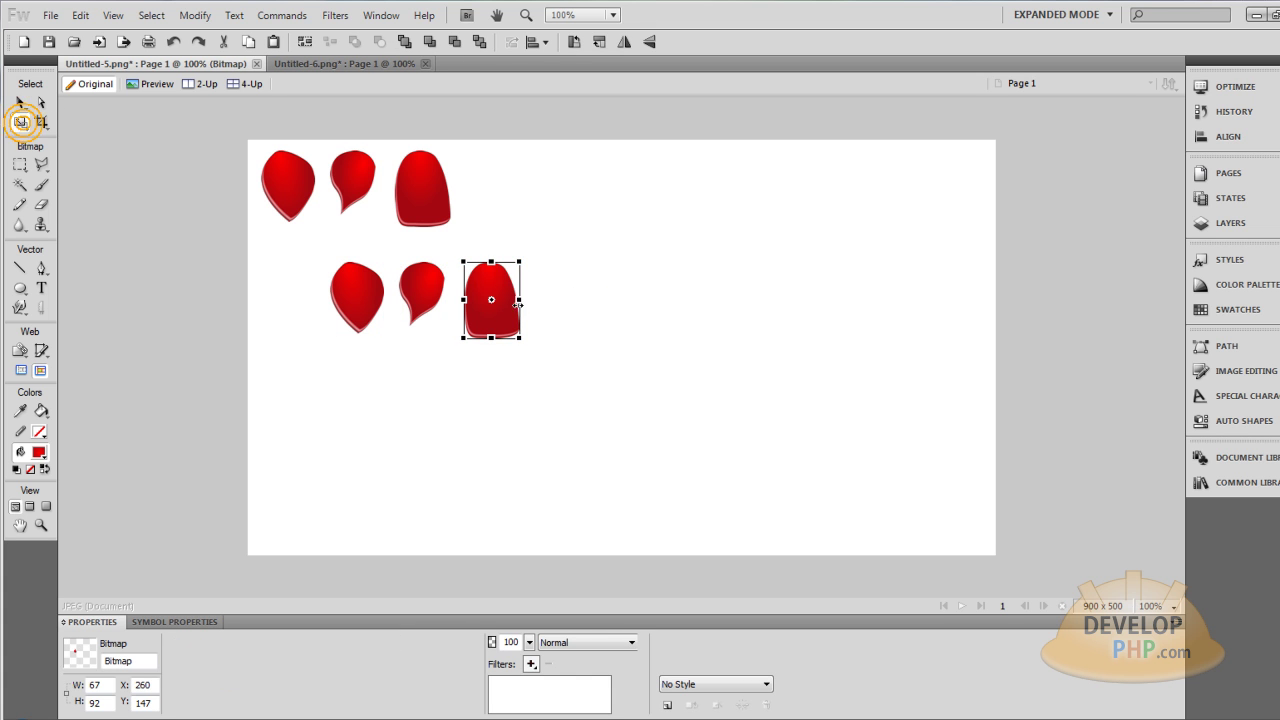
pyautogui.moveTo(493, 262); pyautogui.dragTo(500, 294)
pyautogui.click(20, 102)
pyautogui.click(558, 284)
pyautogui.click(421, 292)
pyautogui.click(20, 121)
pyautogui.click(20, 102)
# Duplicate all six petals down and to the right, then reselect the original six
pyautogui.moveTo(617, 114); pyautogui.dragTo(251, 371)
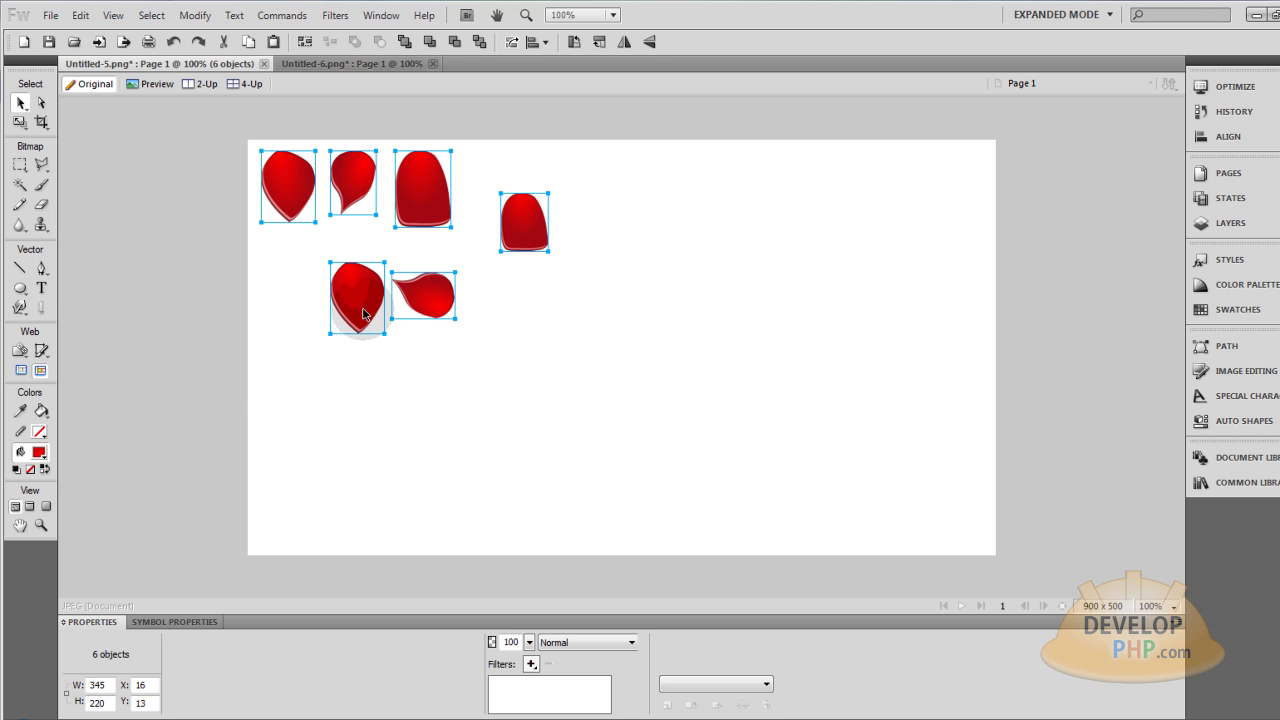
pyautogui.moveTo(358, 300); pyautogui.dragTo(628, 496)
pyautogui.hotkey('ctrl', 'shift', 'i')
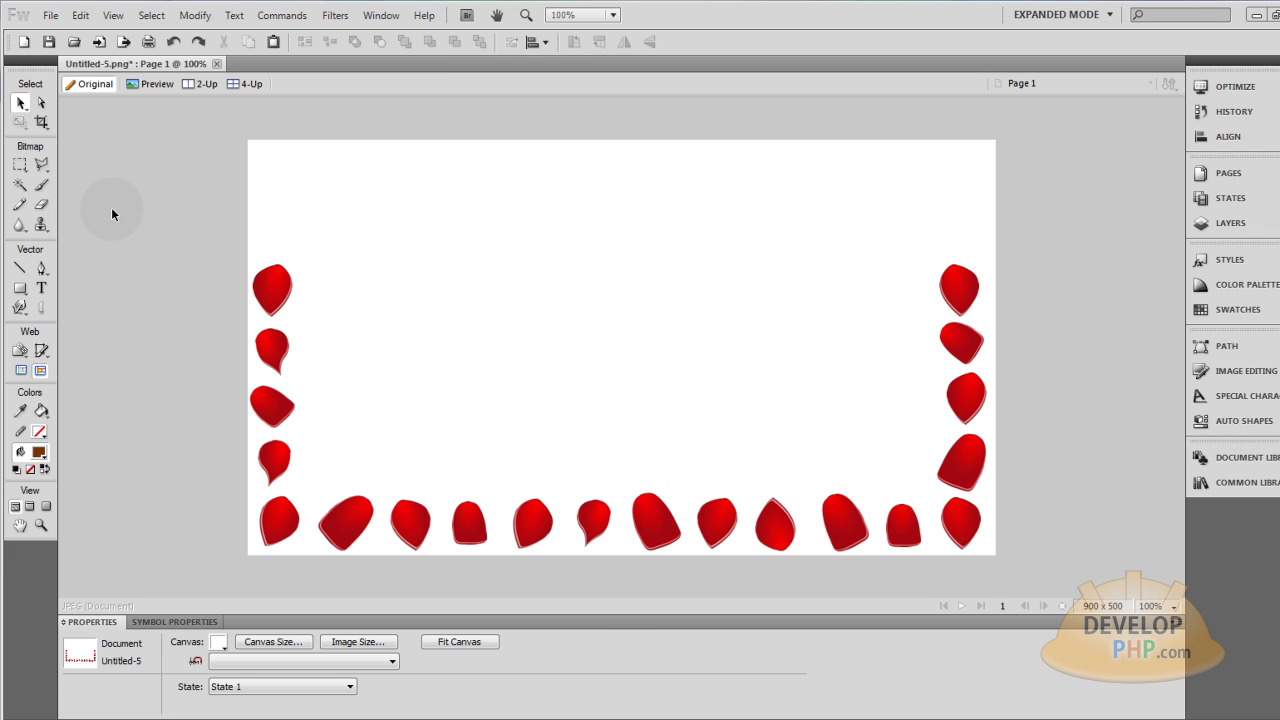
pyautogui.click(41, 271)
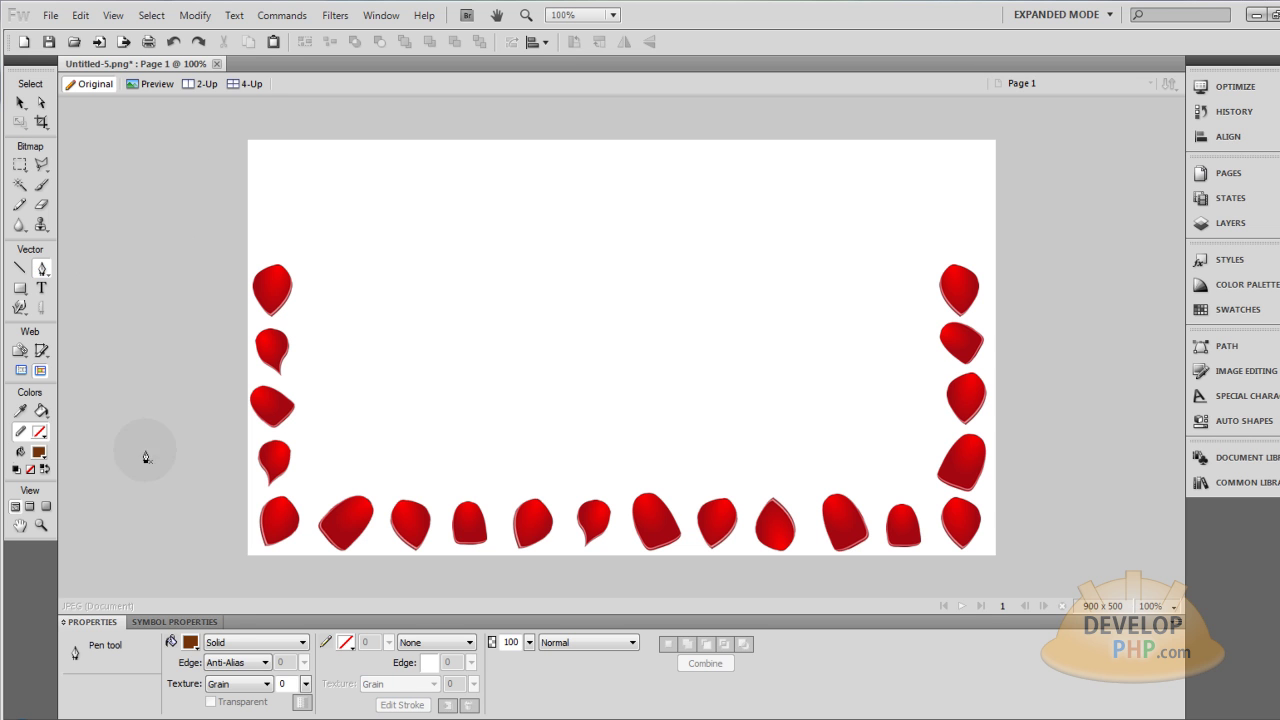
# Set the fill colour to chocolate brown #74340A and save it as a custom colour
pyautogui.click(190, 643)
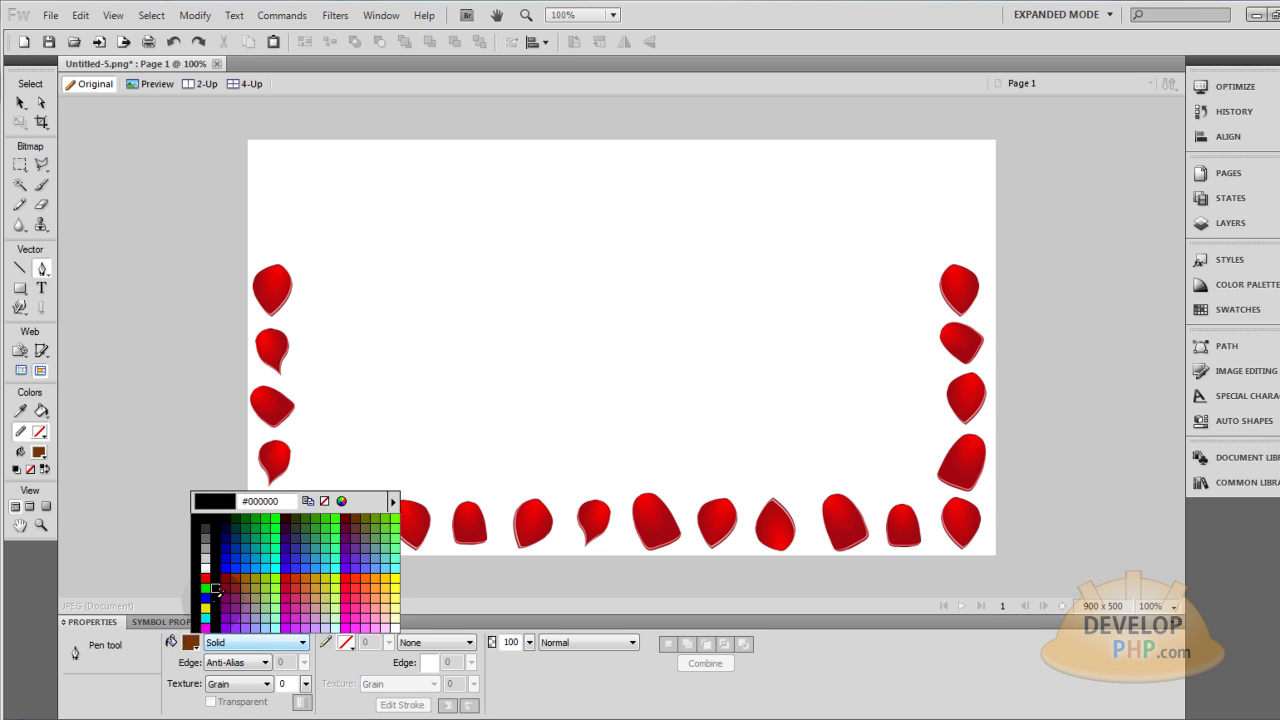
pyautogui.click(342, 501)
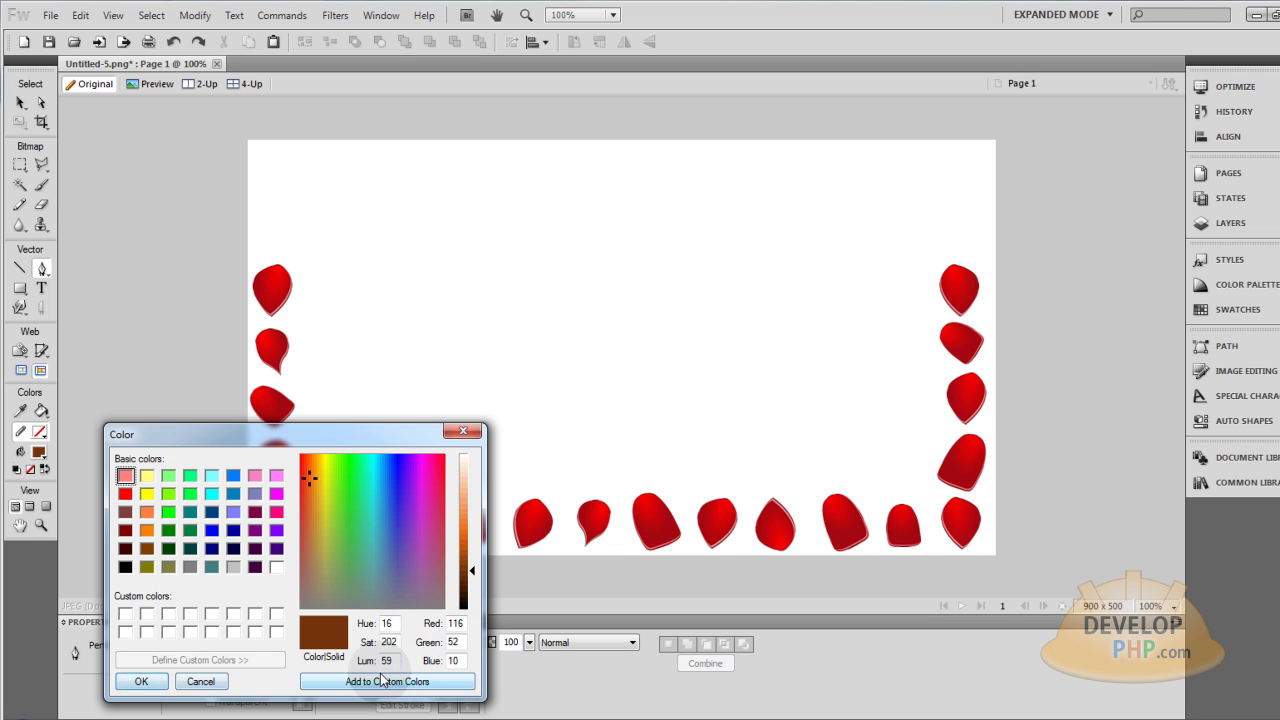
pyautogui.click(373, 684)
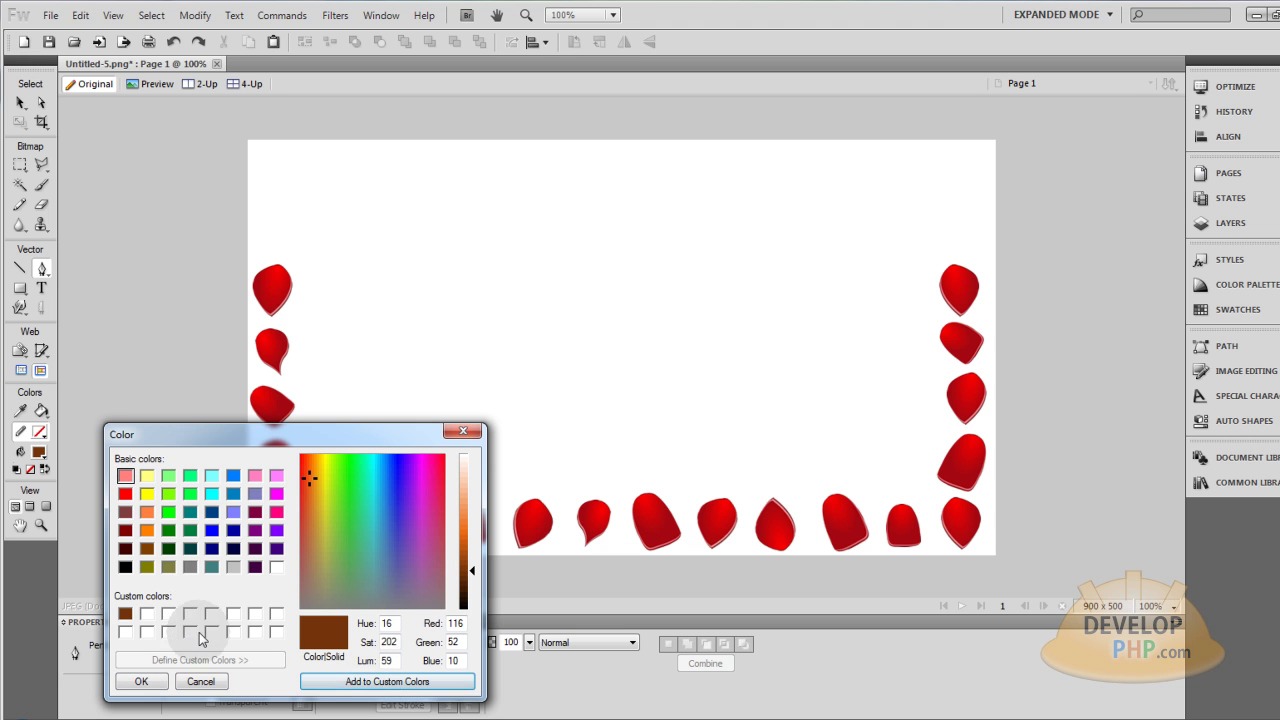
pyautogui.click(141, 681)
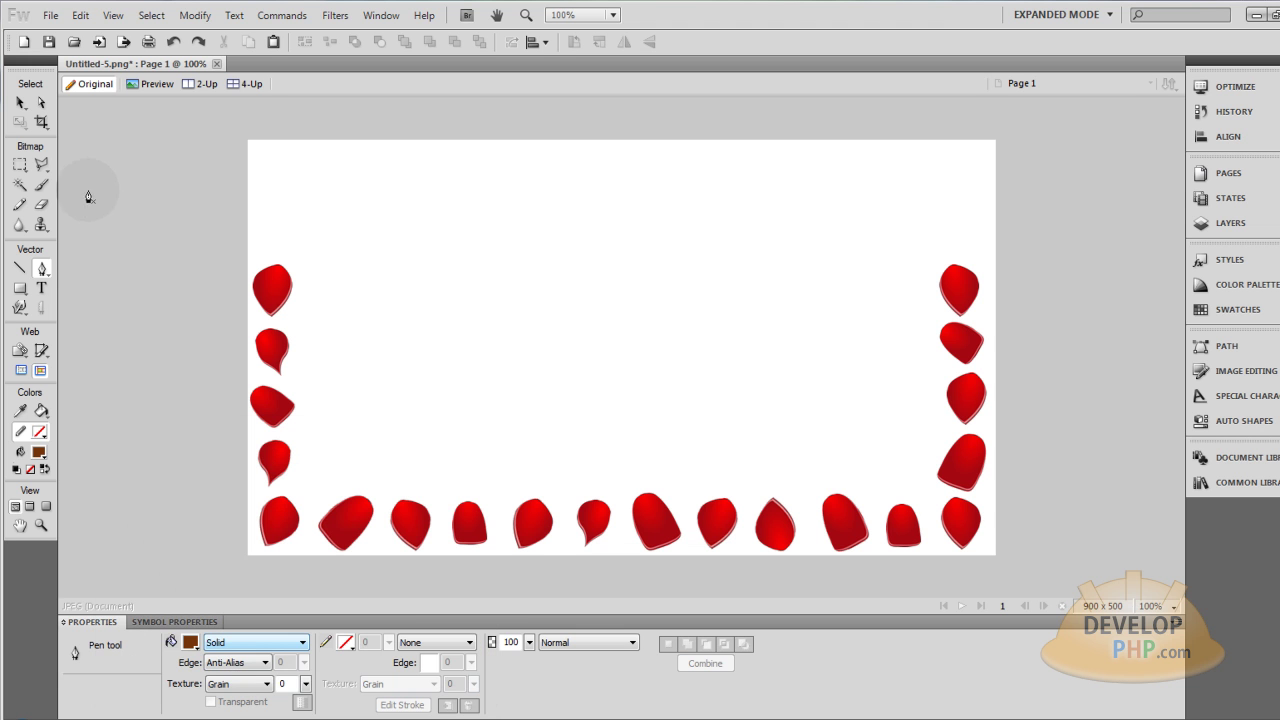
# Draw a closed brown Pen path across the canvas top with a curved, wavy lower edge
pyautogui.click(228, 280)
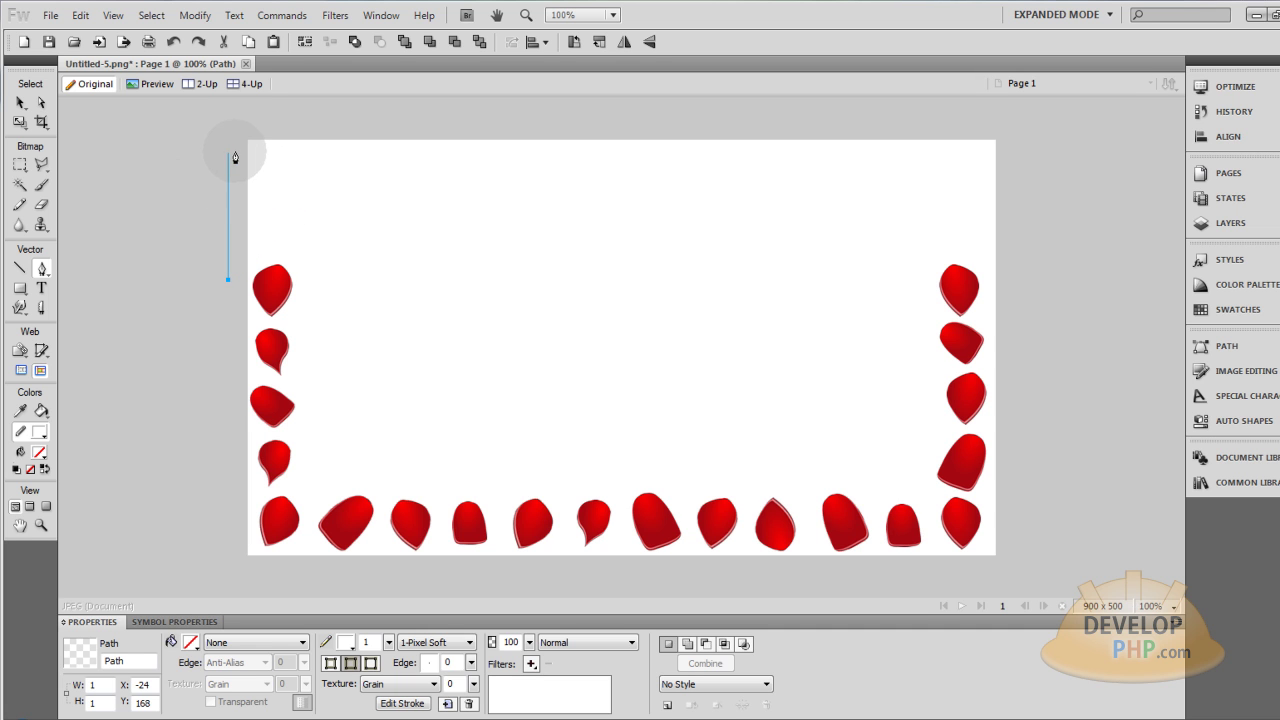
pyautogui.click(228, 120)
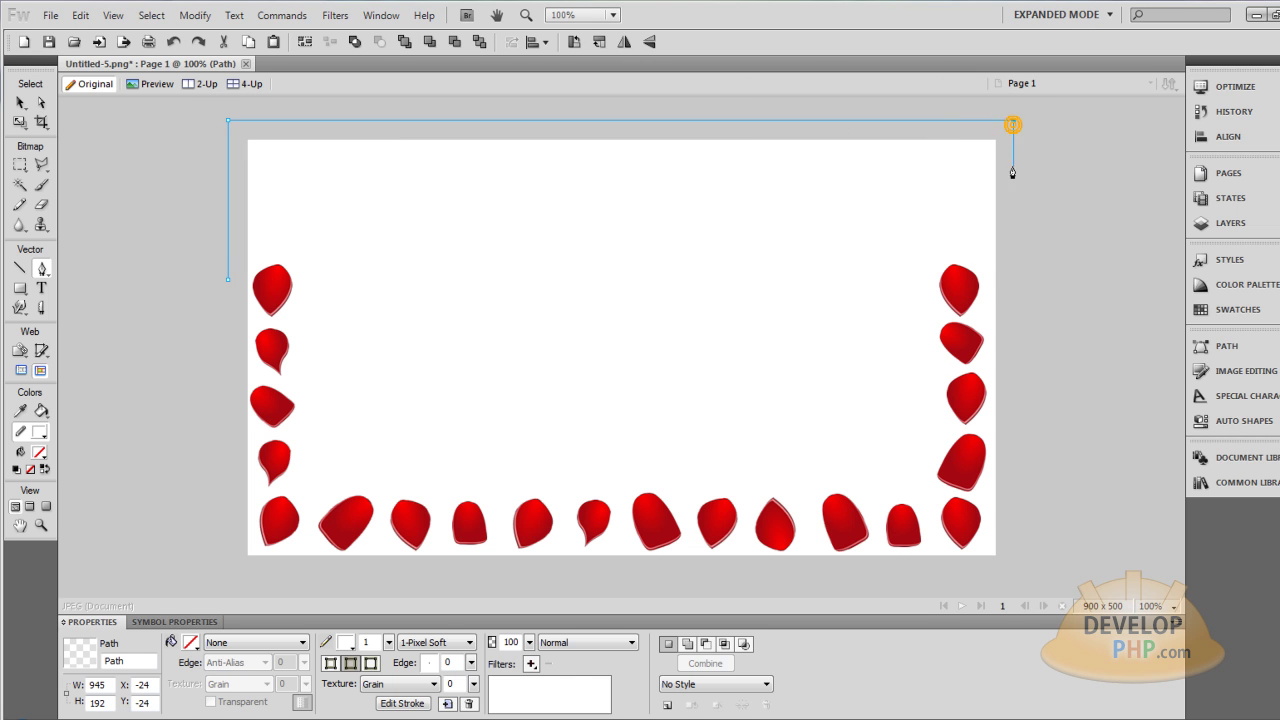
pyautogui.click(1013, 278)
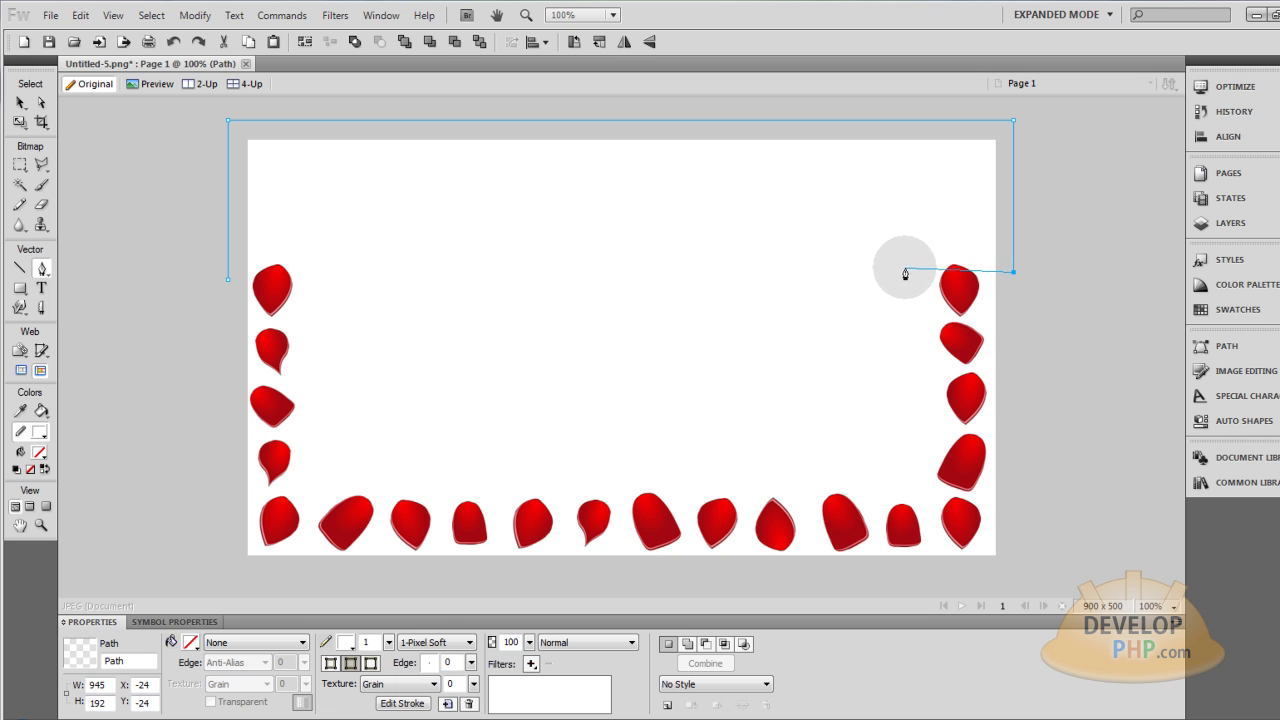
pyautogui.moveTo(873, 274); pyautogui.dragTo(800, 303)
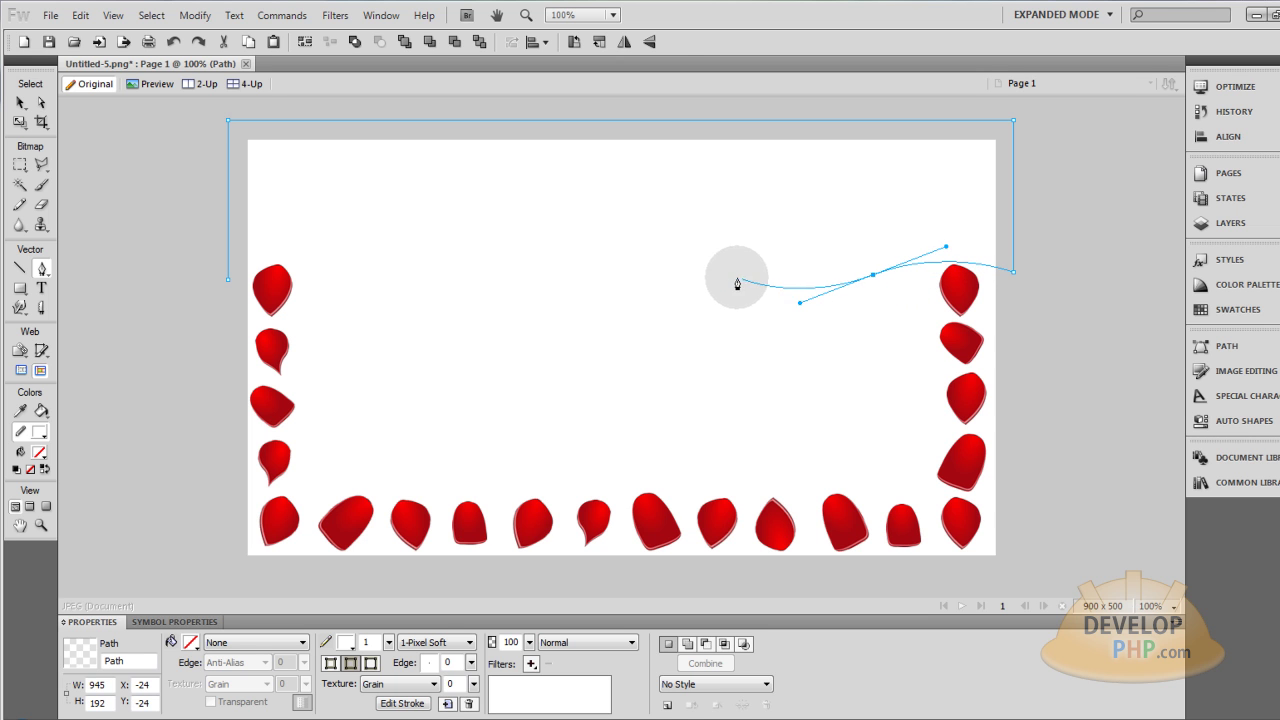
pyautogui.moveTo(688, 279); pyautogui.dragTo(249, 291)
pyautogui.click(229, 282)
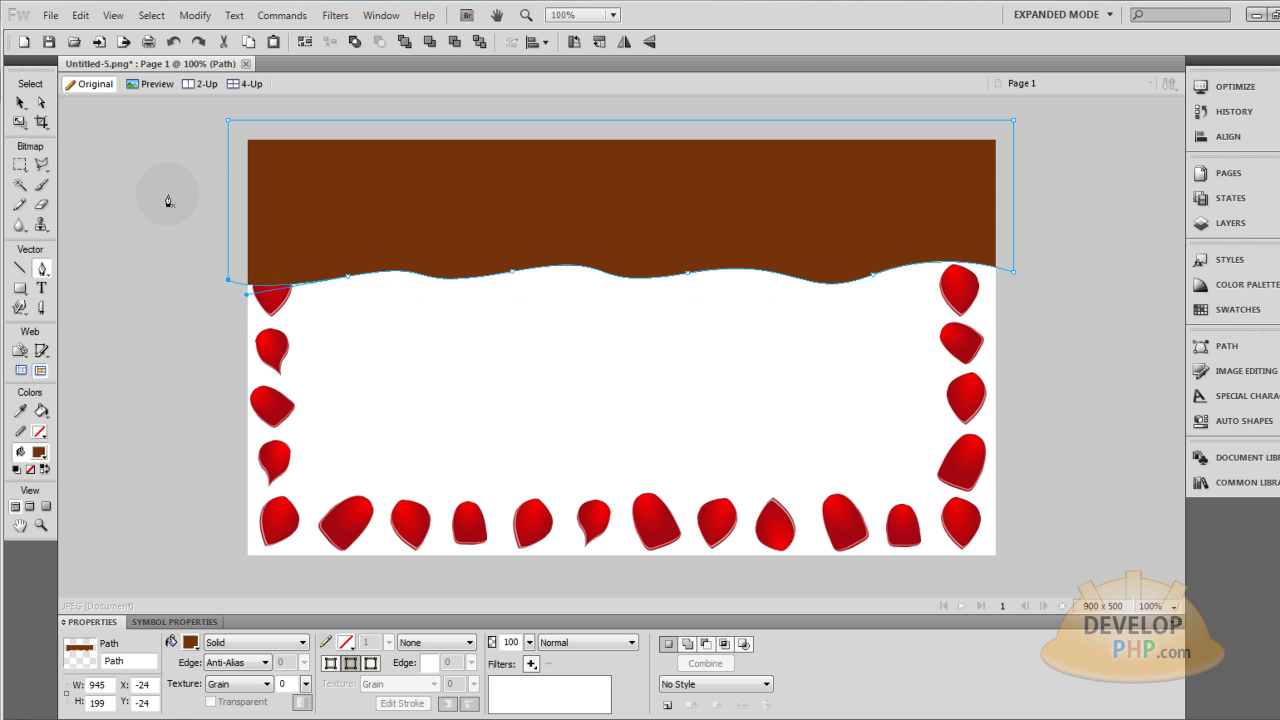
# Nudge and reshape the band's right-end anchor with the Subselection tool
pyautogui.click(20, 102)
pyautogui.click(478, 210)
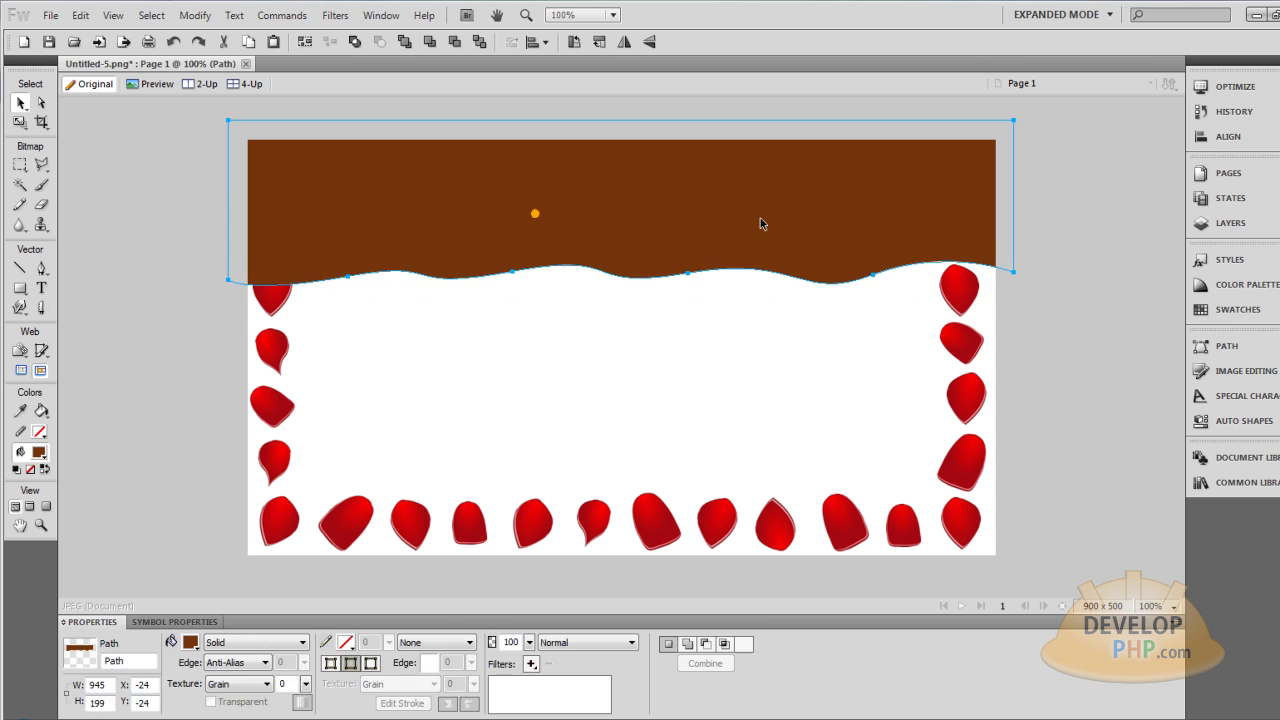
pyautogui.click(41, 102)
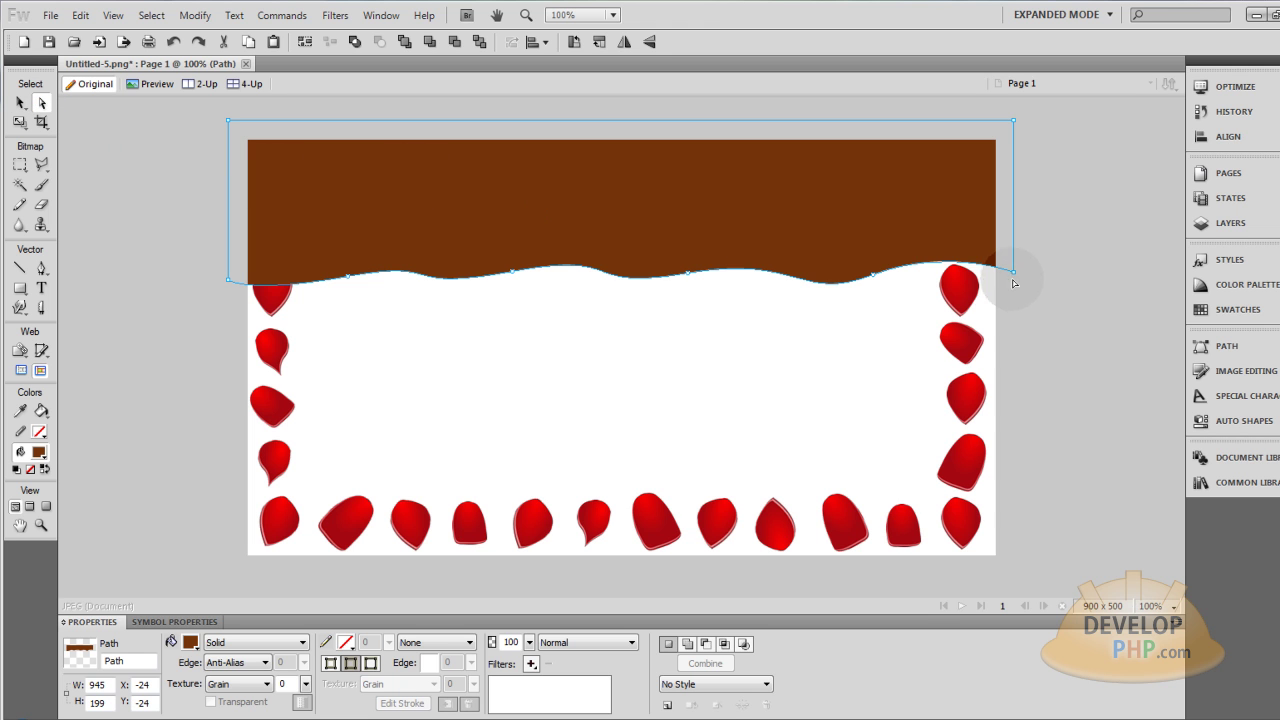
pyautogui.press('Down')
pyautogui.press('Down')
pyautogui.press('Down')
pyautogui.press('Down')
pyautogui.press('Down')
pyautogui.press('Down')
pyautogui.press('Down')
pyautogui.press('Down')
pyautogui.press('Down')
pyautogui.press('Down')
pyautogui.press('Down')
pyautogui.press('Down')
pyautogui.press('Down')
pyautogui.press('Down')
pyautogui.press('Down')
pyautogui.press('Down')
pyautogui.press('Down')
pyautogui.press('Down')
pyautogui.press('Down')
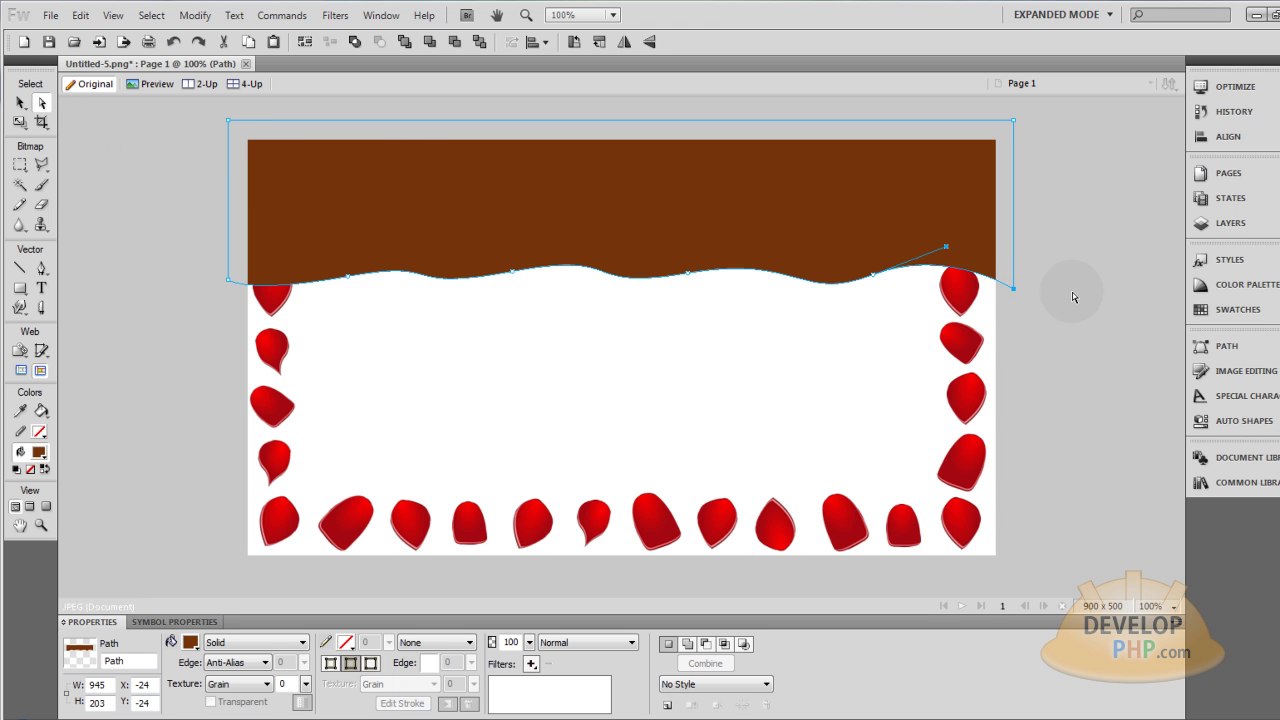
pyautogui.moveTo(943, 251); pyautogui.dragTo(951, 263)
pyautogui.click(1059, 252)
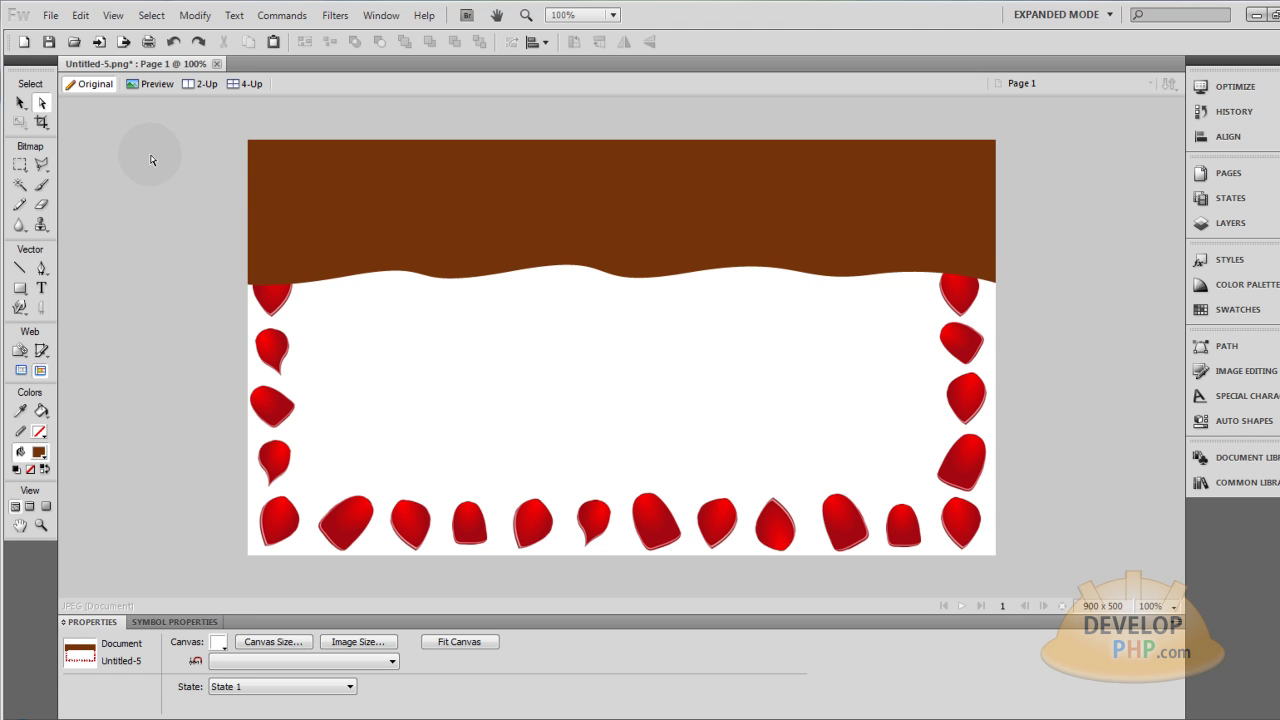
pyautogui.click(19, 102)
# Fill the wave copy cyan and nudge it upward above the brown band's edge
pyautogui.click(347, 181)
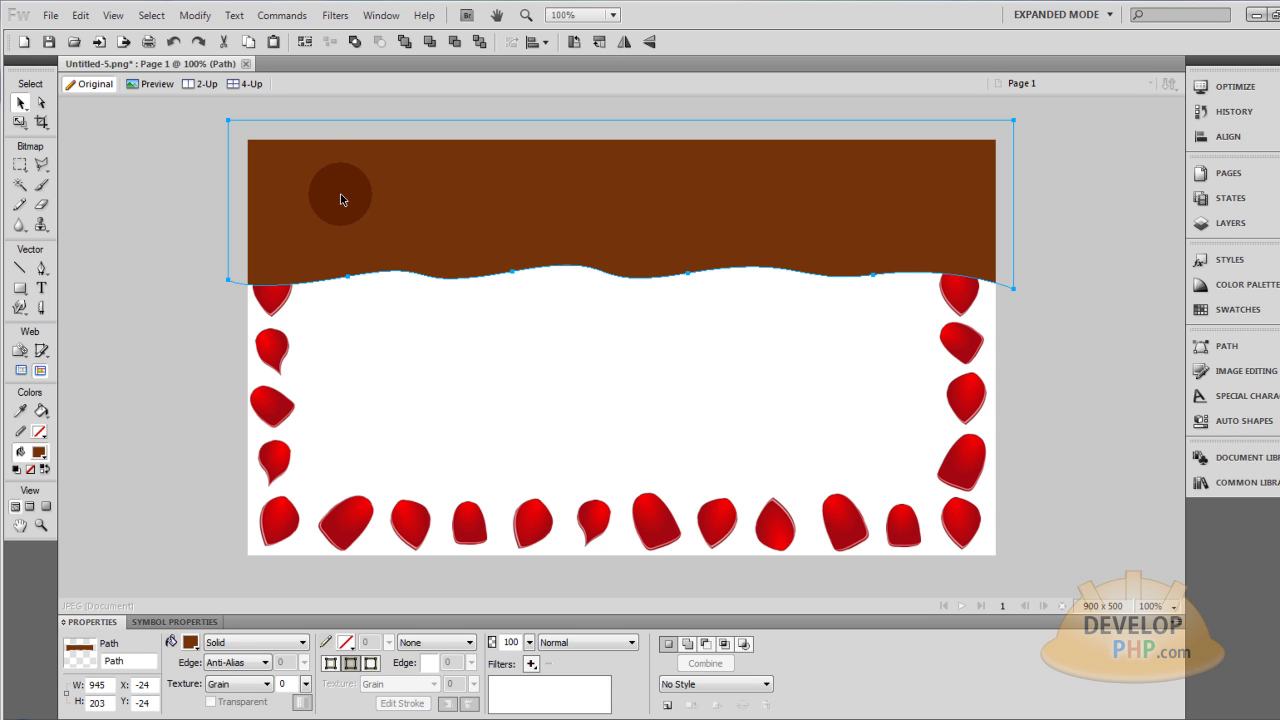
pyautogui.click(190, 642)
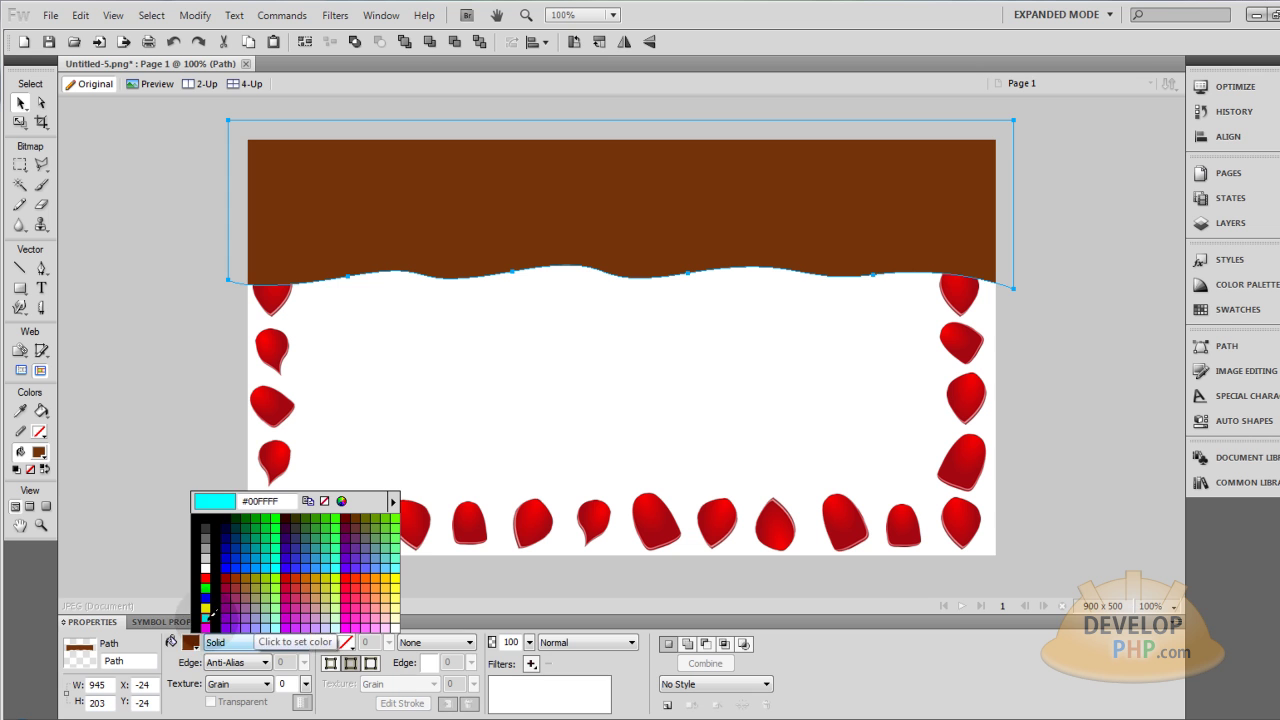
pyautogui.click(212, 612)
pyautogui.click(292, 295)
pyautogui.click(346, 266)
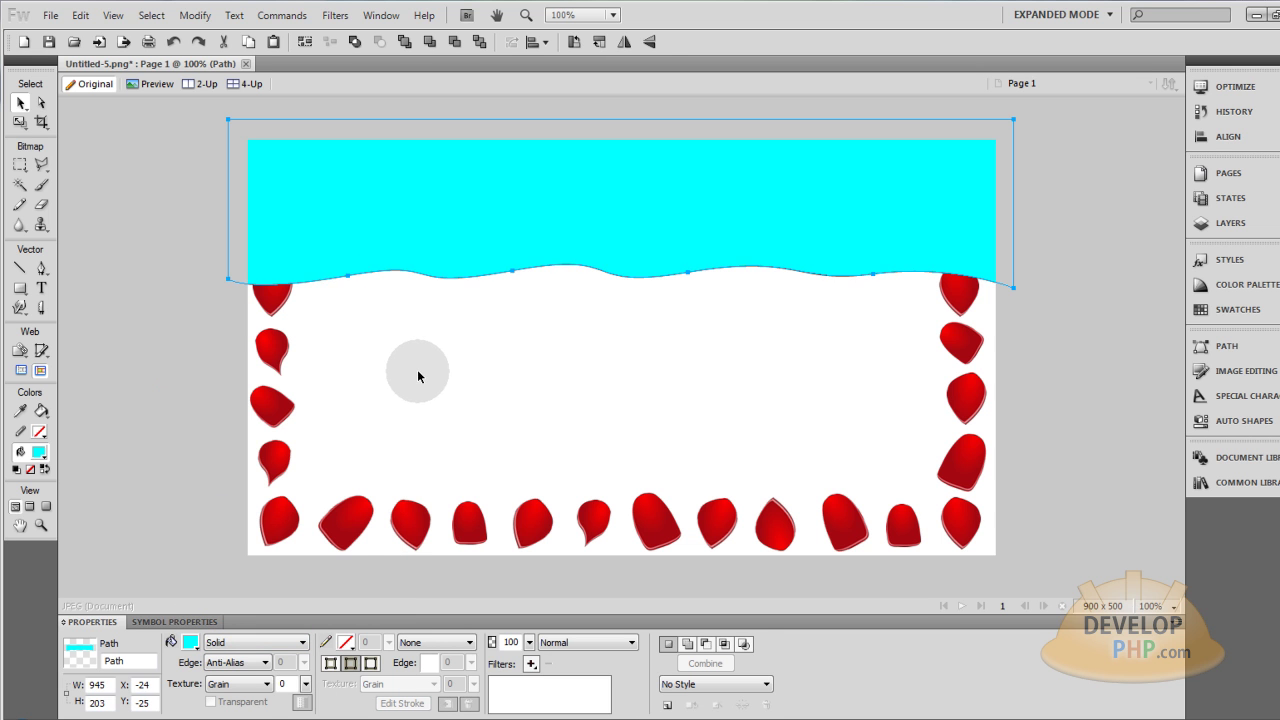
pyautogui.press('Up')
pyautogui.press('Up')
pyautogui.press('Up')
pyautogui.press('Up')
pyautogui.press('Up')
pyautogui.press('Up')
pyautogui.press('Up')
pyautogui.press('Up')
pyautogui.press('Up')
pyautogui.press('Up')
pyautogui.press('Up')
pyautogui.press('Up')
pyautogui.press('Up')
pyautogui.click(213, 354)
pyautogui.click(290, 268)
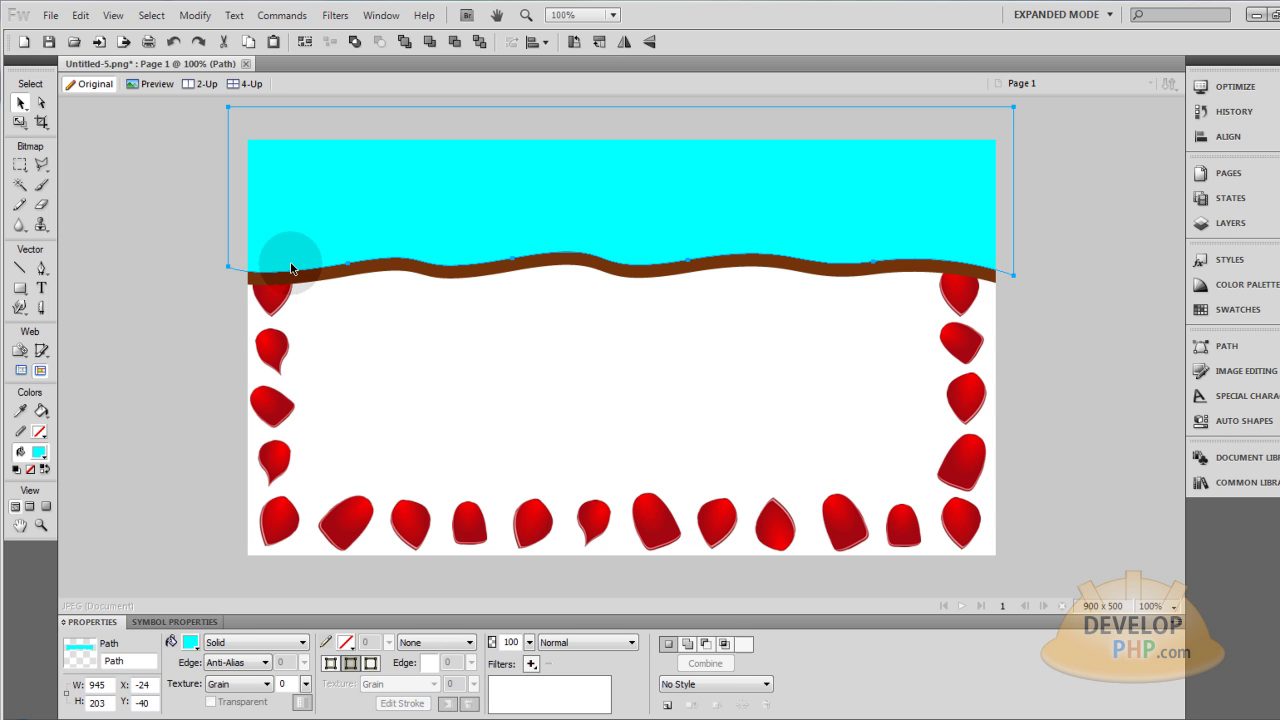
pyautogui.press('Up')
pyautogui.press('Up')
pyautogui.press('Up')
pyautogui.press('Up')
pyautogui.press('Up')
pyautogui.press('Up')
pyautogui.press('Up')
pyautogui.press('Up')
pyautogui.press('Up')
pyautogui.press('Up')
pyautogui.press('Up')
pyautogui.press('Up')
pyautogui.press('Up')
pyautogui.press('Up')
pyautogui.press('Up')
pyautogui.press('Up')
pyautogui.press('Up')
pyautogui.press('Up')
pyautogui.press('Up')
pyautogui.press('Up')
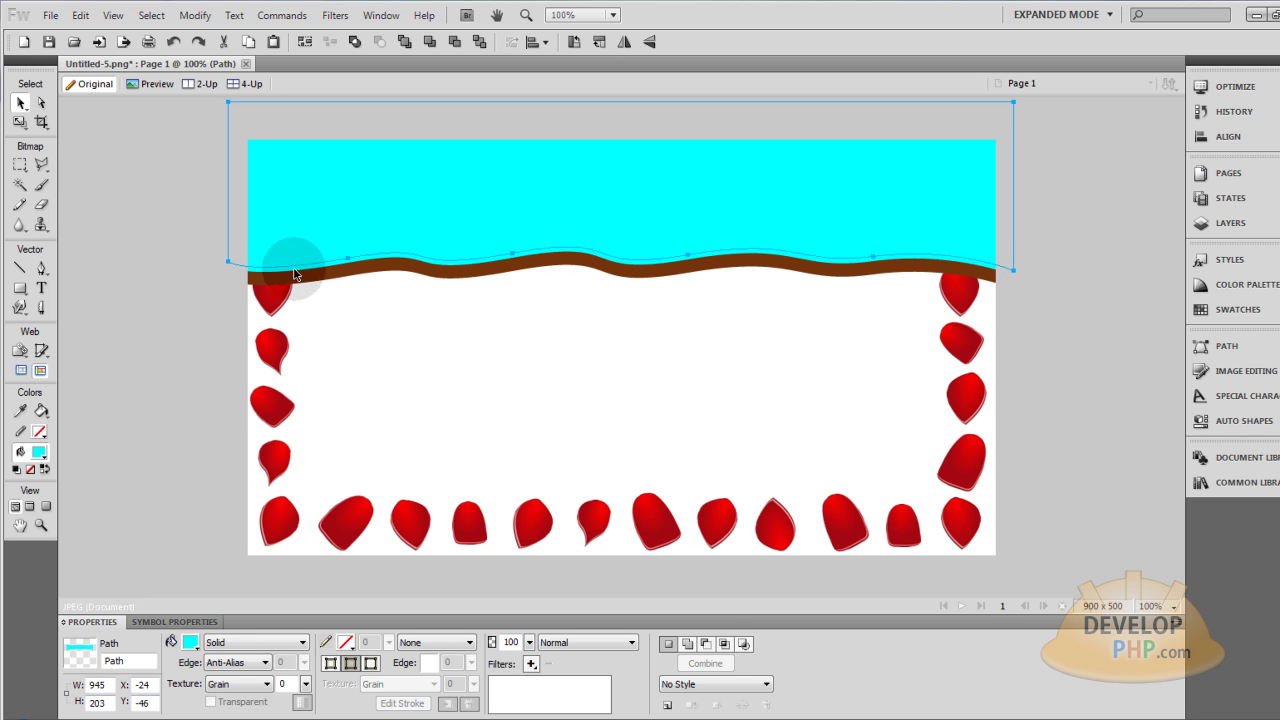
# Recolour the wave chocolate brown with the eyedropper and reselect the brown wave
pyautogui.click(190, 643)
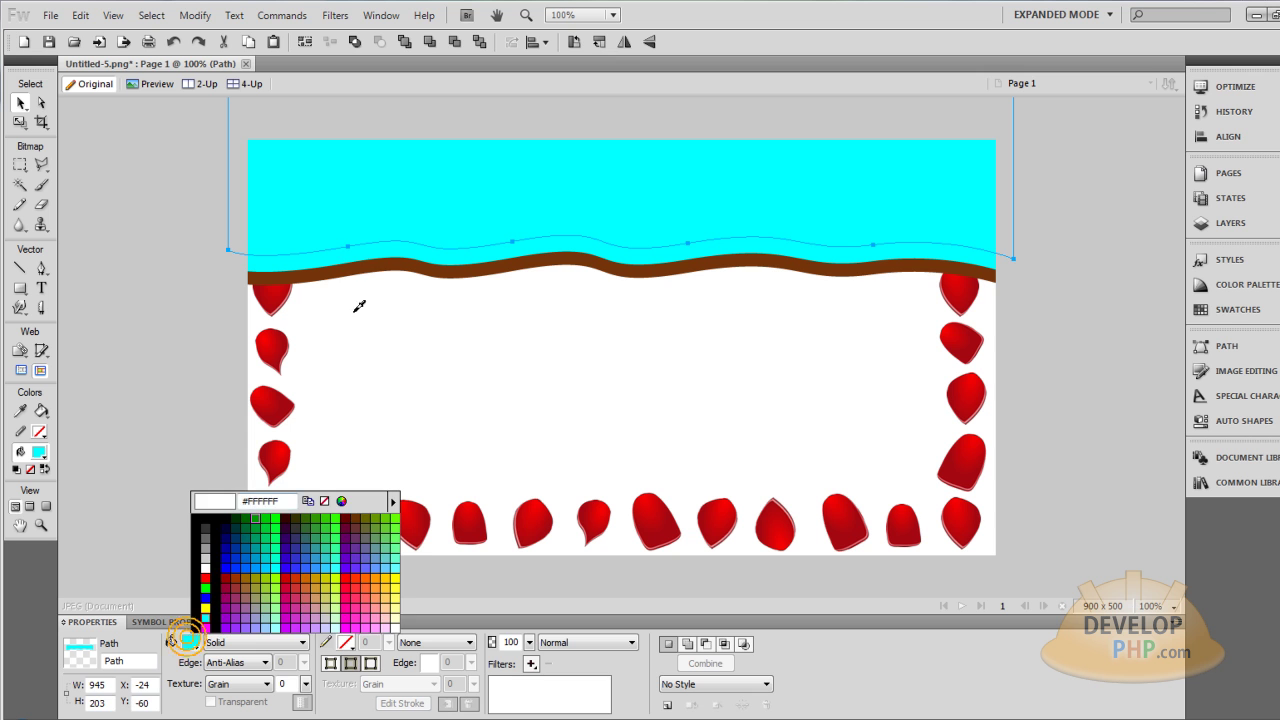
pyautogui.click(385, 268)
pyautogui.click(391, 307)
pyautogui.click(400, 264)
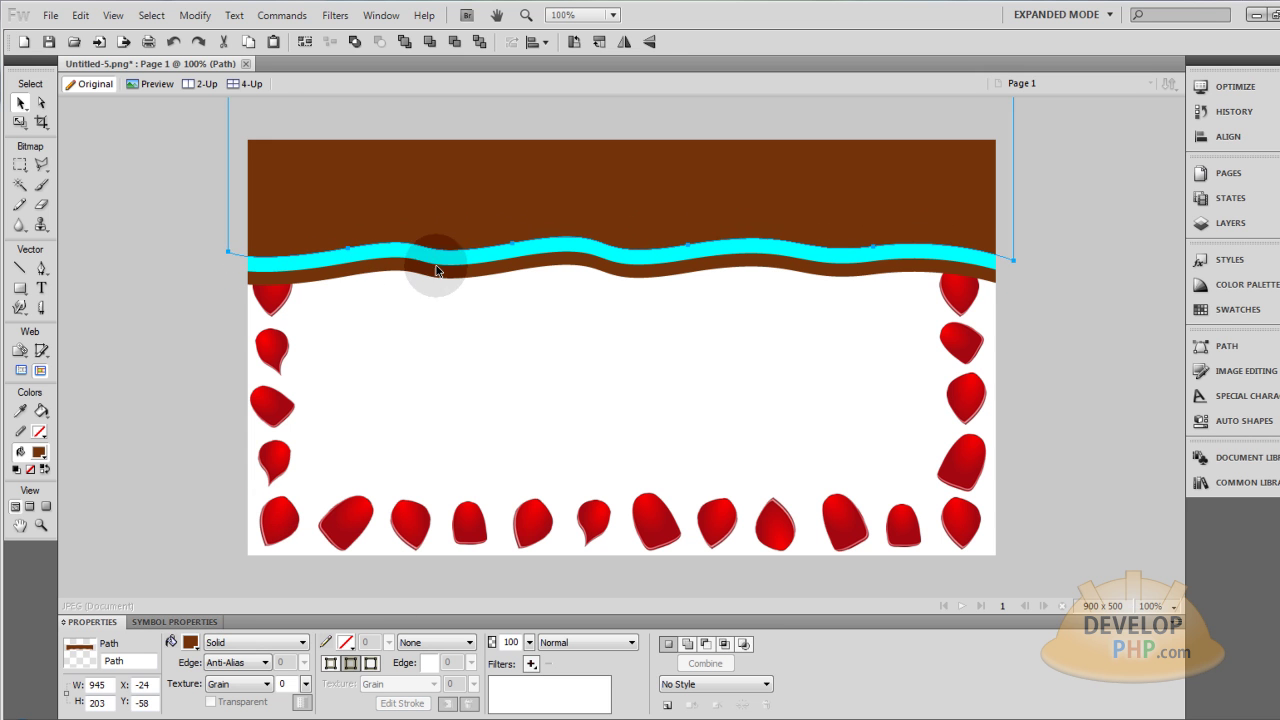
pyautogui.click(396, 257)
pyautogui.click(386, 322)
pyautogui.click(428, 272)
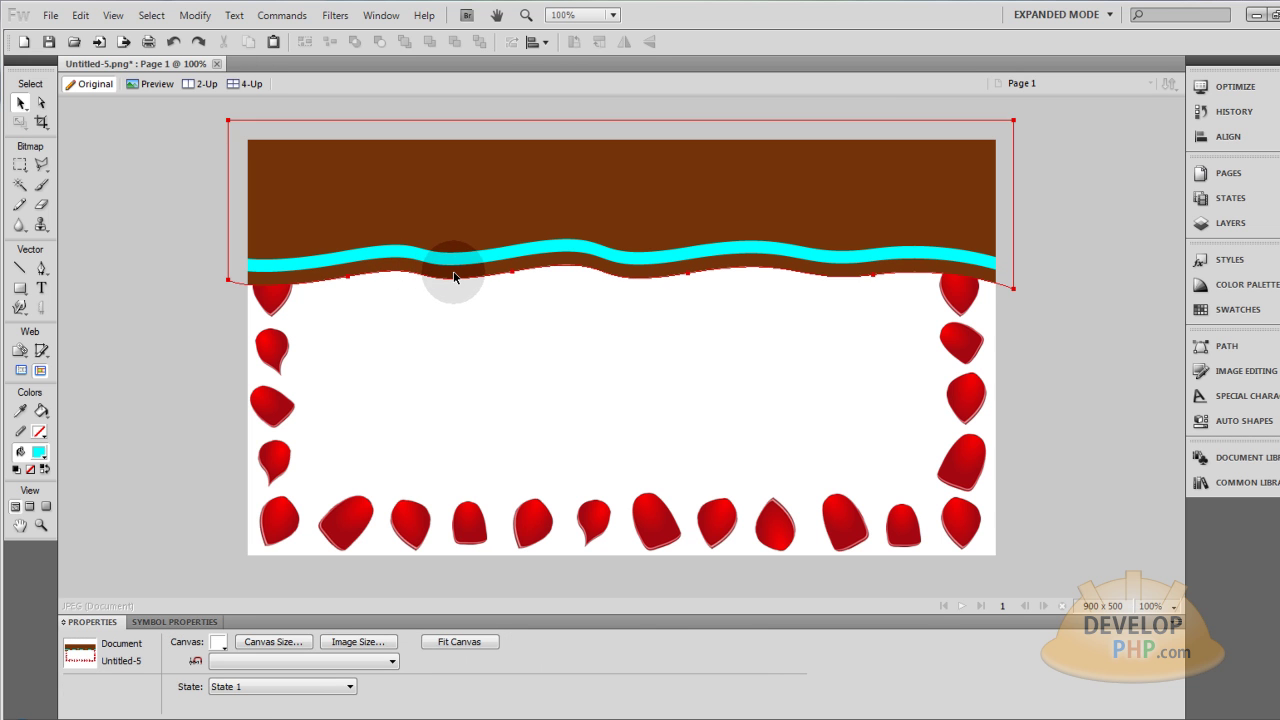
# Punch the cyan wave out of the brown wave and select the remaining thin brown strip
pyautogui.click(452, 274)
pyautogui.click(448, 268)
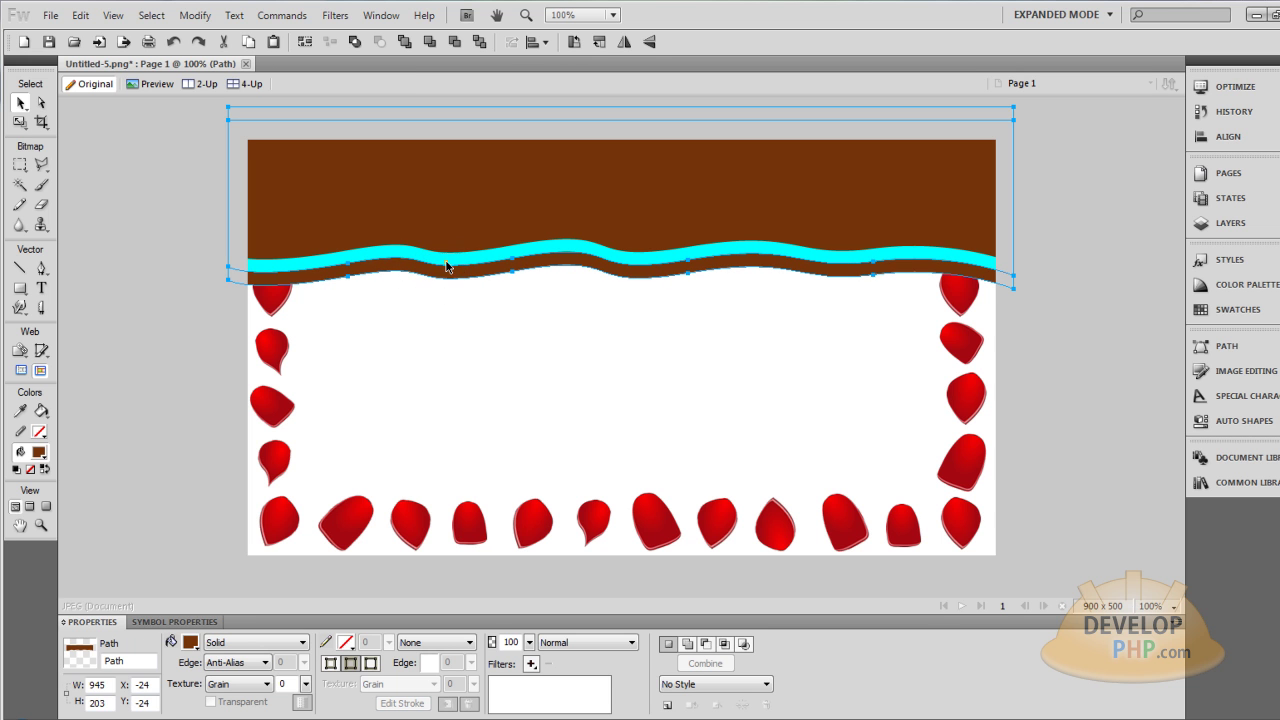
pyautogui.keyDown('shift'); pyautogui.click(446, 266); pyautogui.keyUp('shift')
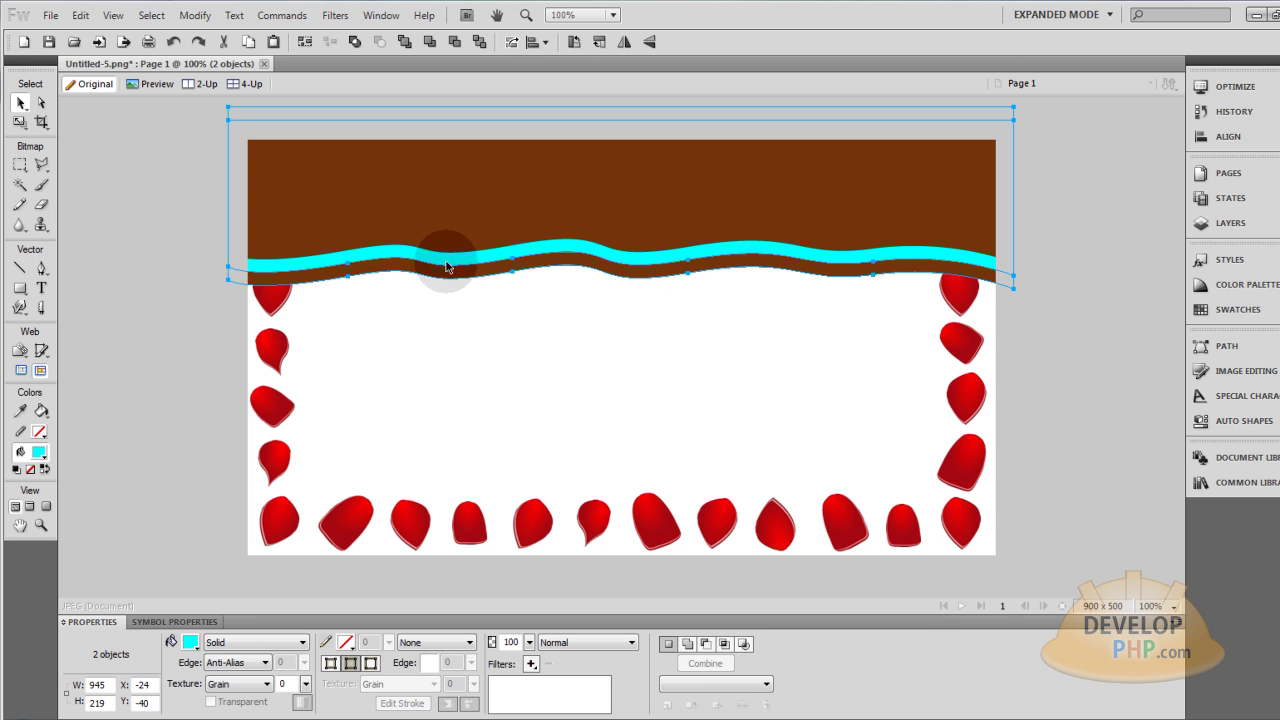
pyautogui.click(195, 15)
pyautogui.moveTo(245, 325)
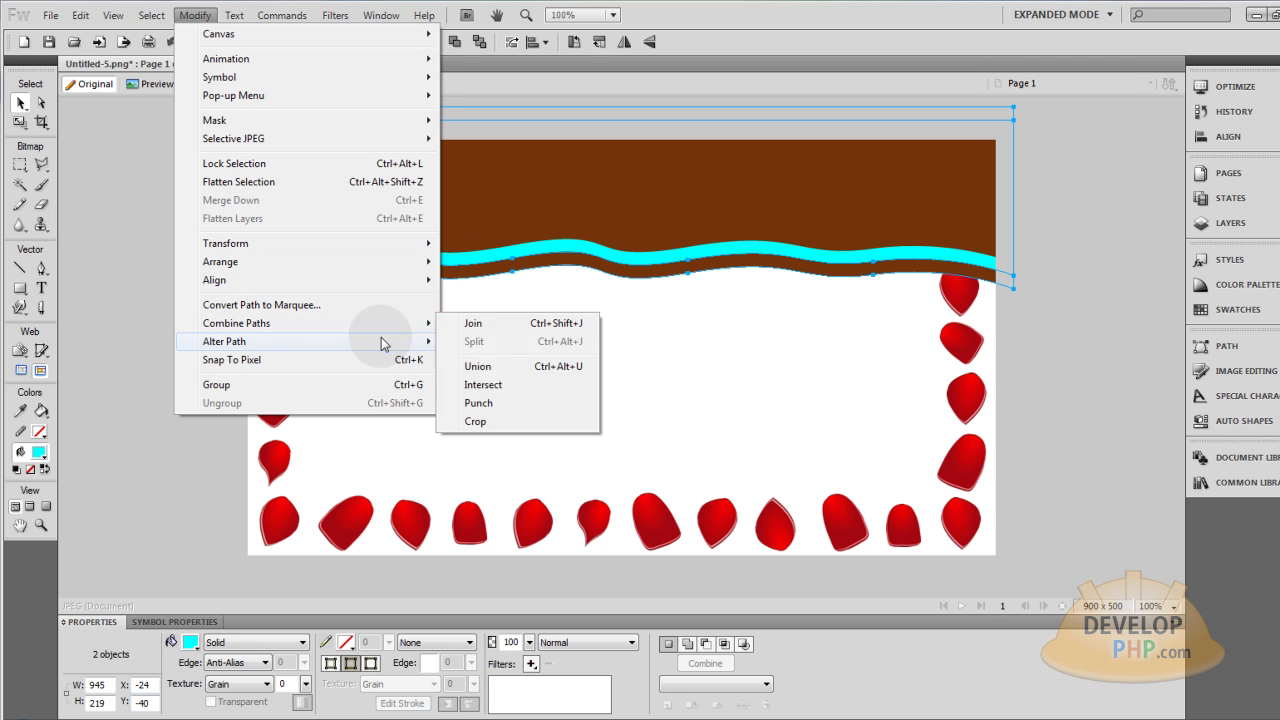
pyautogui.click(478, 402)
pyautogui.click(194, 334)
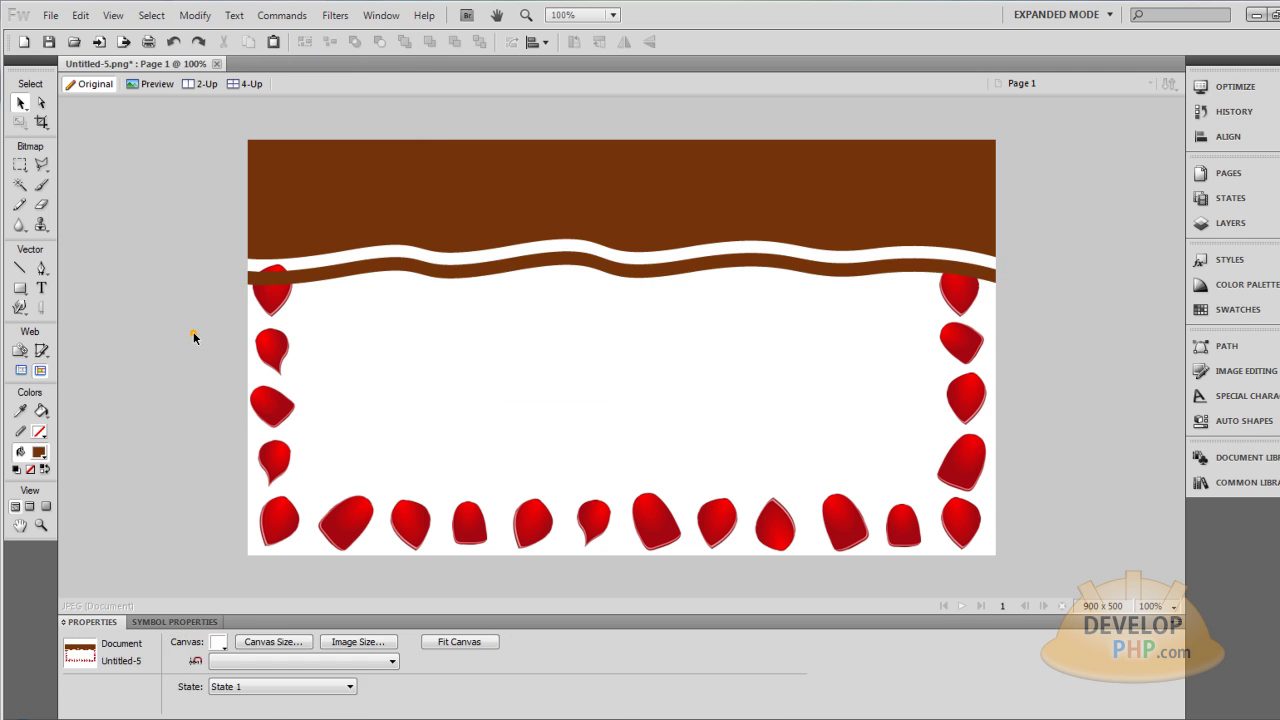
pyautogui.click(366, 278)
# Nudge the thin brown strip up about 14 px and reselect it
pyautogui.press('Up')
pyautogui.press('Up')
pyautogui.press('Up')
pyautogui.press('Up')
pyautogui.press('Up')
pyautogui.press('Up')
pyautogui.press('Up')
pyautogui.press('Up')
pyautogui.press('Up')
pyautogui.press('Up')
pyautogui.press('Up')
pyautogui.press('Up')
pyautogui.press('Up')
pyautogui.press('Up')
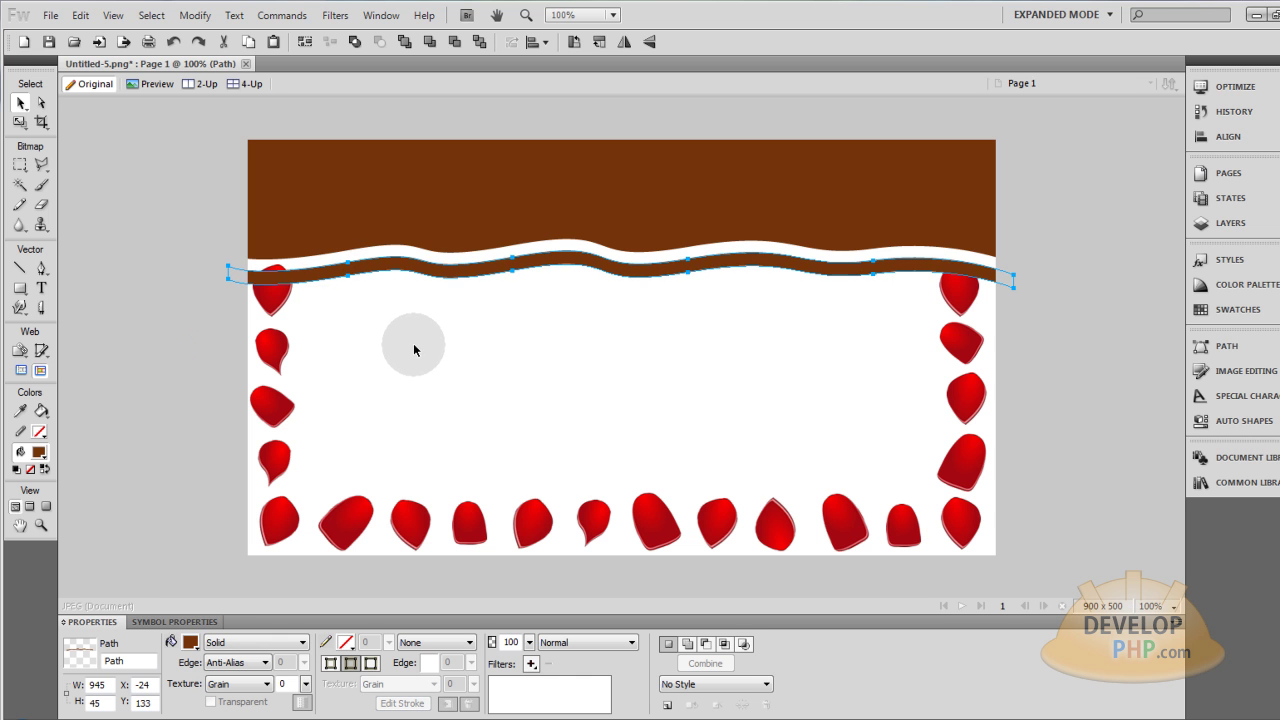
pyautogui.press('Up')
pyautogui.press('Up')
pyautogui.press('Up')
pyautogui.press('Up')
pyautogui.click(415, 348)
pyautogui.click(443, 265)
# Add a white Inner Shadow to the strip and adjust its angle and softness
pyautogui.click(531, 664)
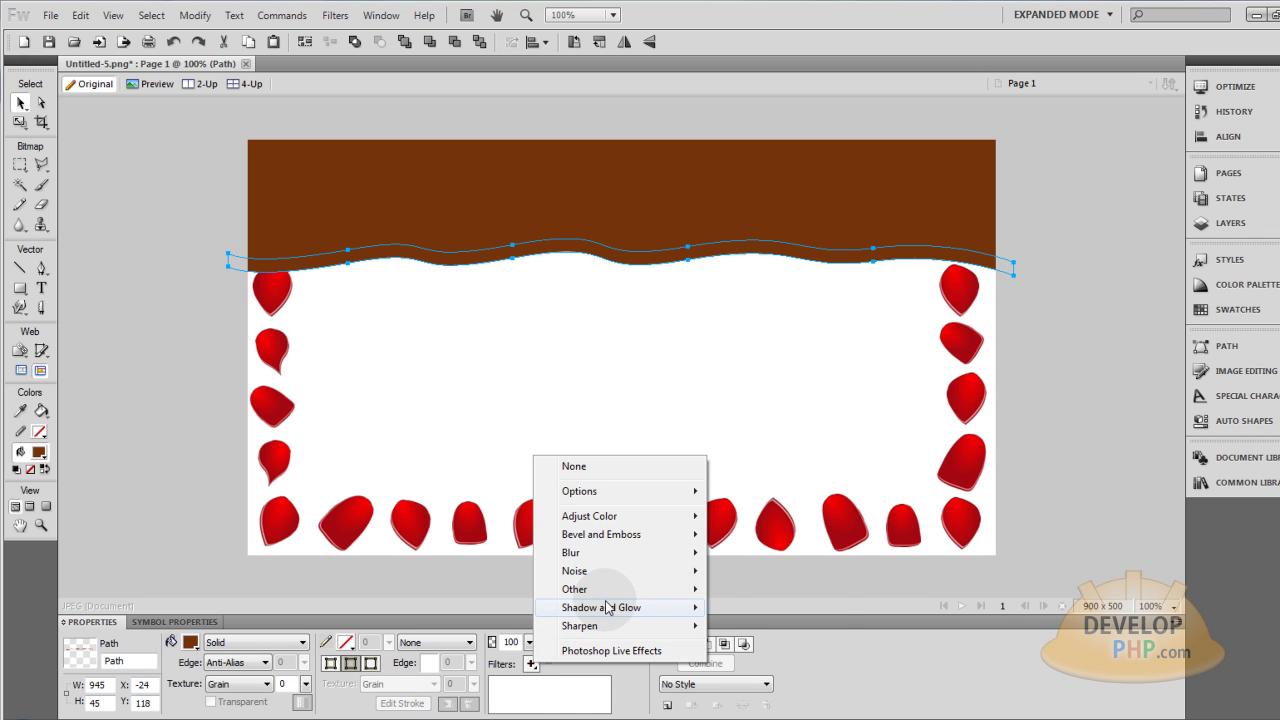
pyautogui.moveTo(609, 607)
pyautogui.click(765, 662)
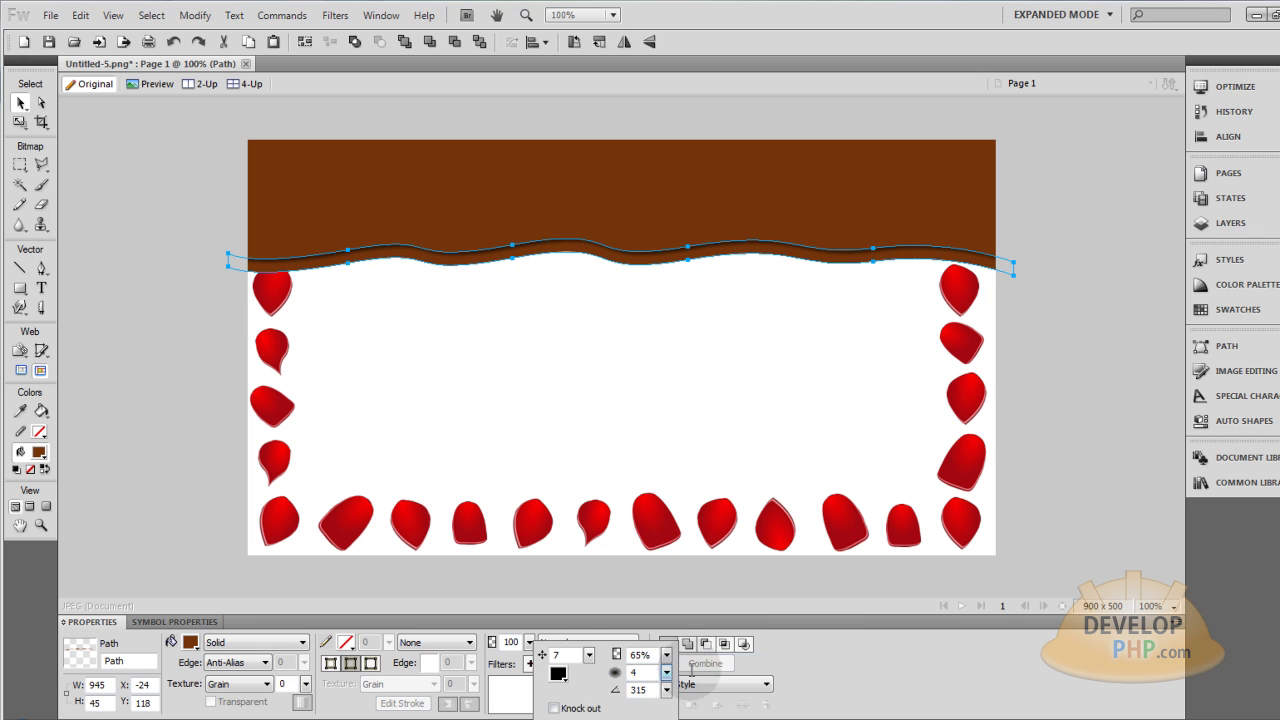
pyautogui.click(556, 672)
pyautogui.click(574, 599)
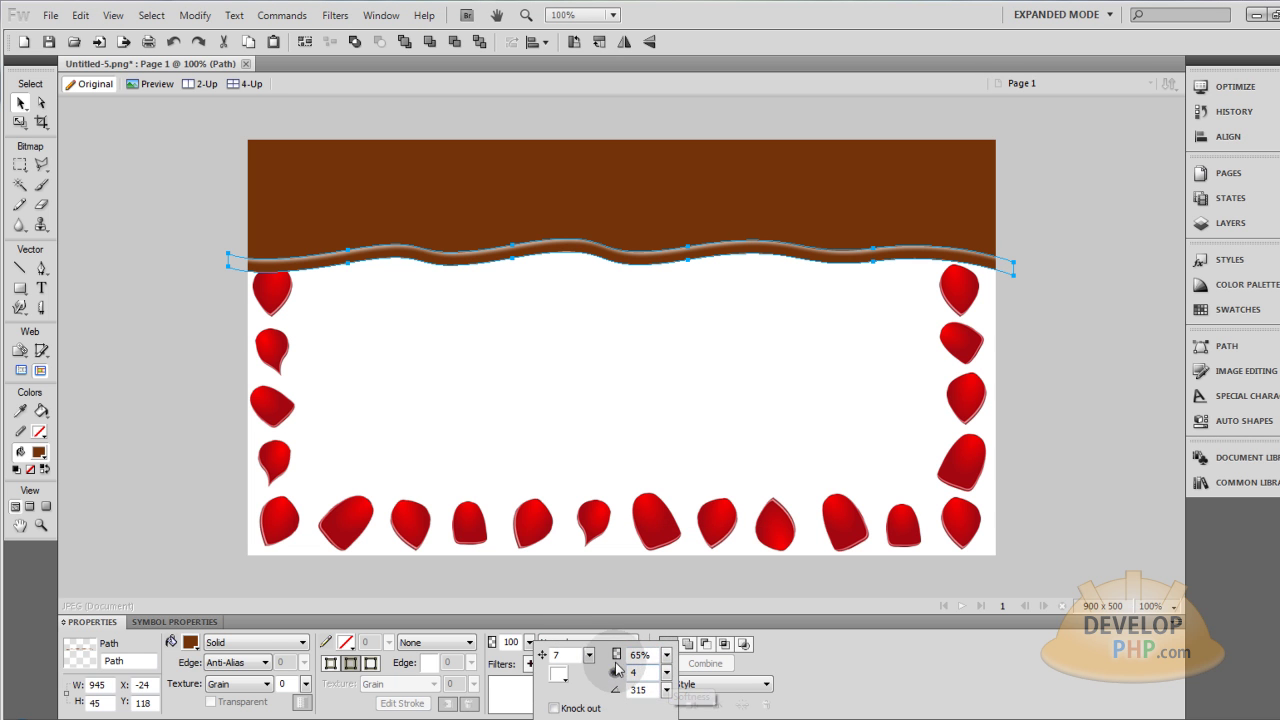
pyautogui.moveTo(666, 690); pyautogui.dragTo(653, 694)
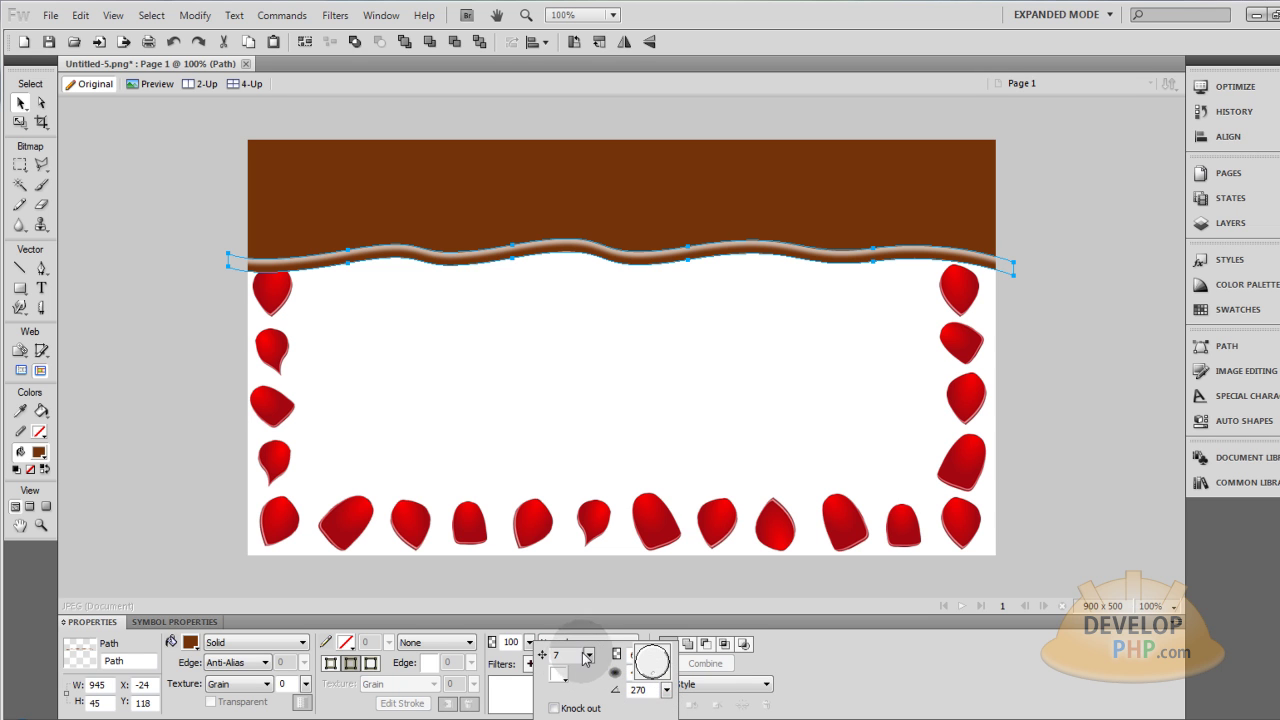
pyautogui.click(667, 675)
pyautogui.moveTo(668, 683); pyautogui.dragTo(668, 677)
pyautogui.click(667, 675)
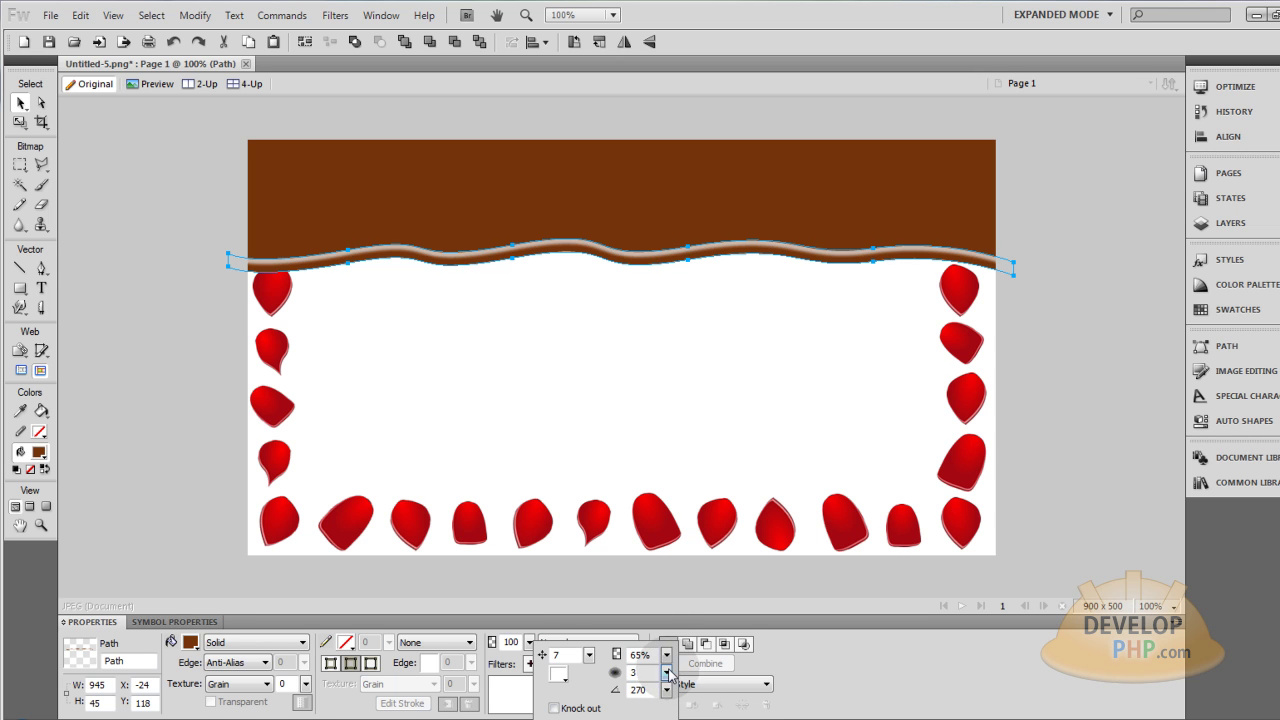
# Reopen the strip's Inner Shadow and finish it at distance 7, softness 3, angle 270
pyautogui.click(575, 313)
pyautogui.click(275, 340)
pyautogui.click(171, 156)
pyautogui.click(290, 162)
pyautogui.click(683, 381)
pyautogui.click(638, 258)
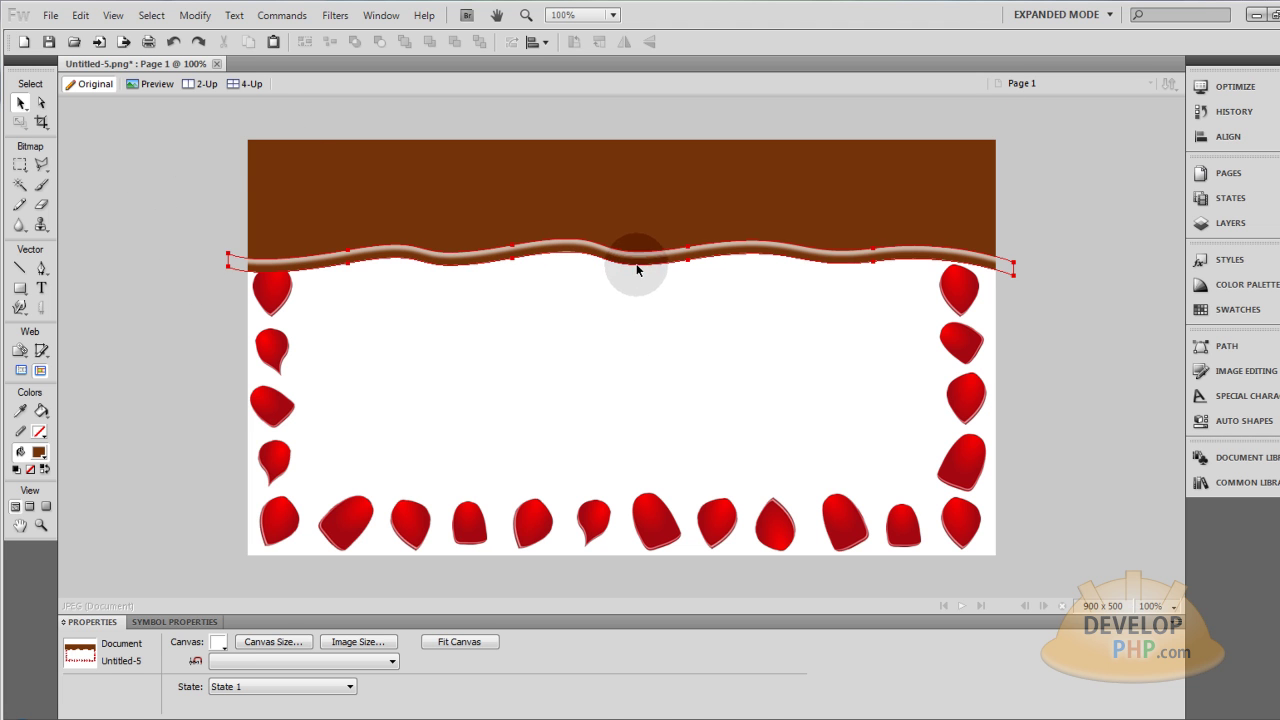
pyautogui.click(576, 688)
pyautogui.doubleClick(576, 688)
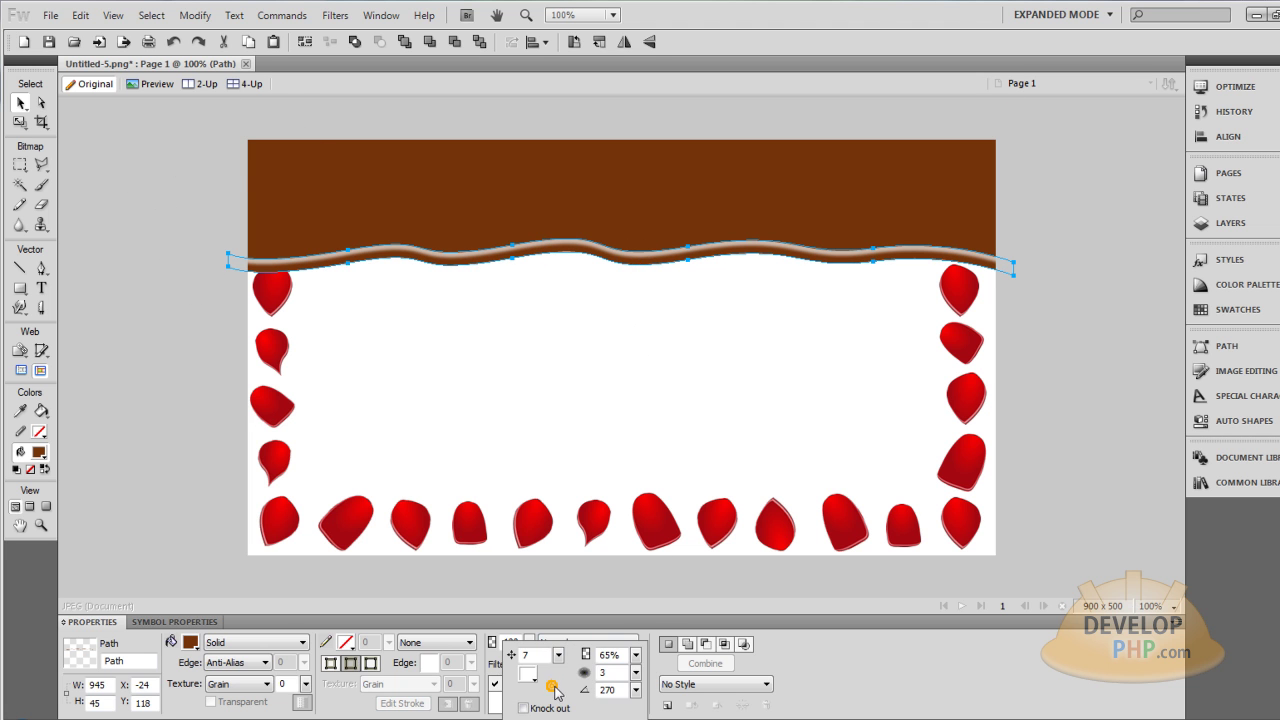
pyautogui.click(562, 655)
pyautogui.click(606, 257)
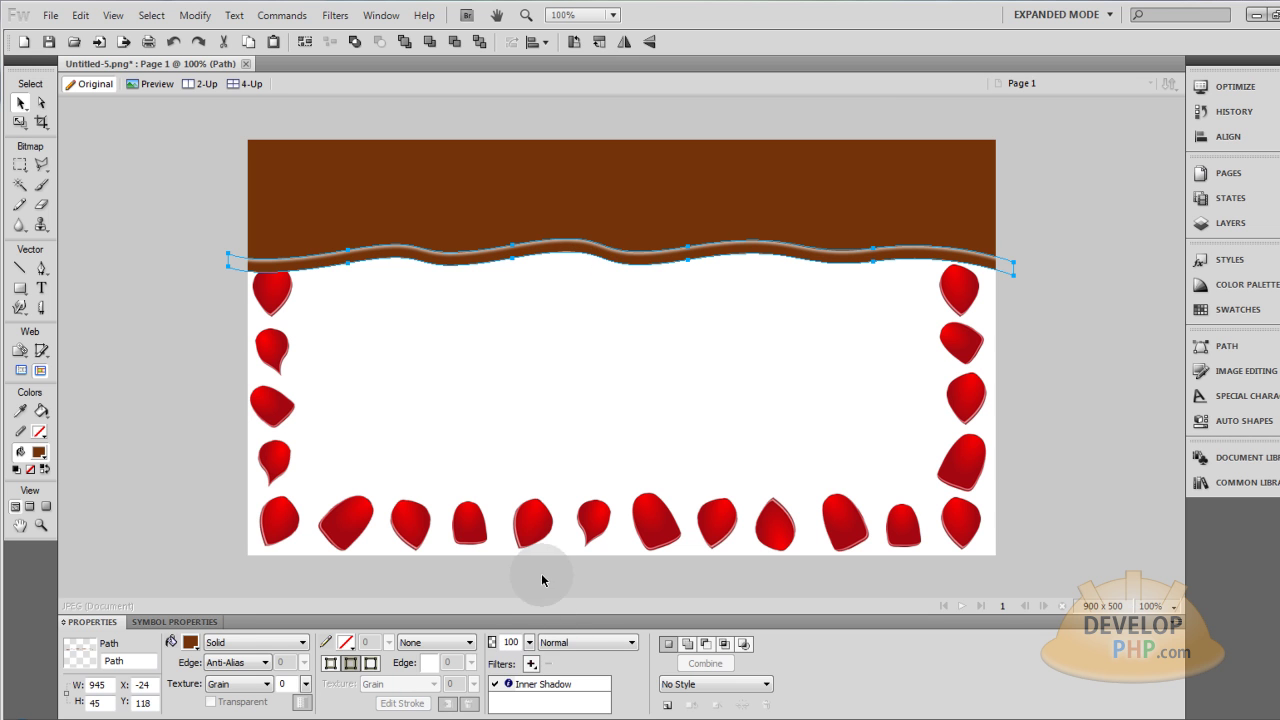
pyautogui.click(564, 370)
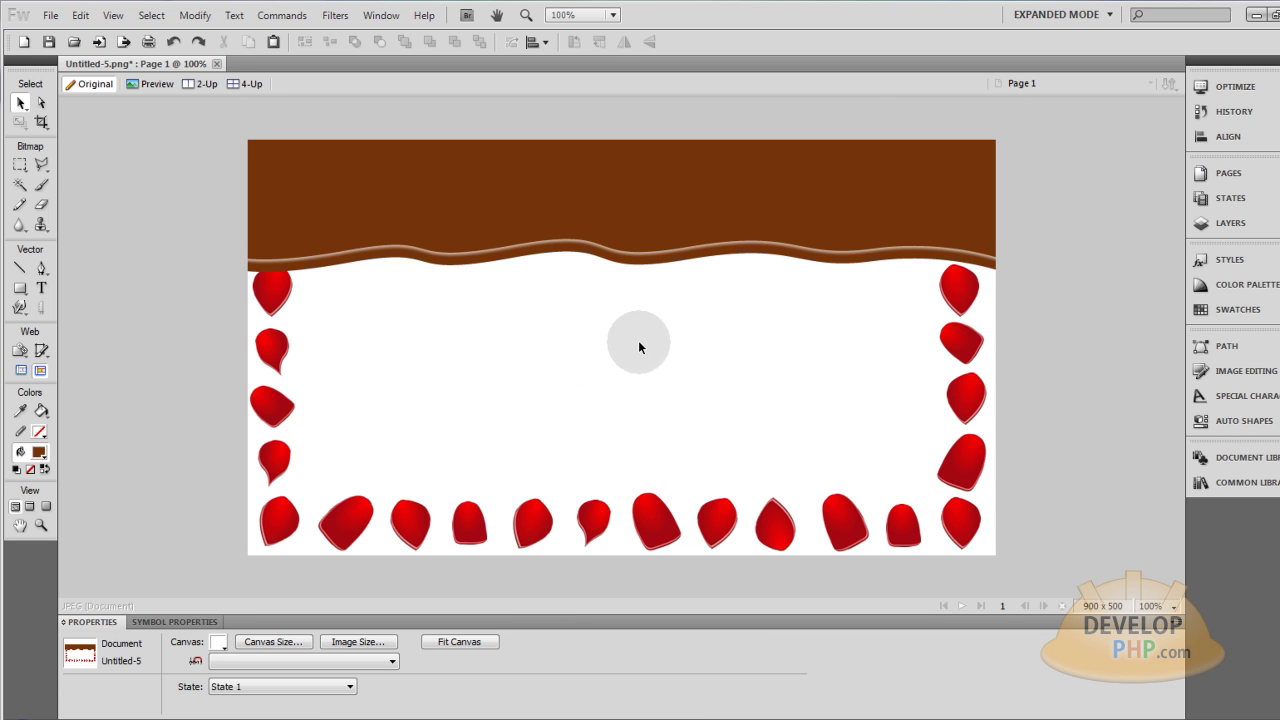
pyautogui.click(964, 273)
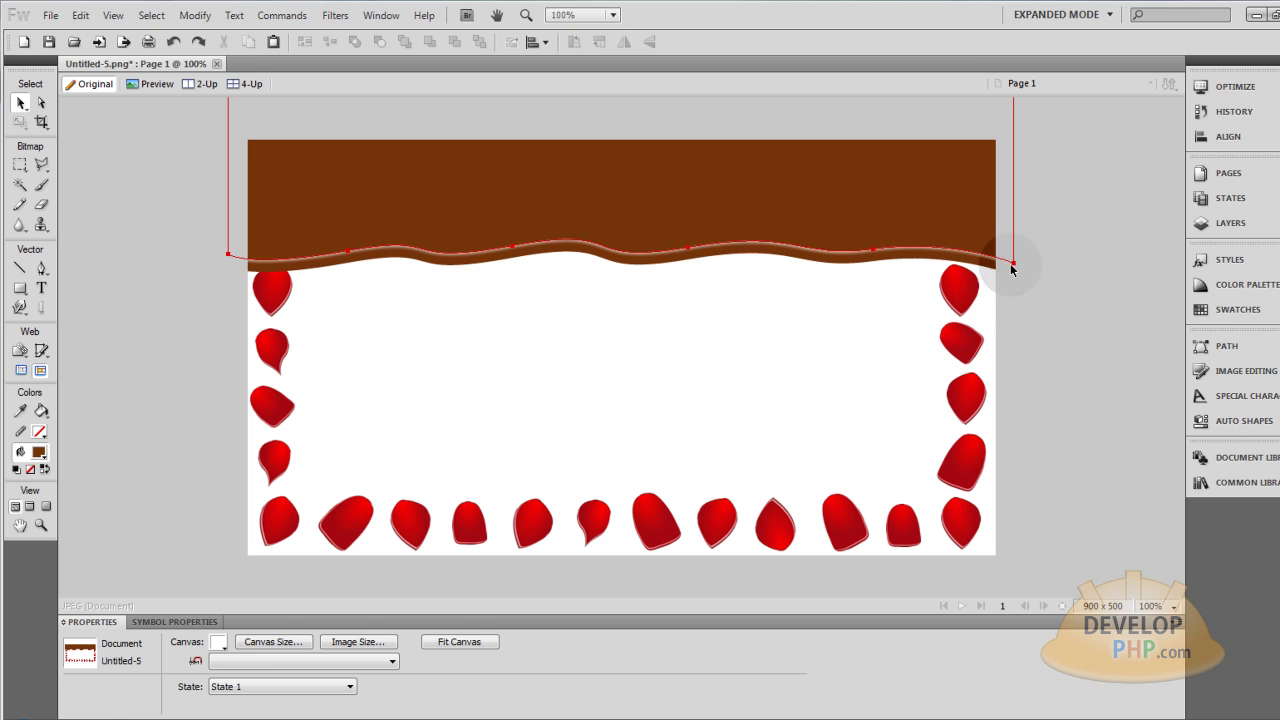
pyautogui.click(1001, 268)
pyautogui.moveTo(1001, 268); pyautogui.dragTo(1034, 237)
pyautogui.click(1034, 239)
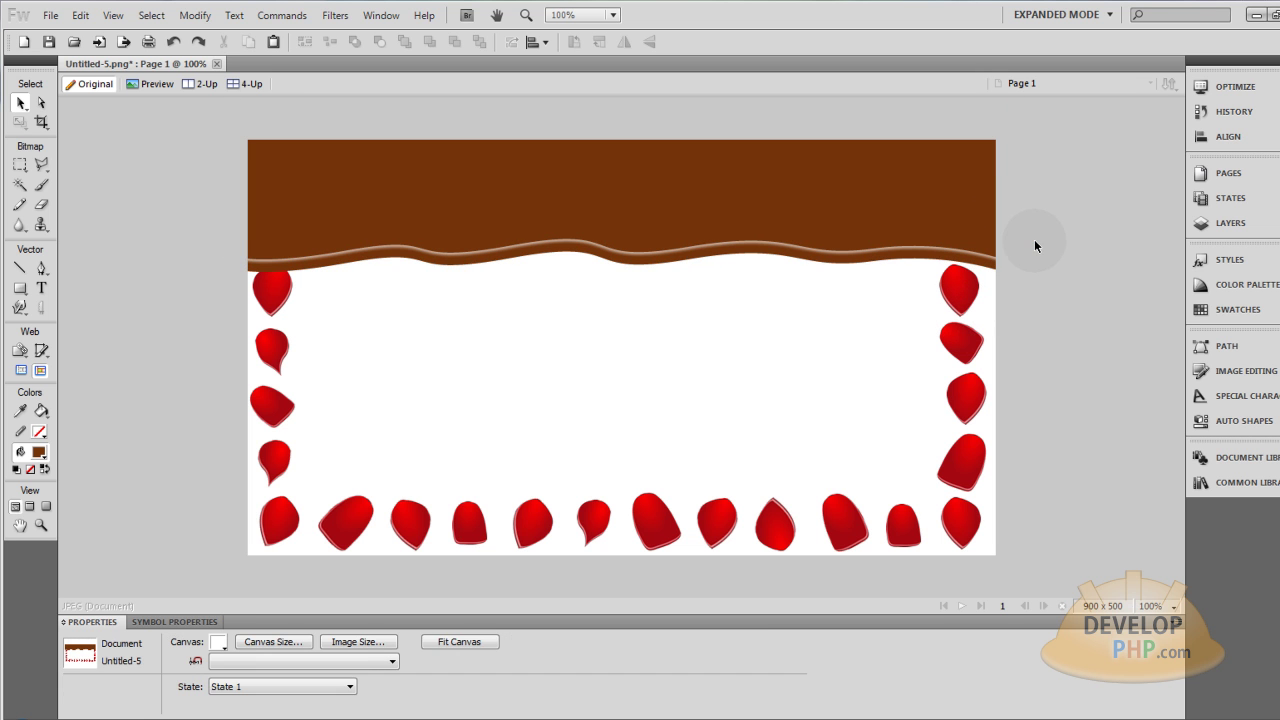
pyautogui.click(964, 296)
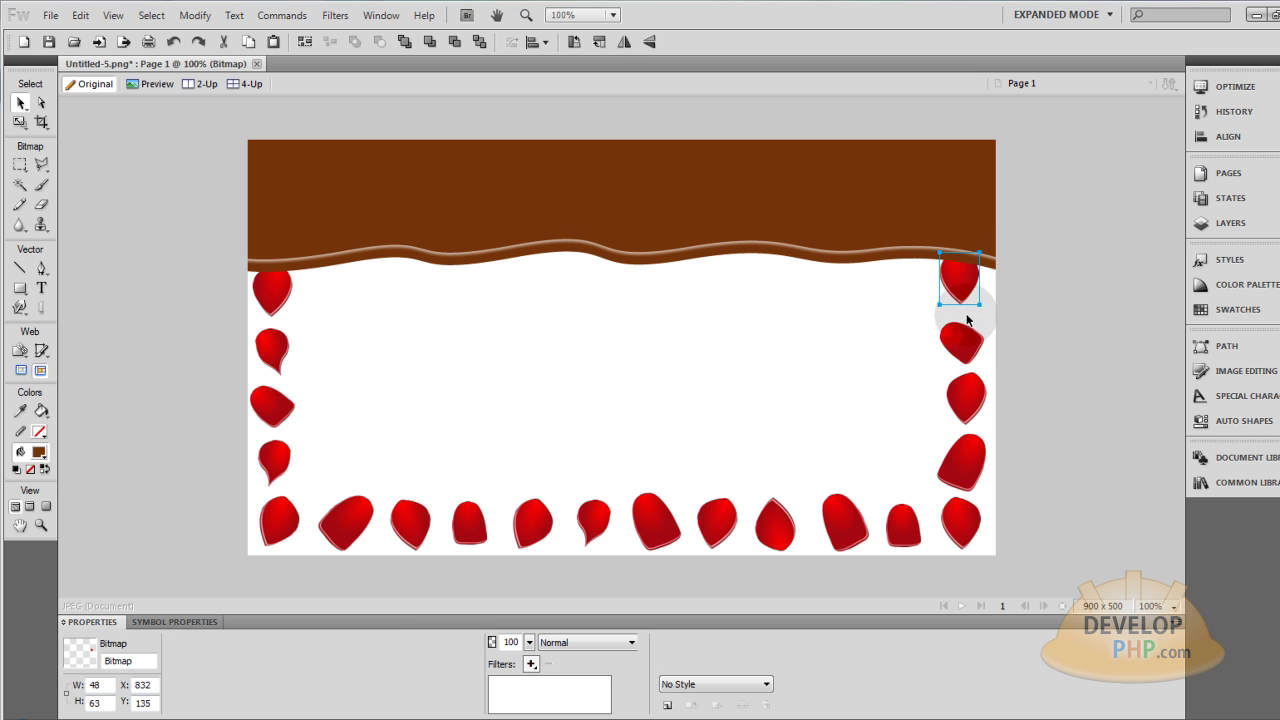
pyautogui.click(963, 340)
pyautogui.click(966, 395)
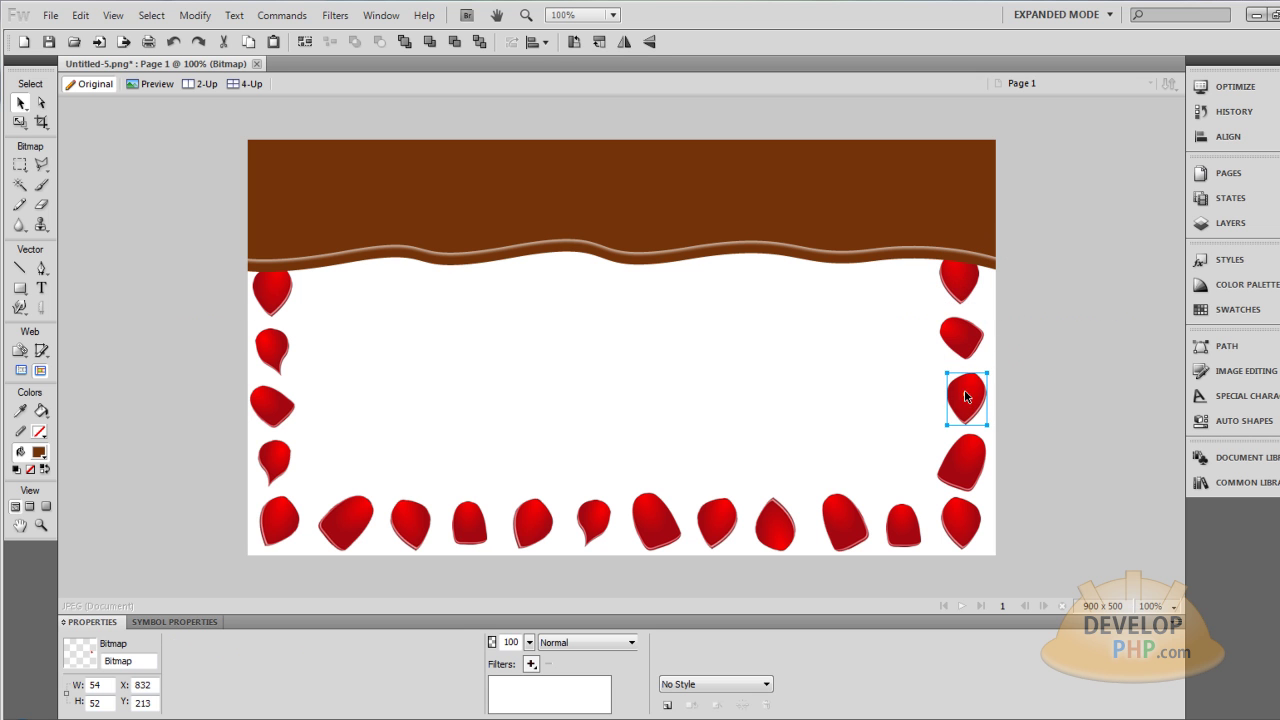
pyautogui.click(1046, 364)
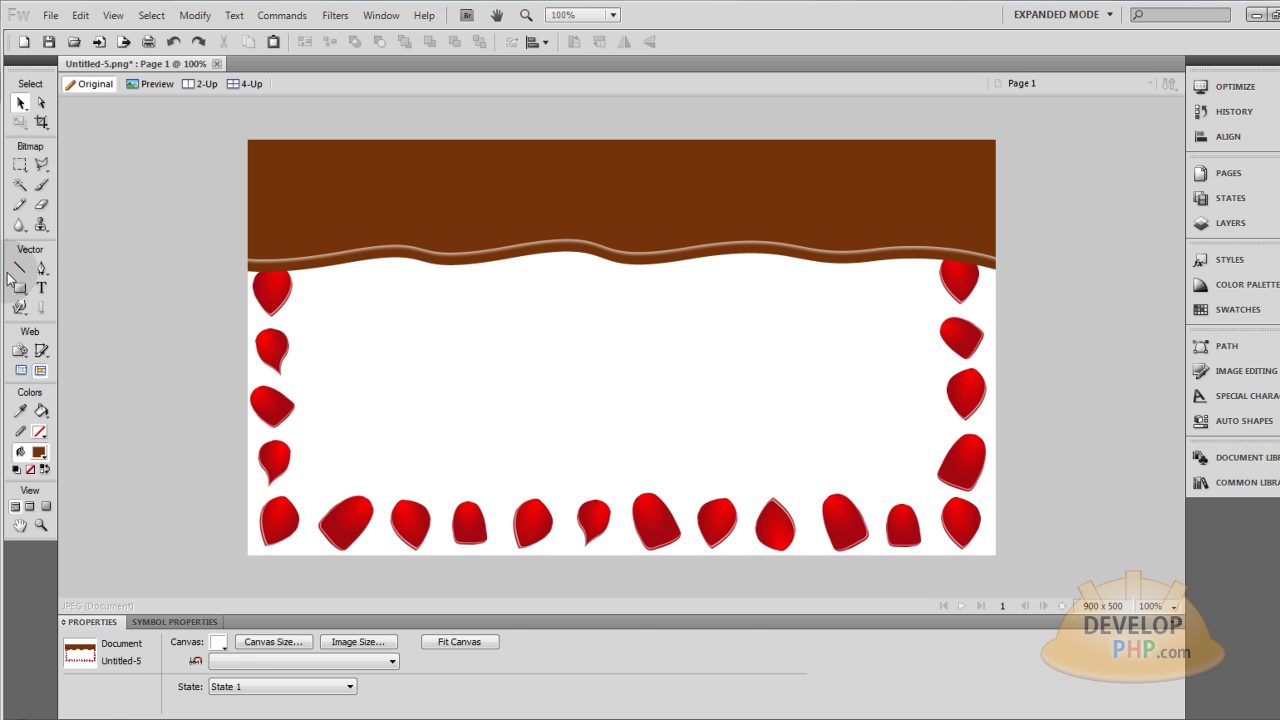
# Draw a 917 x 510 brown rectangle over the whole canvas and send it to the back
pyautogui.moveTo(19, 287); pyautogui.dragTo(60, 302)
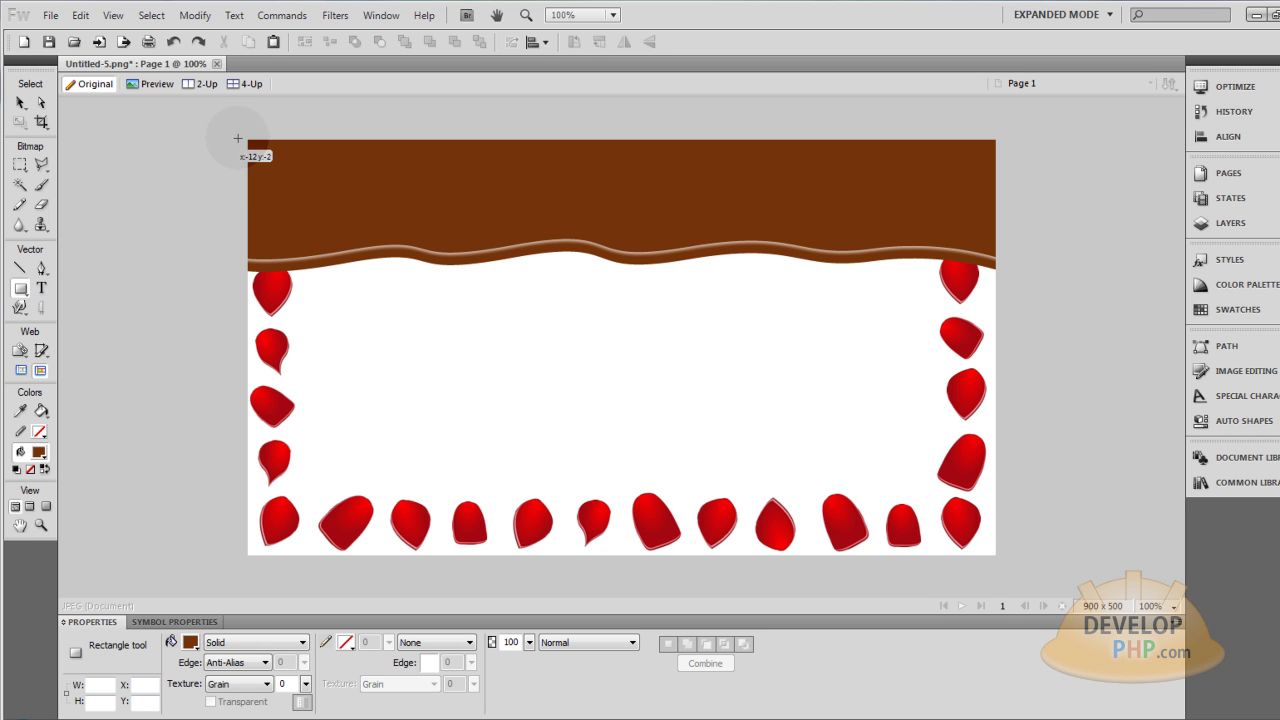
pyautogui.moveTo(240, 135)
pyautogui.mouseDown()
pyautogui.moveTo(666, 414)
pyautogui.moveTo(977, 560)
pyautogui.moveTo(1003, 560)
pyautogui.mouseUp()
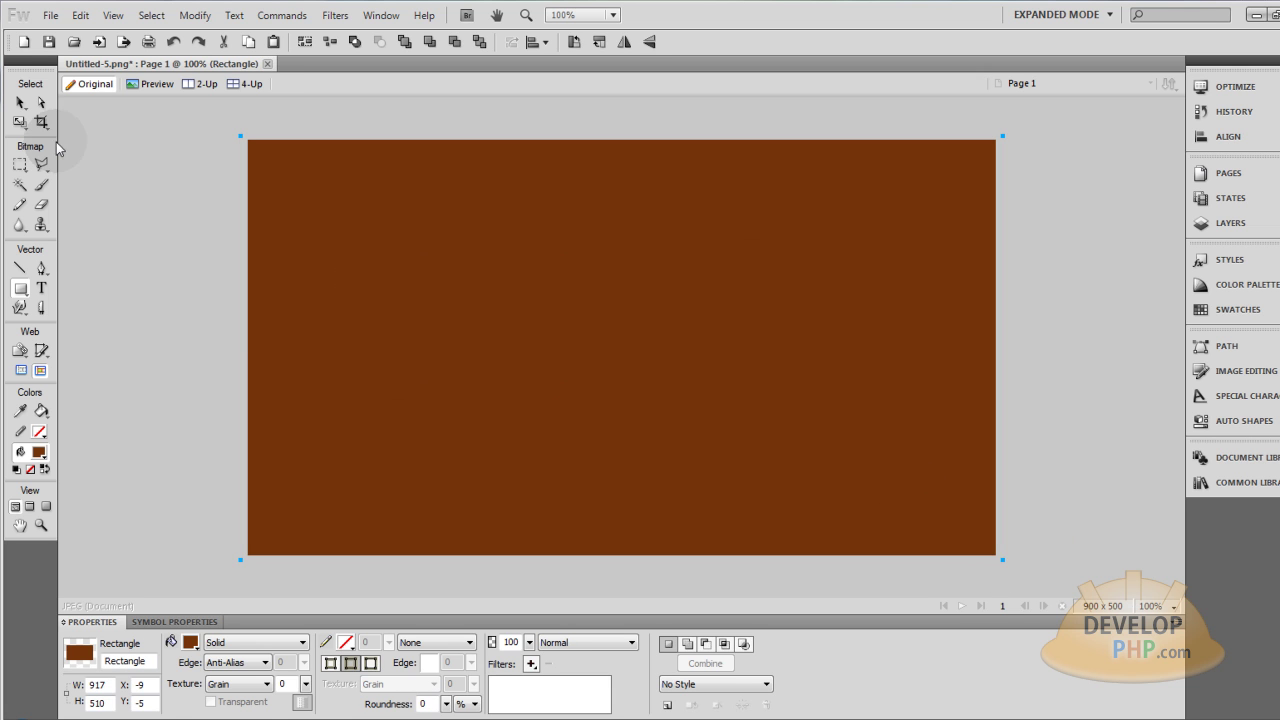
pyautogui.click(20, 102)
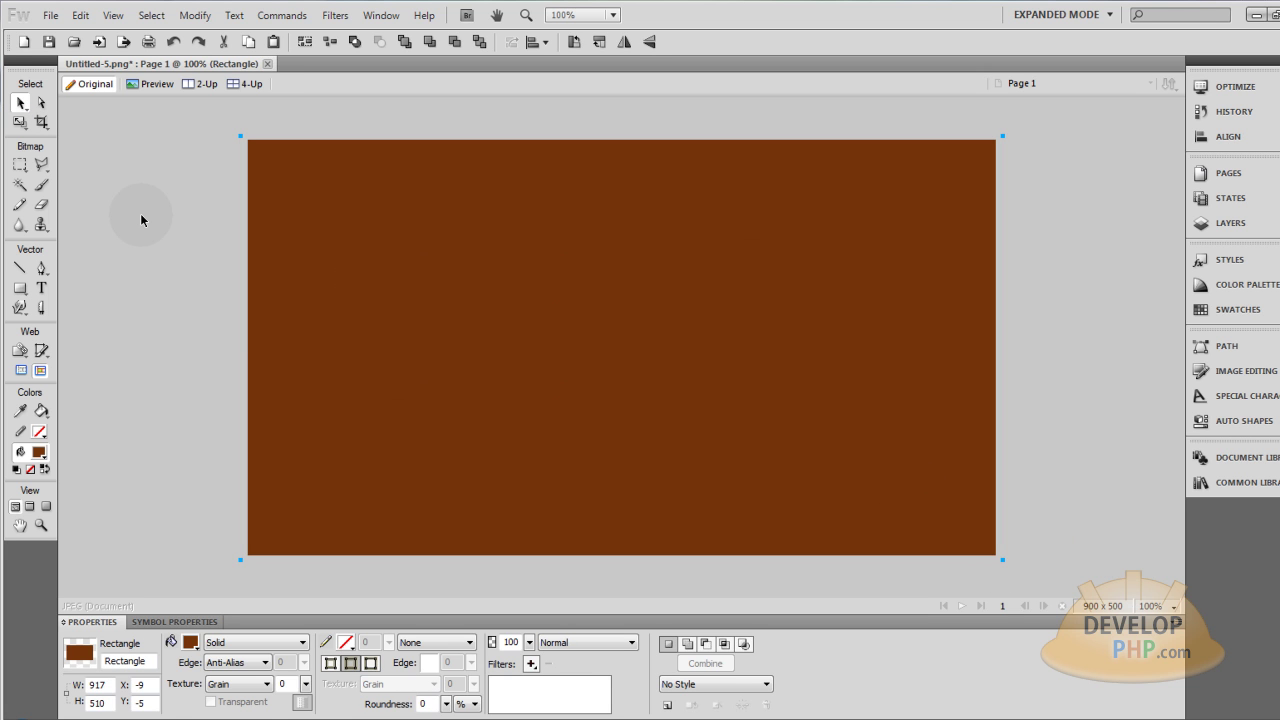
pyautogui.hotkey('ctrl', 'shift', 'Down')
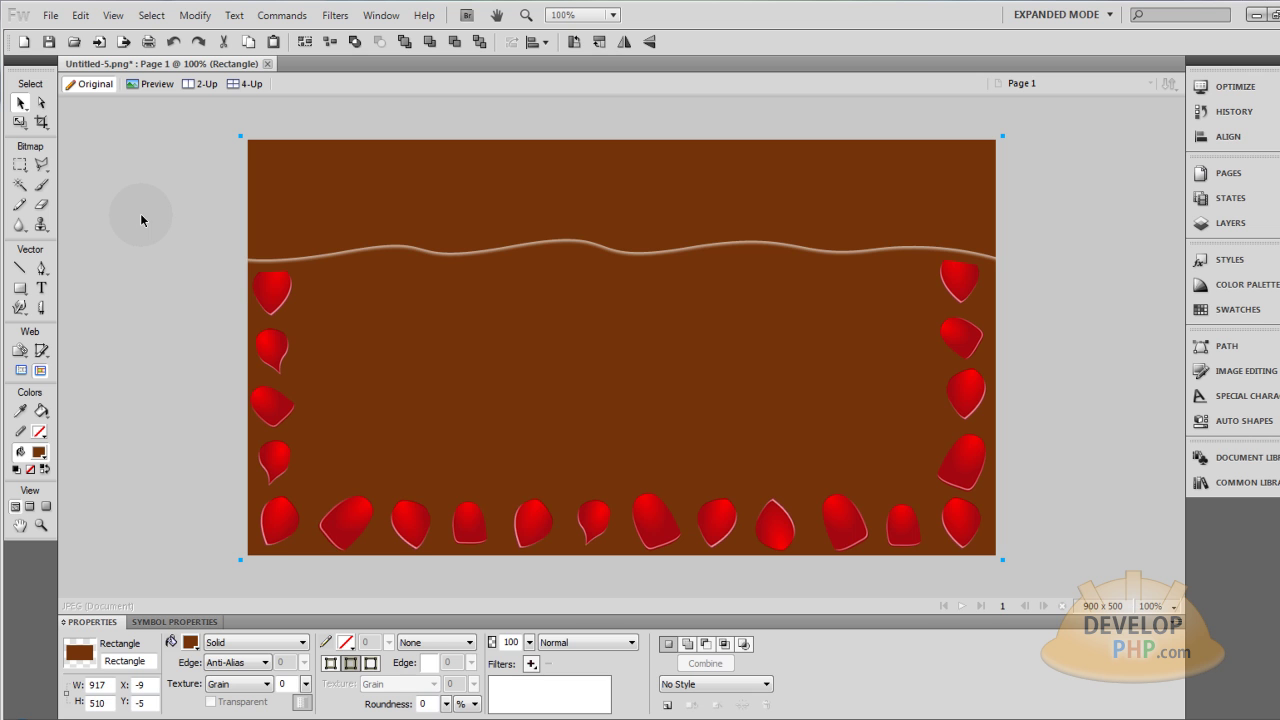
pyautogui.click(132, 392)
pyautogui.click(514, 385)
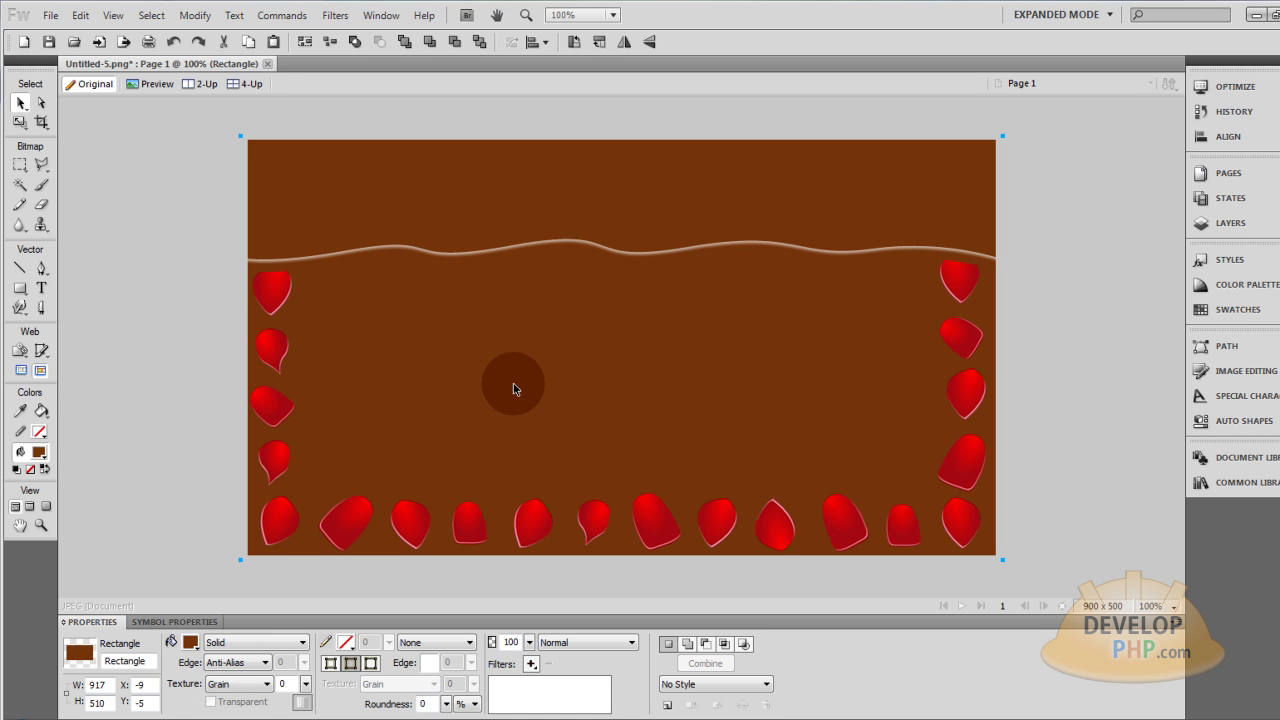
pyautogui.click(236, 644)
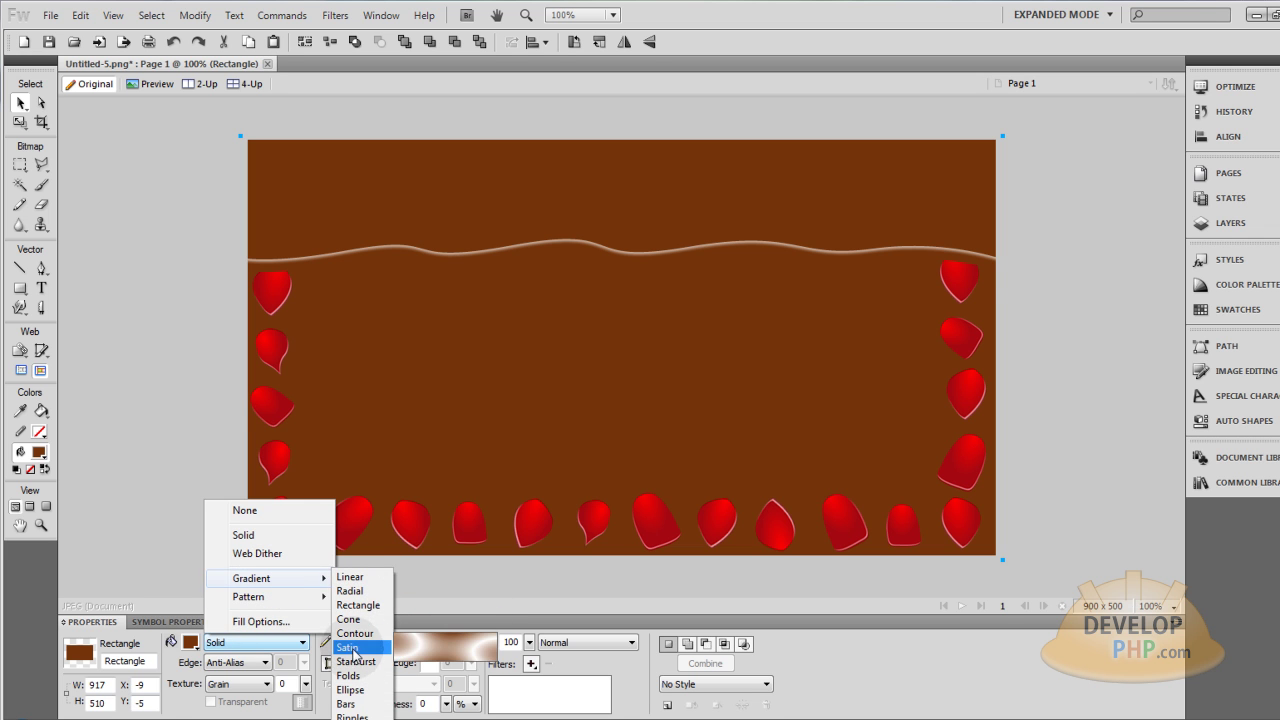
# Apply a Satin gradient fill to the background and a chocolate-brown Inner Shadow to the wavy ribbon
pyautogui.click(355, 645)
pyautogui.hotkey('ctrl', 'd')
pyautogui.click(694, 253)
pyautogui.click(531, 664)
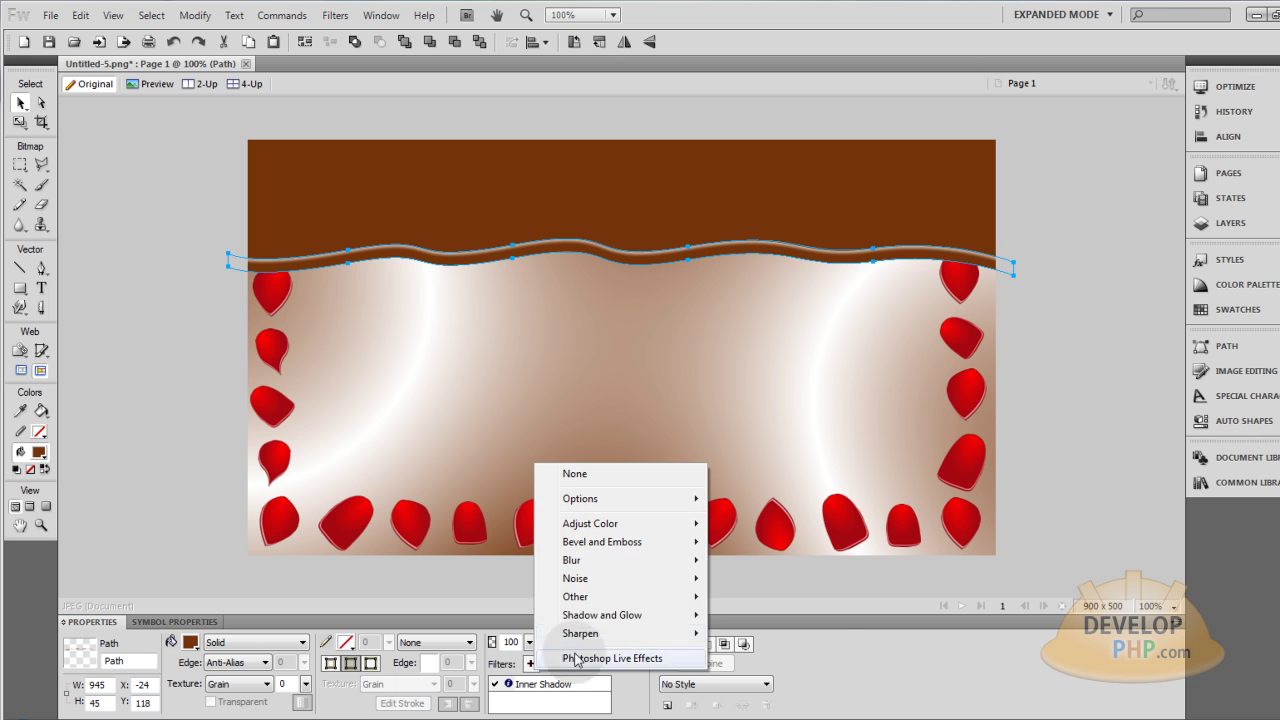
pyautogui.click(628, 617)
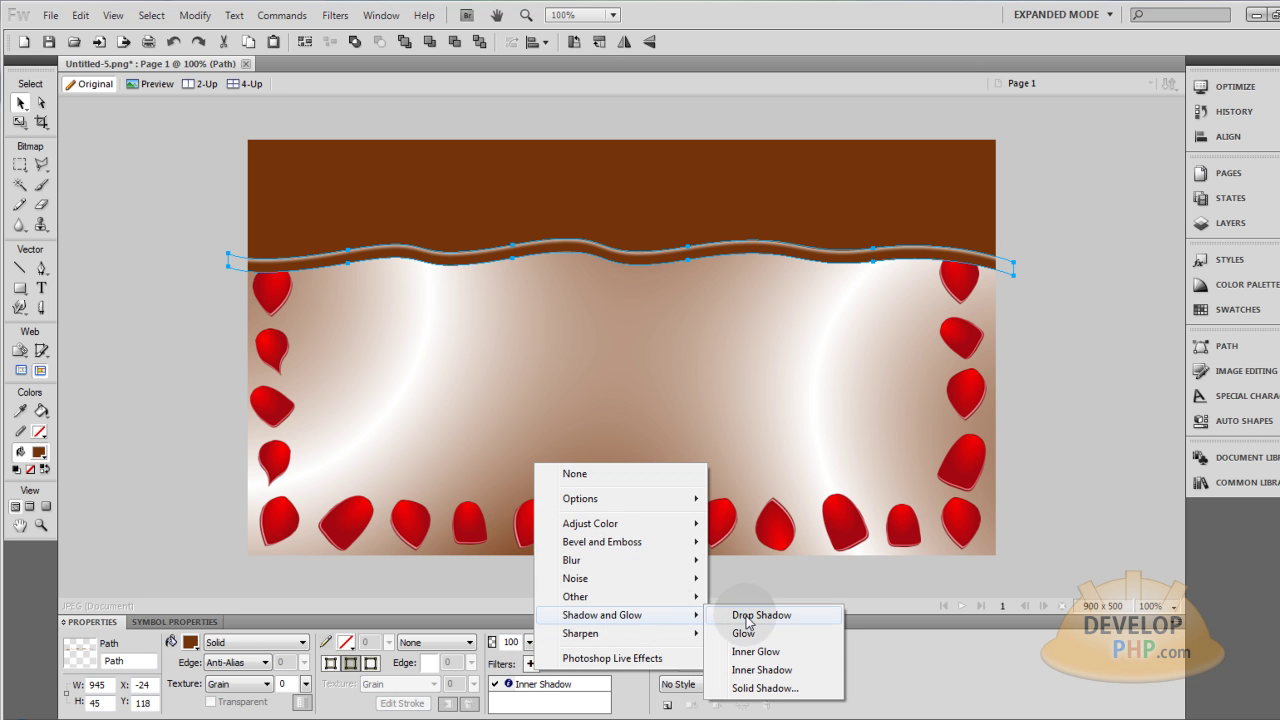
pyautogui.click(764, 671)
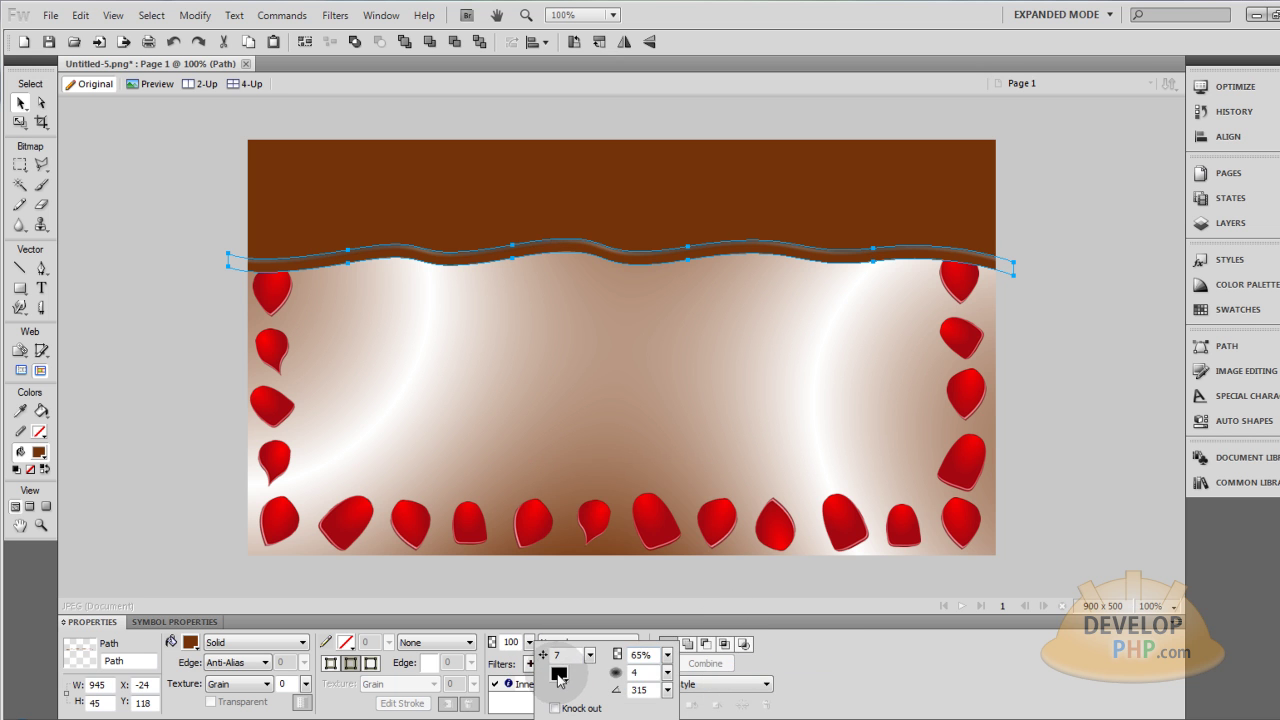
pyautogui.click(557, 673)
pyautogui.click(632, 180)
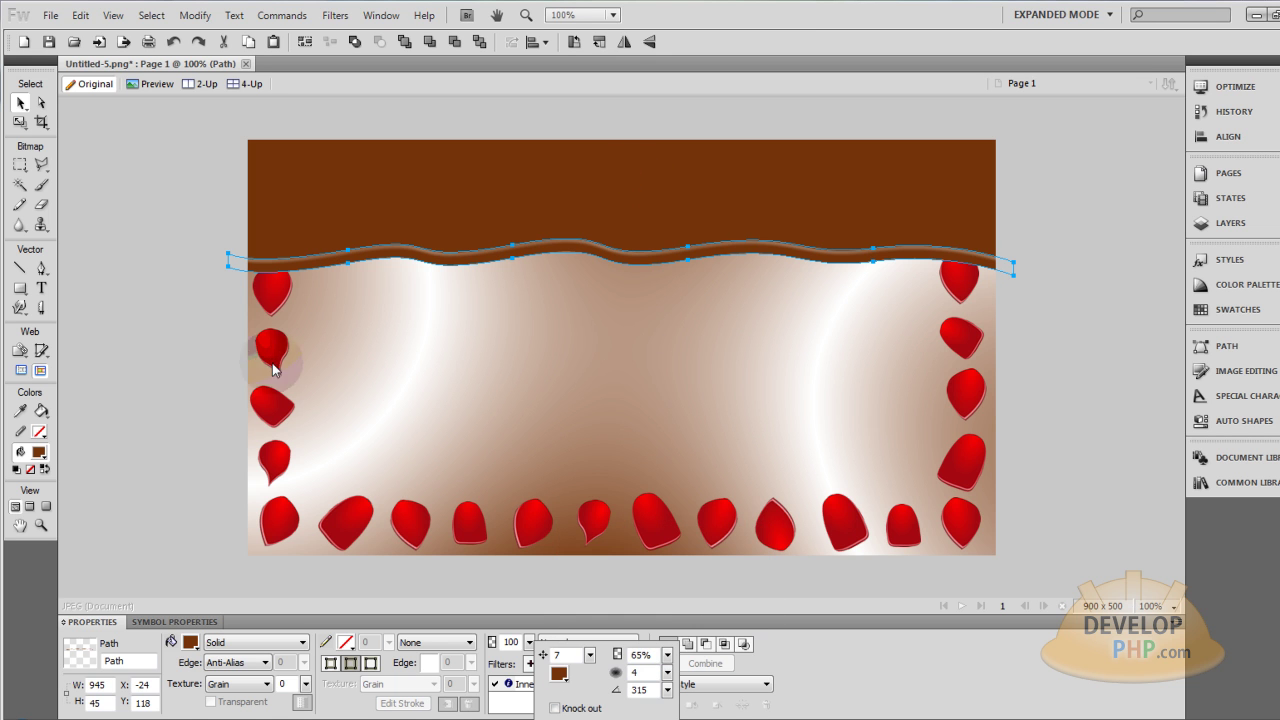
pyautogui.click(219, 338)
pyautogui.click(210, 322)
pyautogui.click(643, 388)
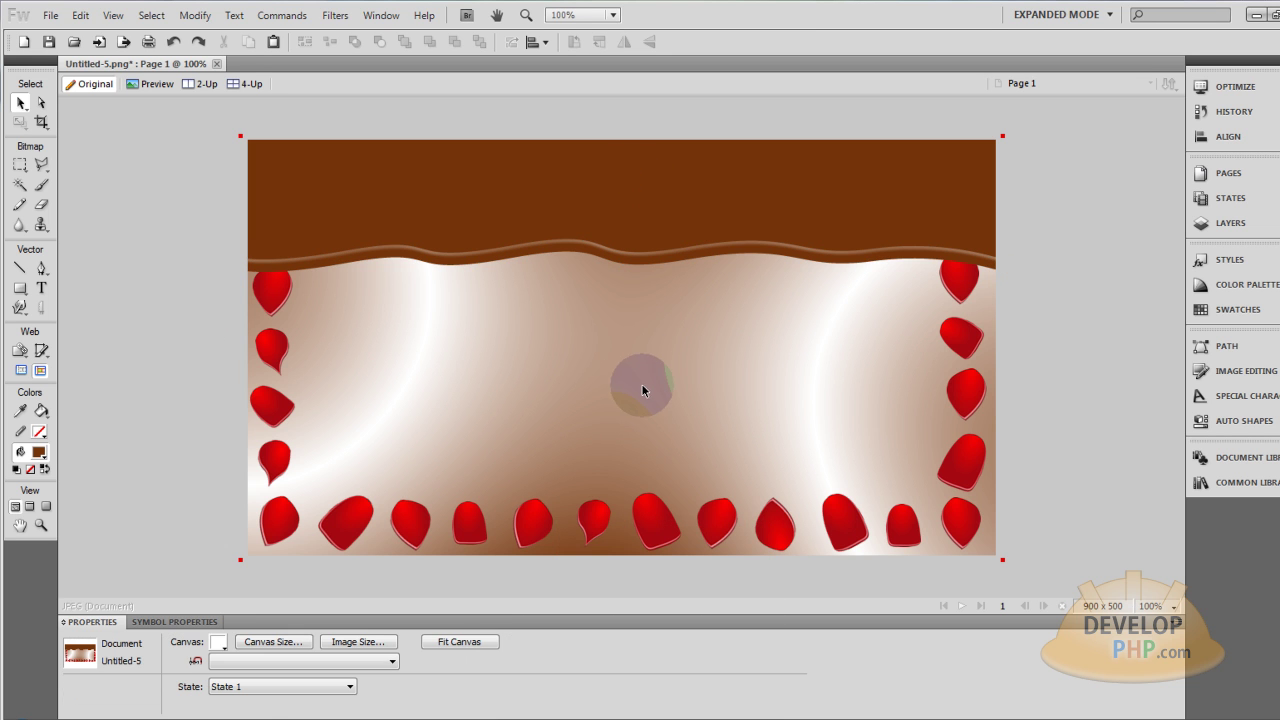
# Add an Inner Shadow to the chocolate wave band: angle 90, distance 34, softness 30, opacity about 26%
pyautogui.click(627, 167)
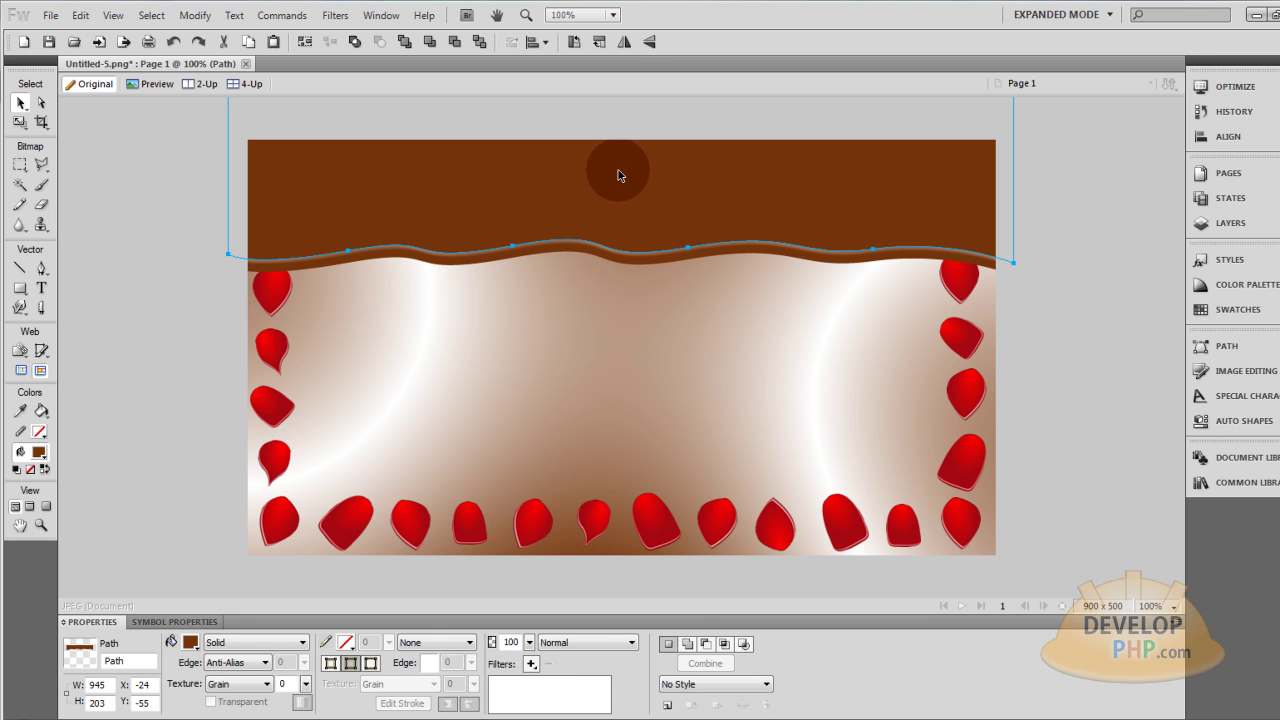
pyautogui.click(531, 663)
pyautogui.moveTo(604, 611)
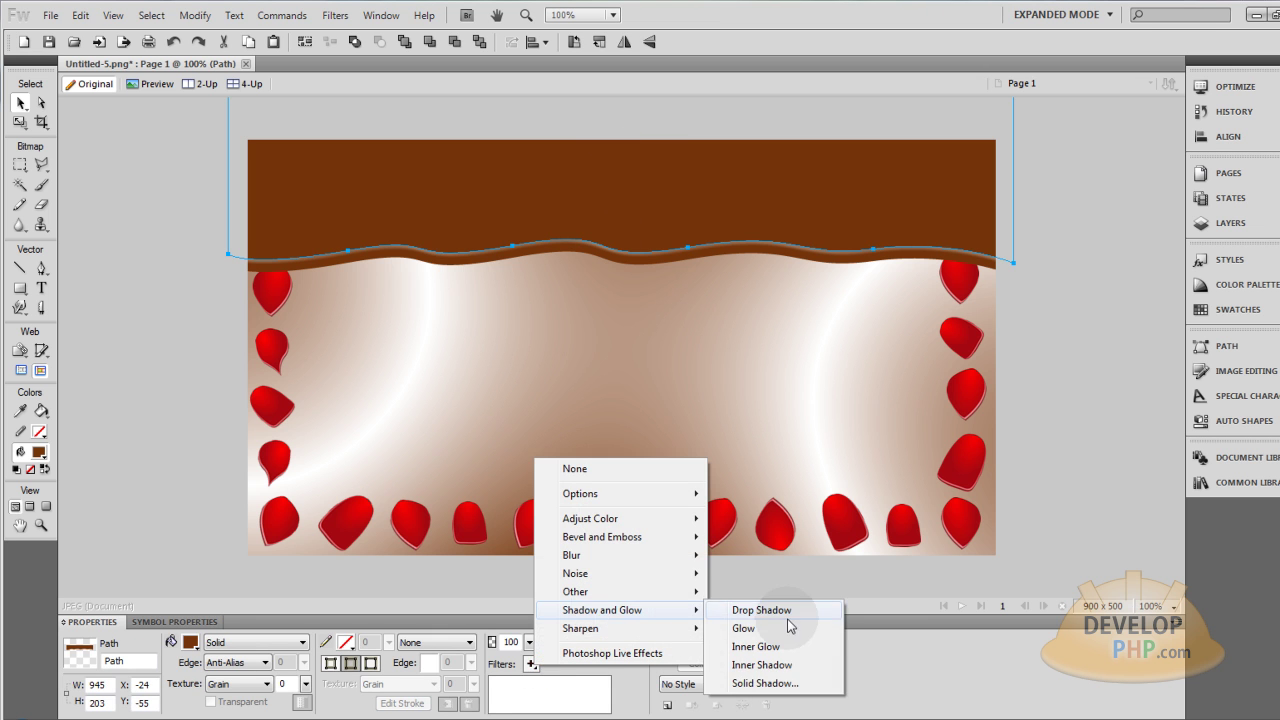
pyautogui.click(762, 665)
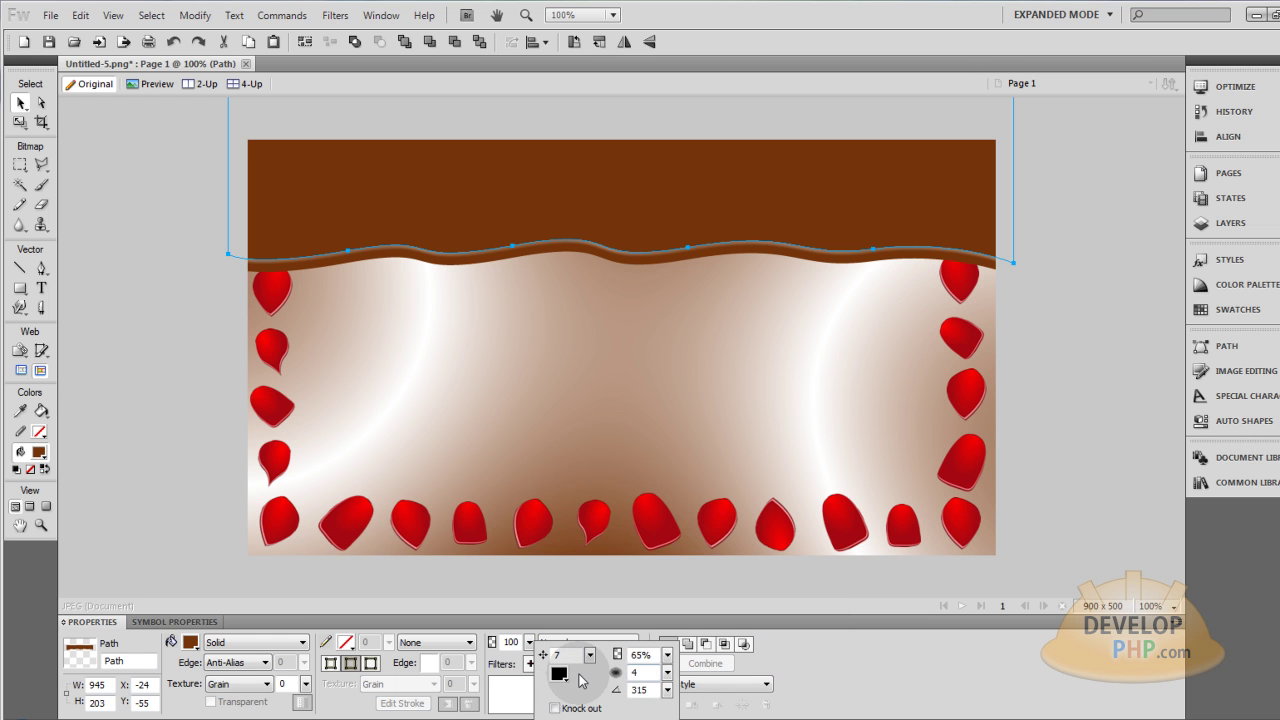
pyautogui.moveTo(667, 689); pyautogui.dragTo(654, 620)
pyautogui.moveTo(589, 655); pyautogui.dragTo(594, 640)
pyautogui.moveTo(667, 672); pyautogui.dragTo(669, 578)
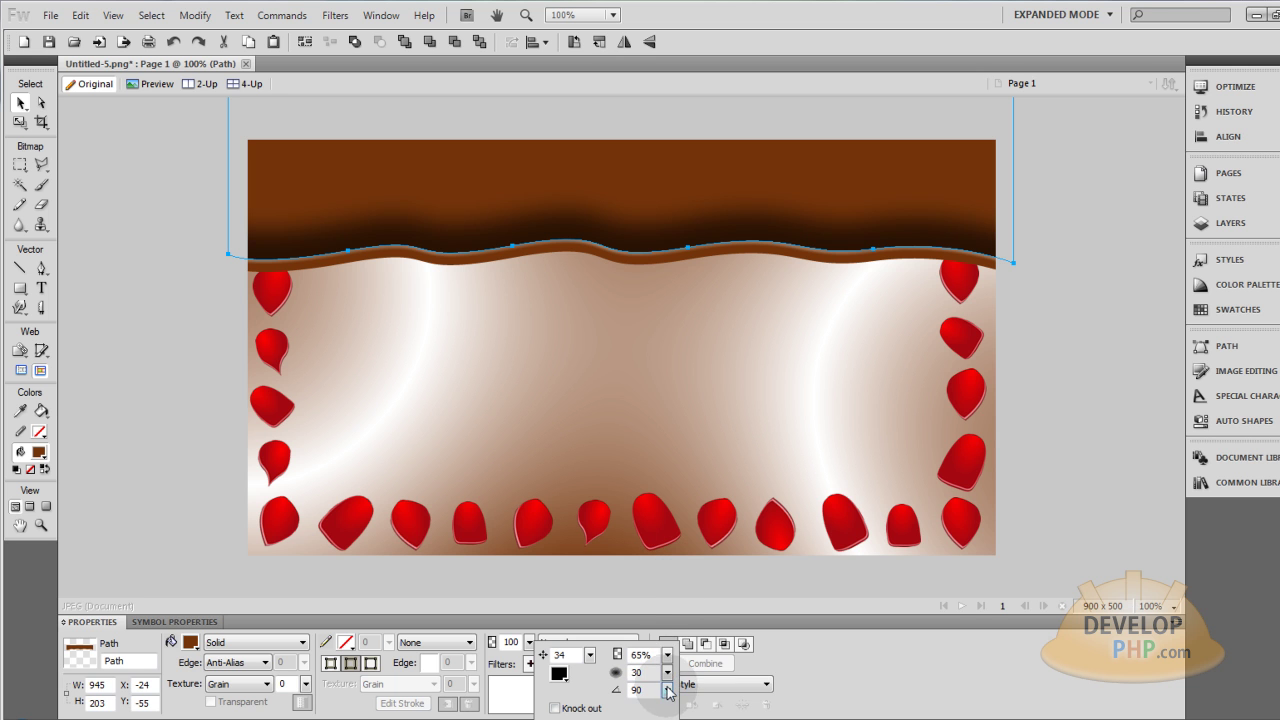
pyautogui.moveTo(667, 655); pyautogui.dragTo(664, 710)
pyautogui.click(158, 318)
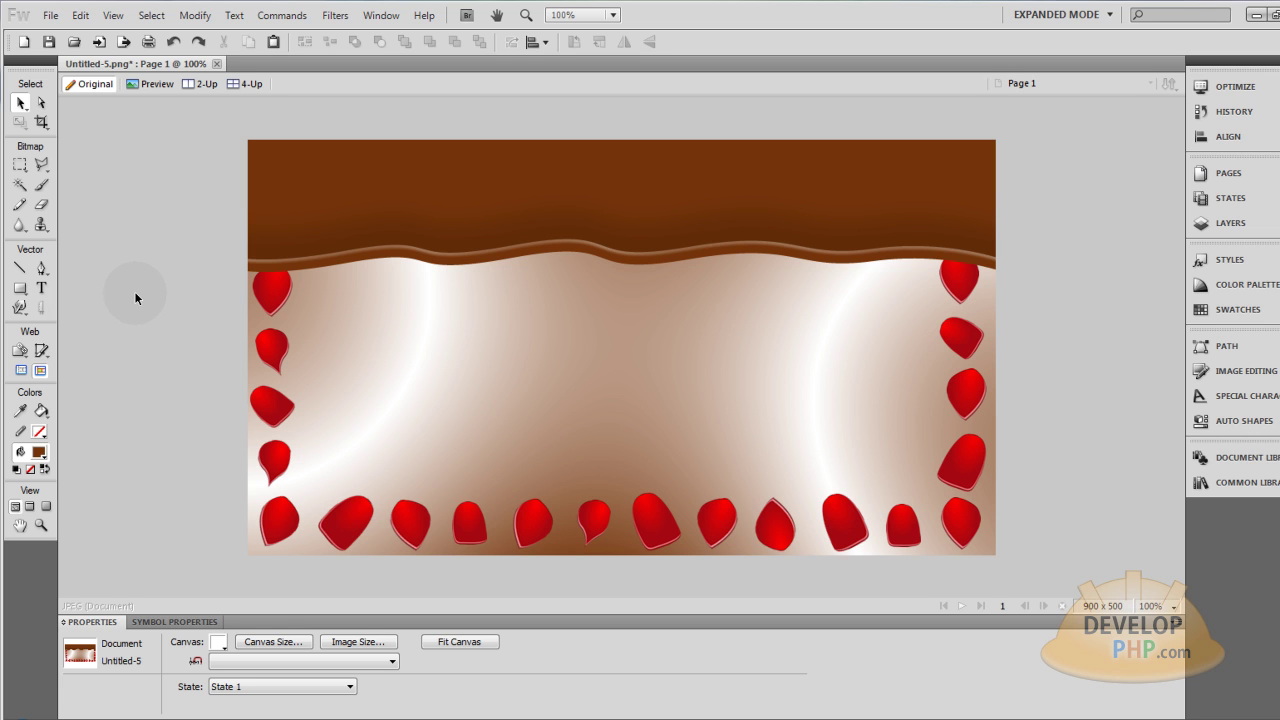
# Lower the band's Inner Shadow opacity to 21%
pyautogui.click(284, 211)
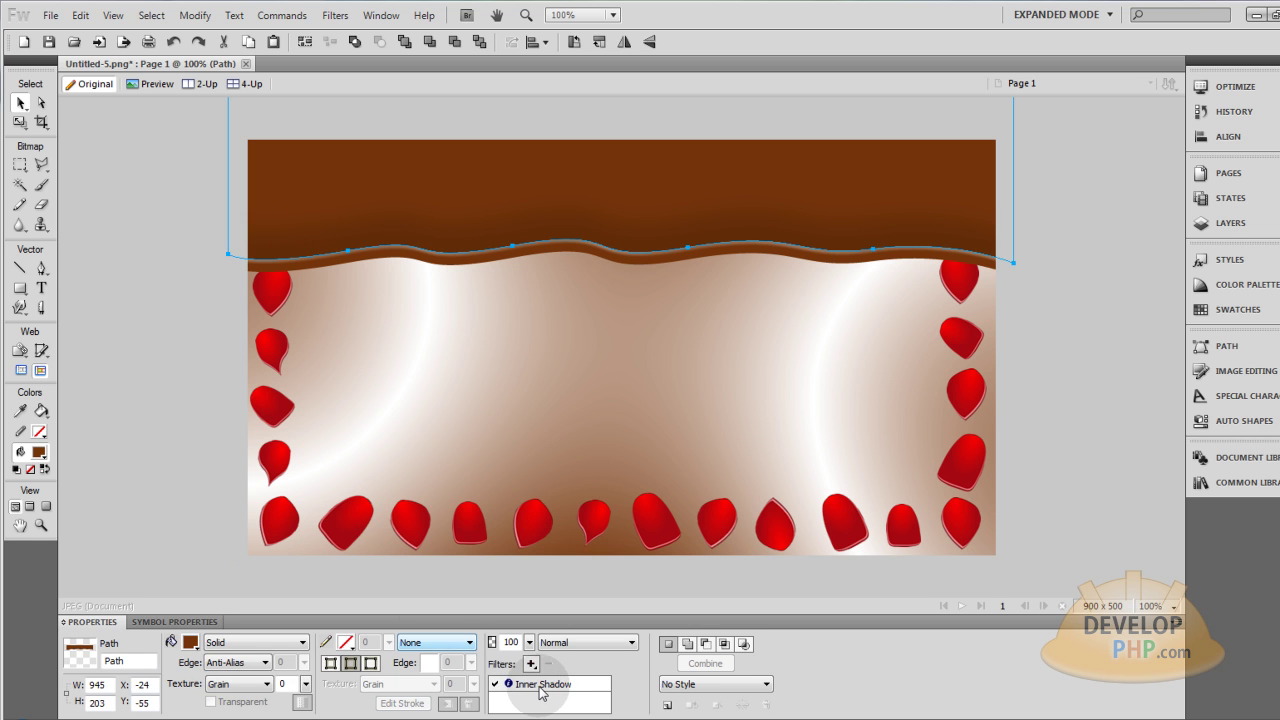
pyautogui.doubleClick(530, 684)
pyautogui.moveTo(667, 655); pyautogui.dragTo(669, 694)
pyautogui.click(215, 323)
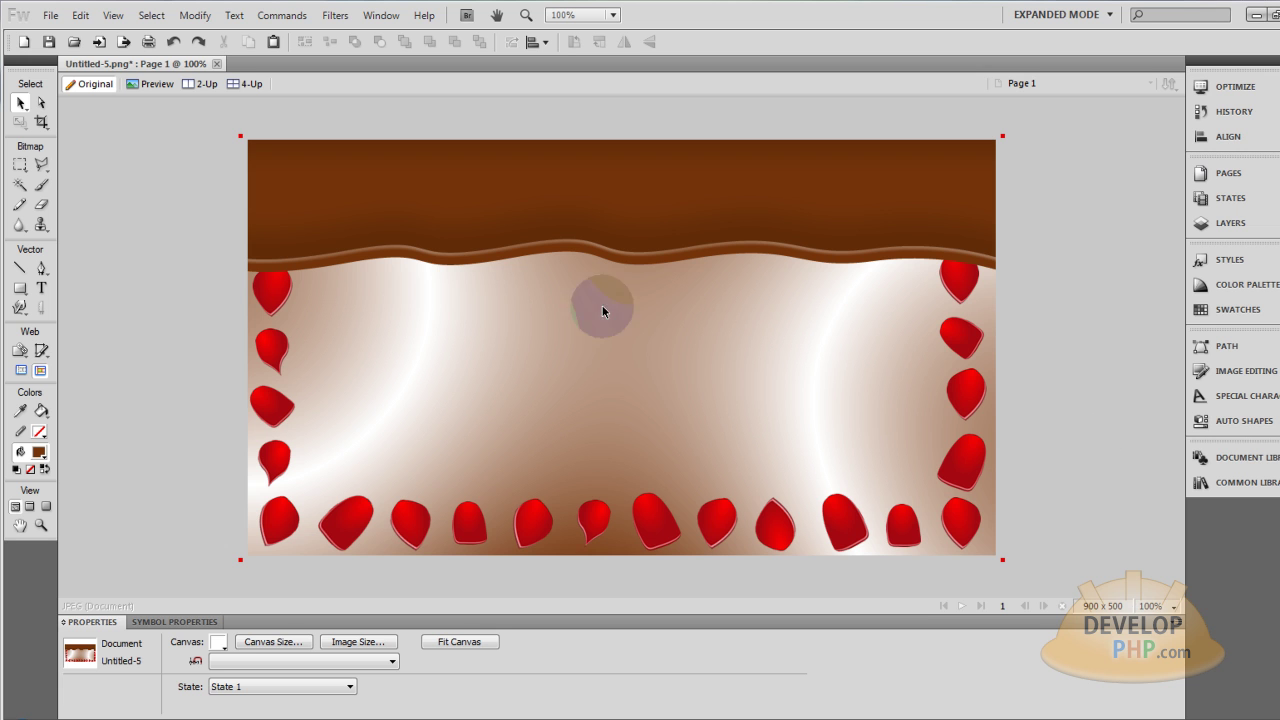
pyautogui.click(1049, 313)
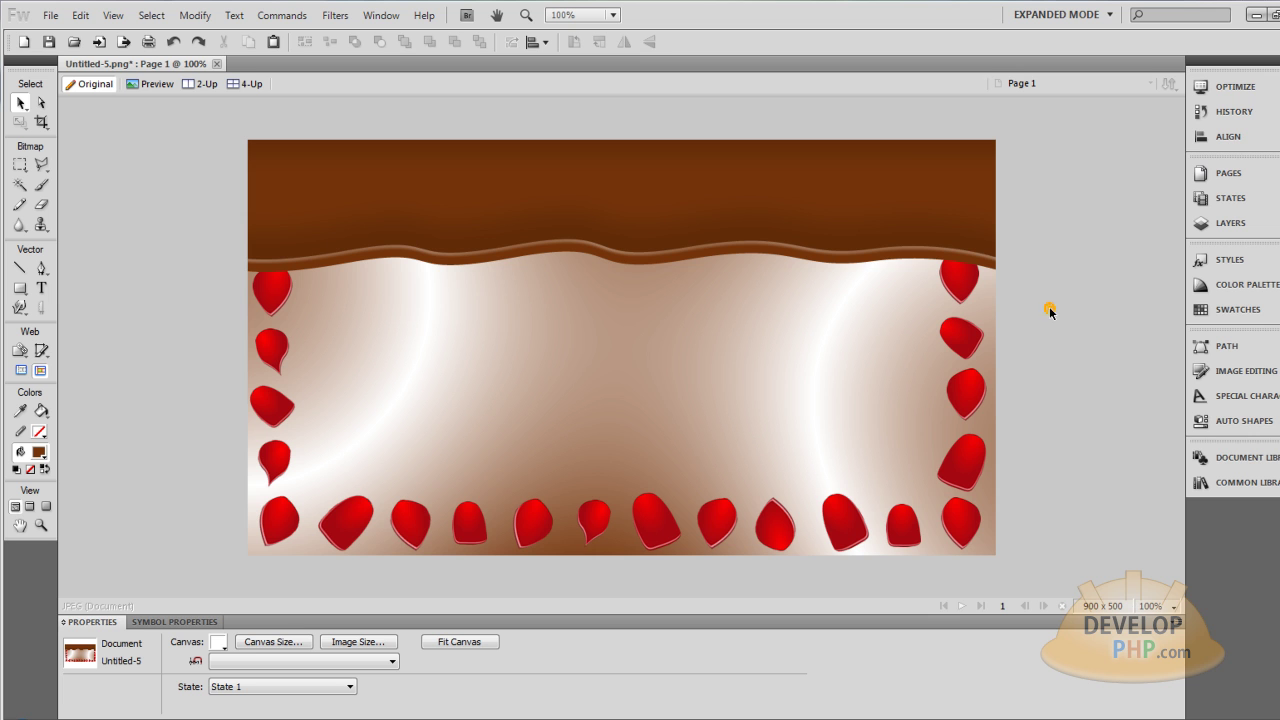